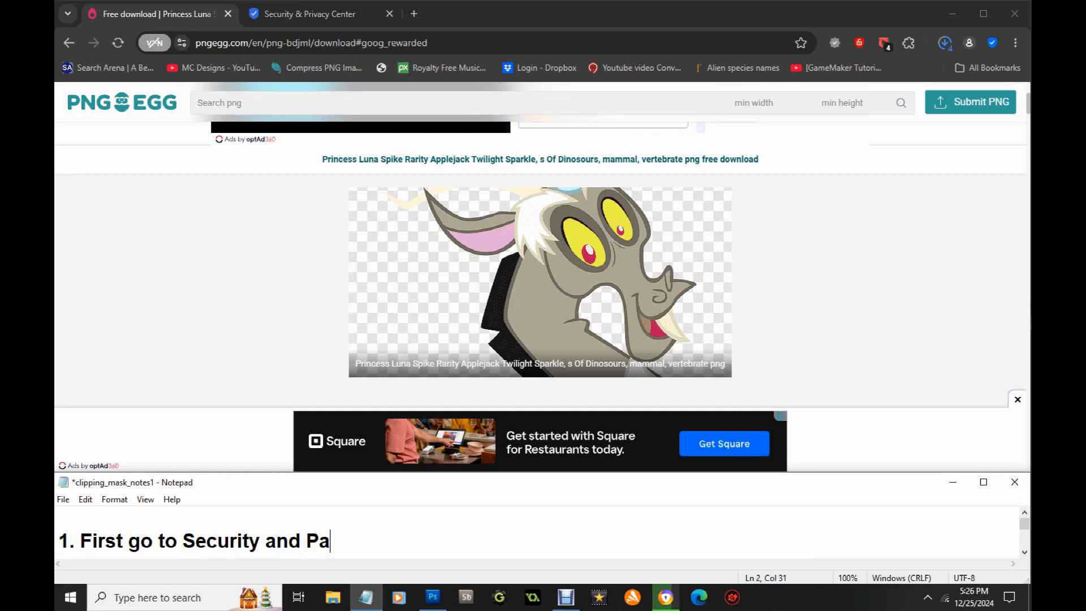
- Complete the first note as "1. First go to Security and Privacy Center" and show the Security & Privacy Center page in the browser
key(BackSpace)
text(rivaac)
key(BackSpace)
key(BackSpace)
text(cy )
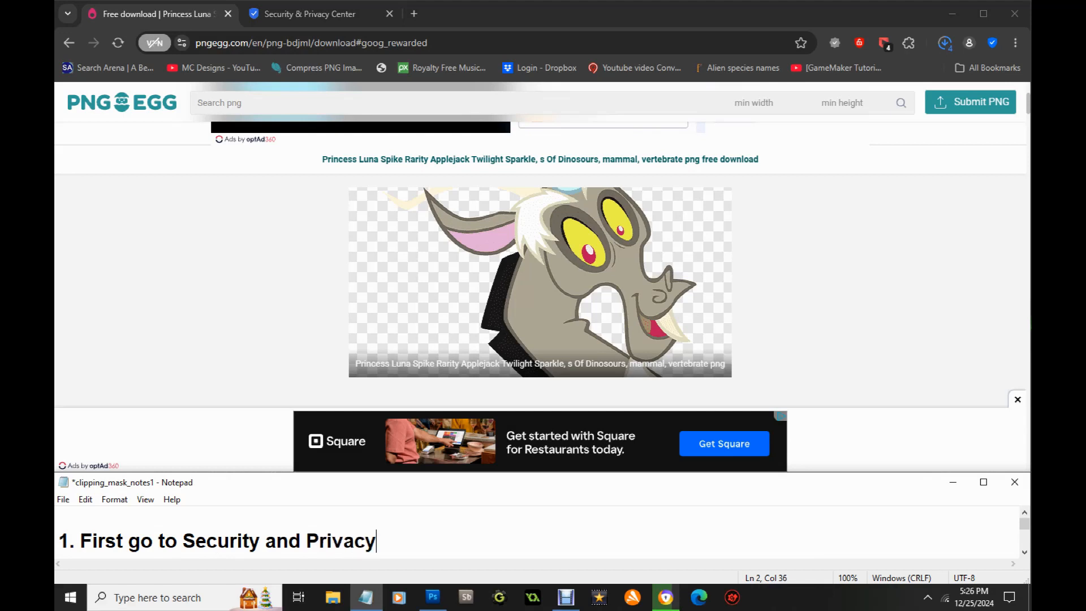
text(Center)
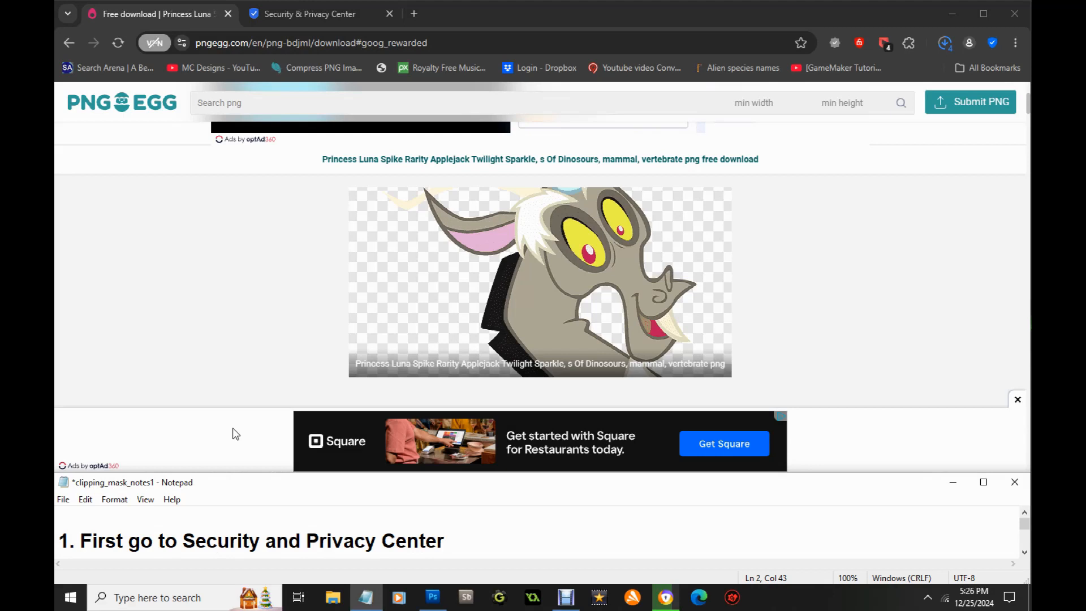
click(302, 14)
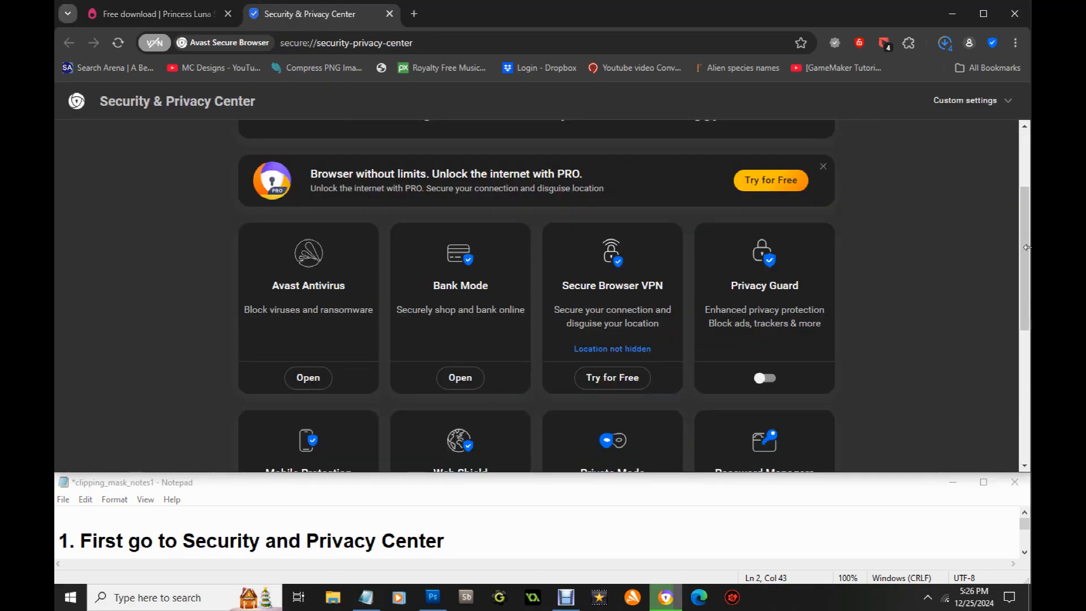
- Extend the first note in Notepad with ", and turn off Privacy Guard for Blocking ads."
click(471, 543)
text(, and )
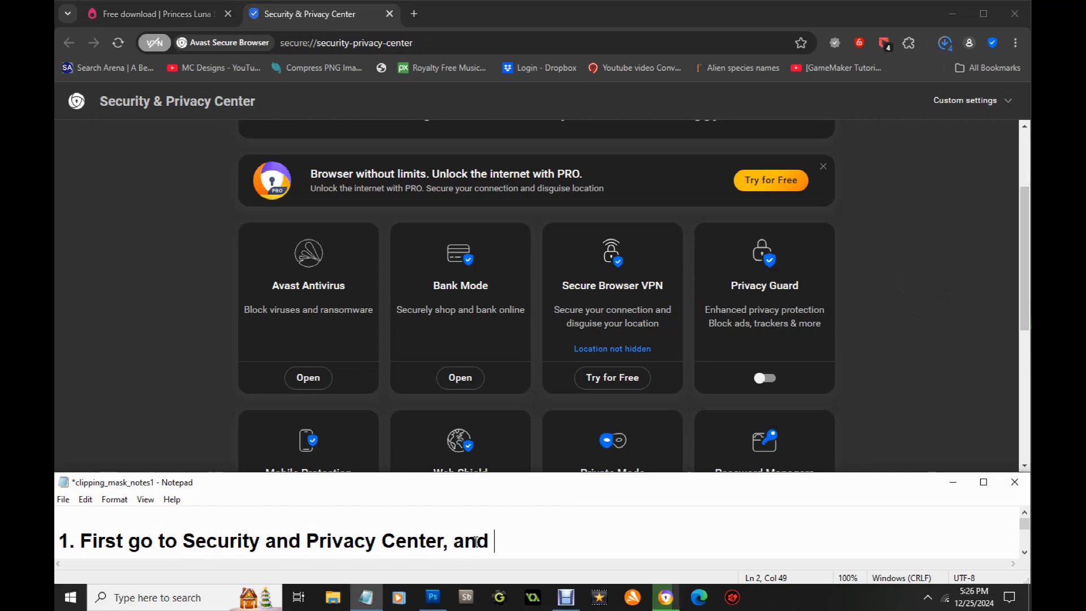
text(turn off )
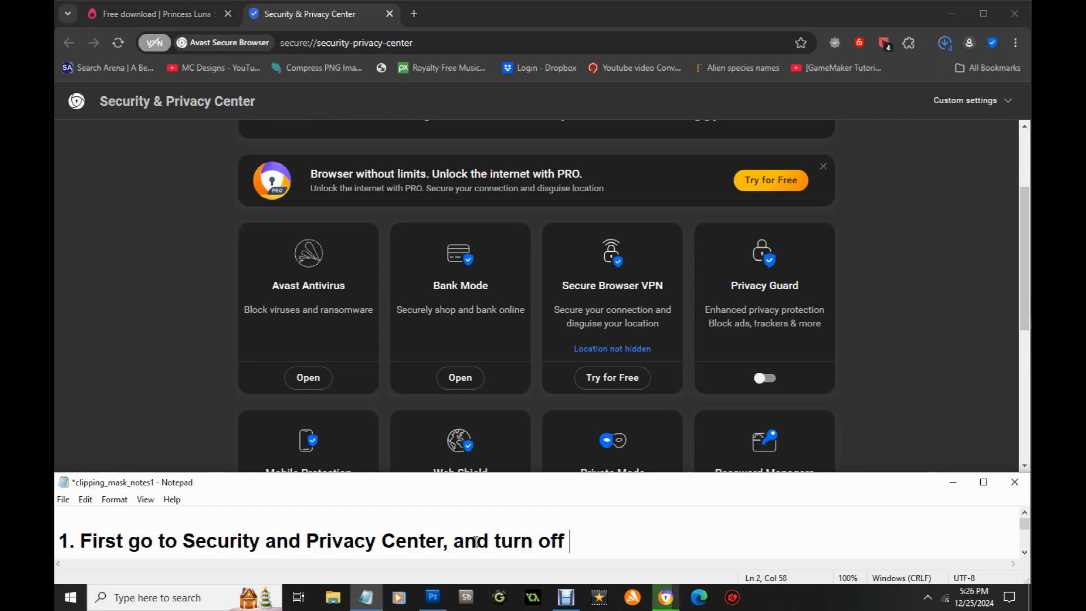
text(Privacy Ga)
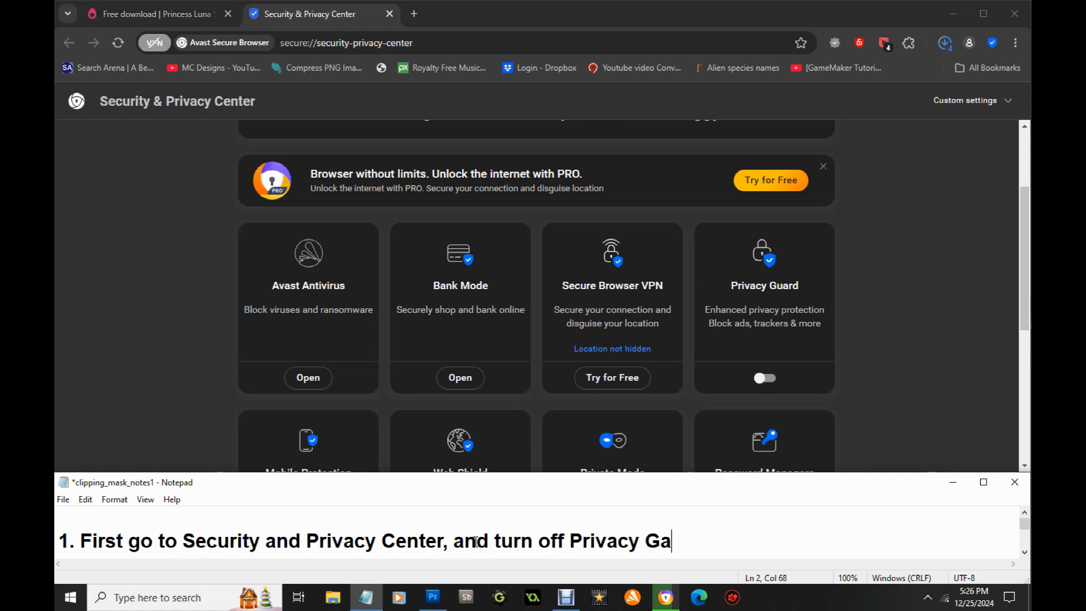
key(BackSpace)
text(ur)
key(BackSpace)
text(ard fo)
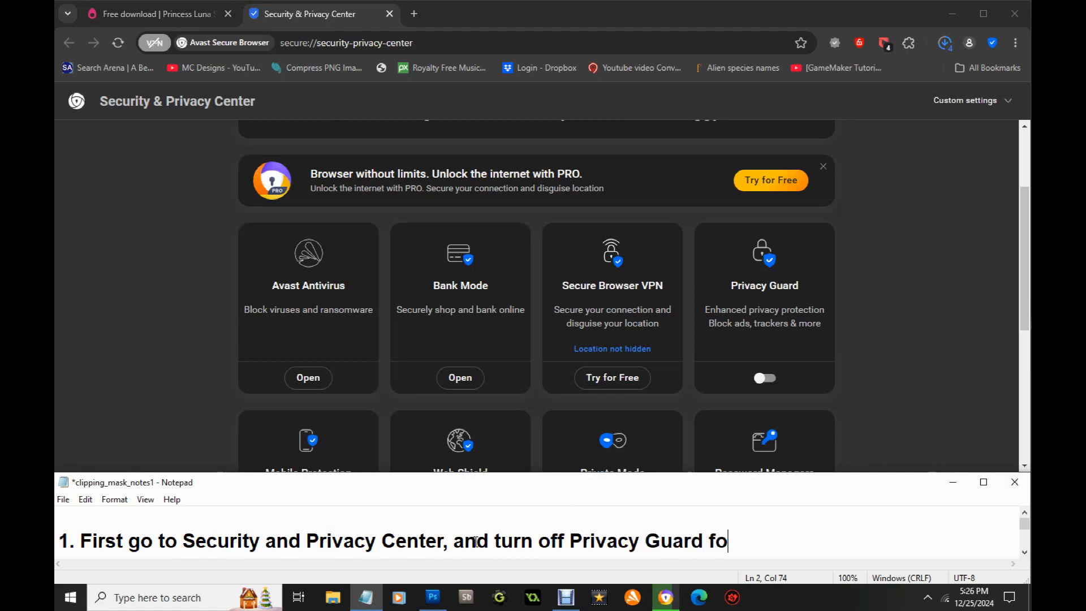
text(r Block)
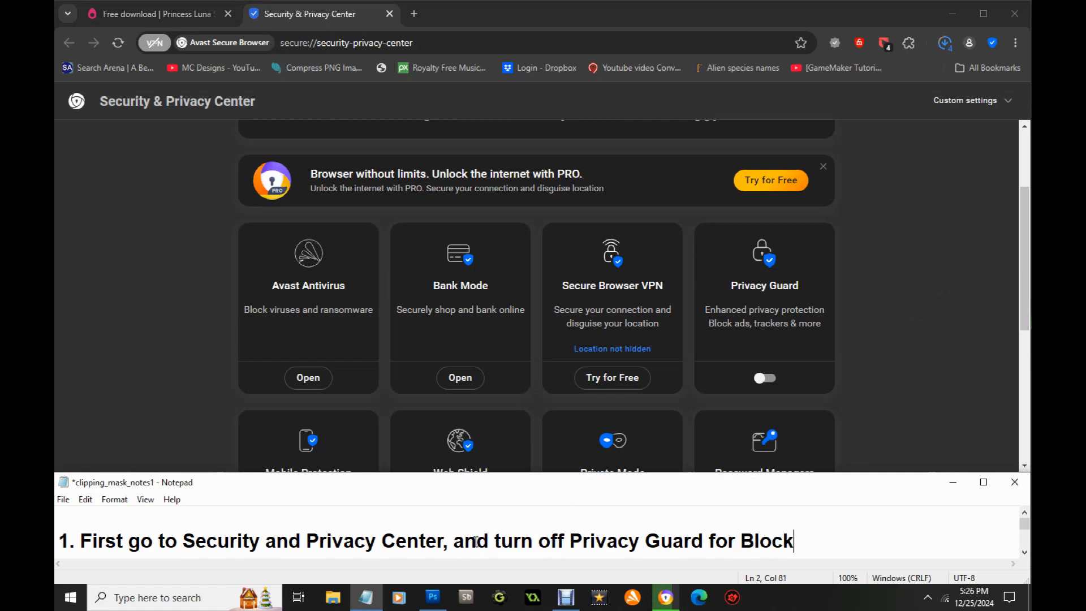
text(ing ads)
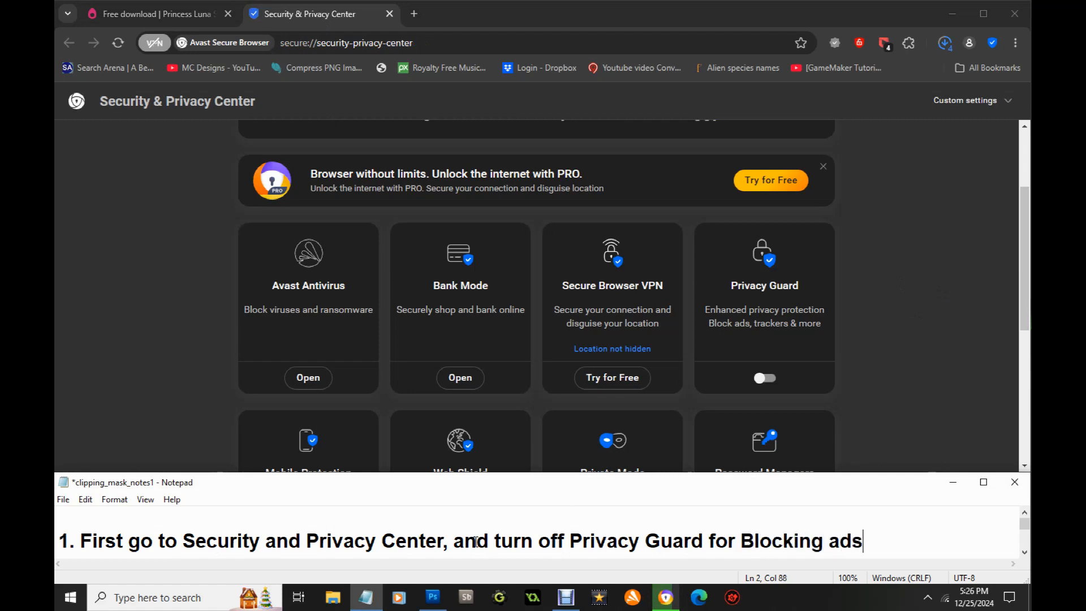
text(.)
- Add a second note reading "2. Go to Png Egg to start downloading a image" and bring the PNG Egg page into view
key(Return)
key(Return)
text(2.)
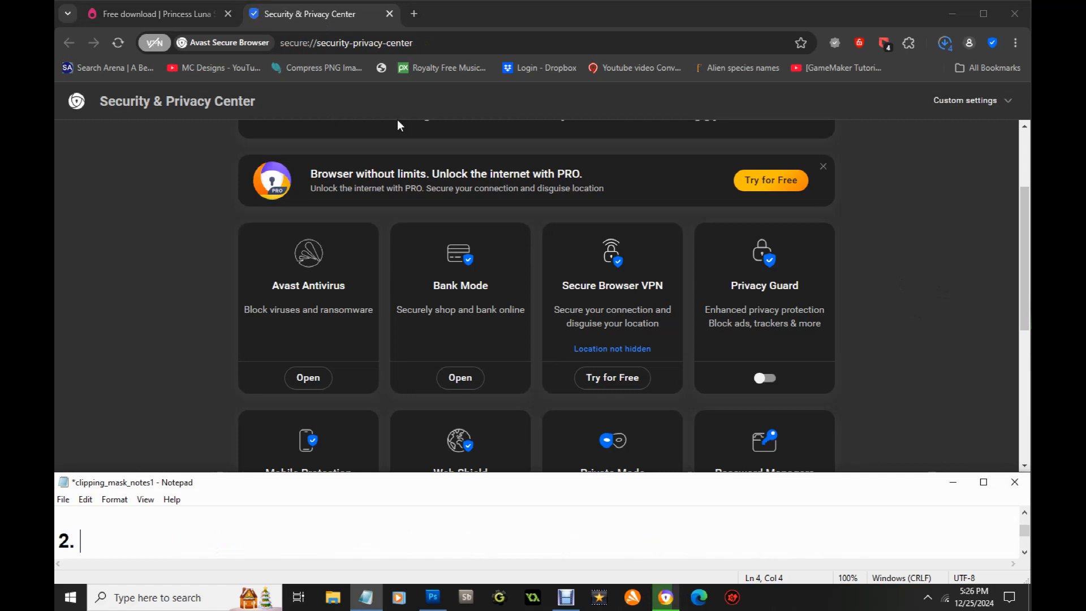
click(182, 16)
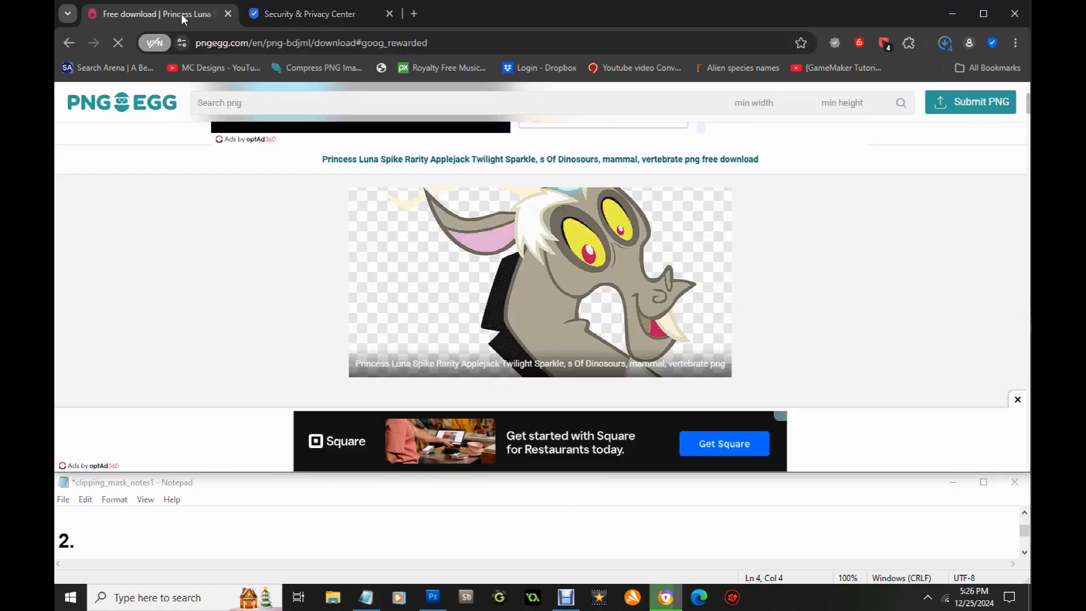
click(131, 545)
text(Go to )
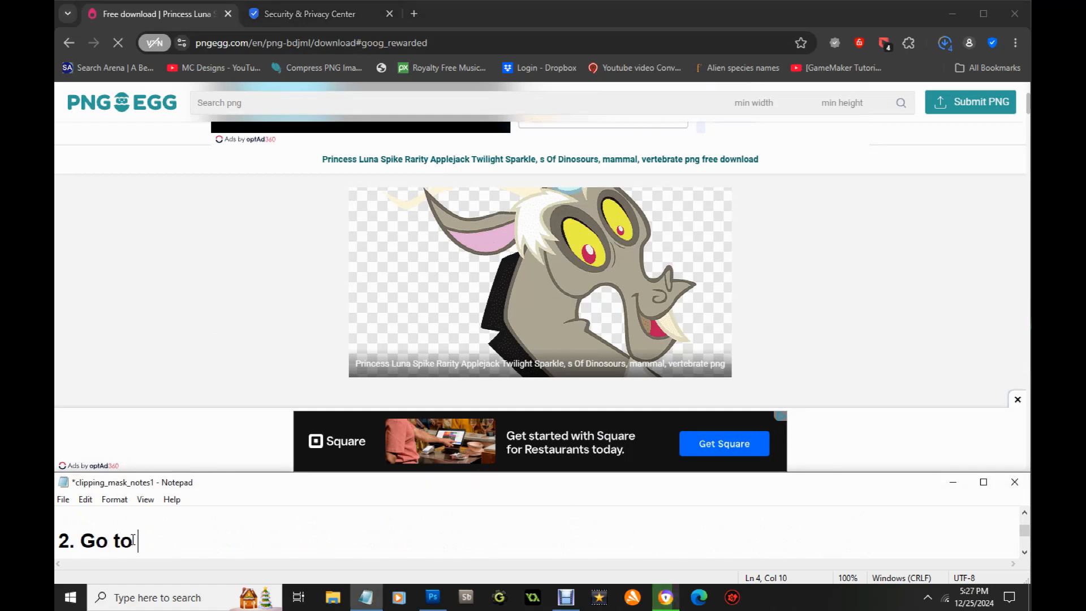
text(Png Egg)
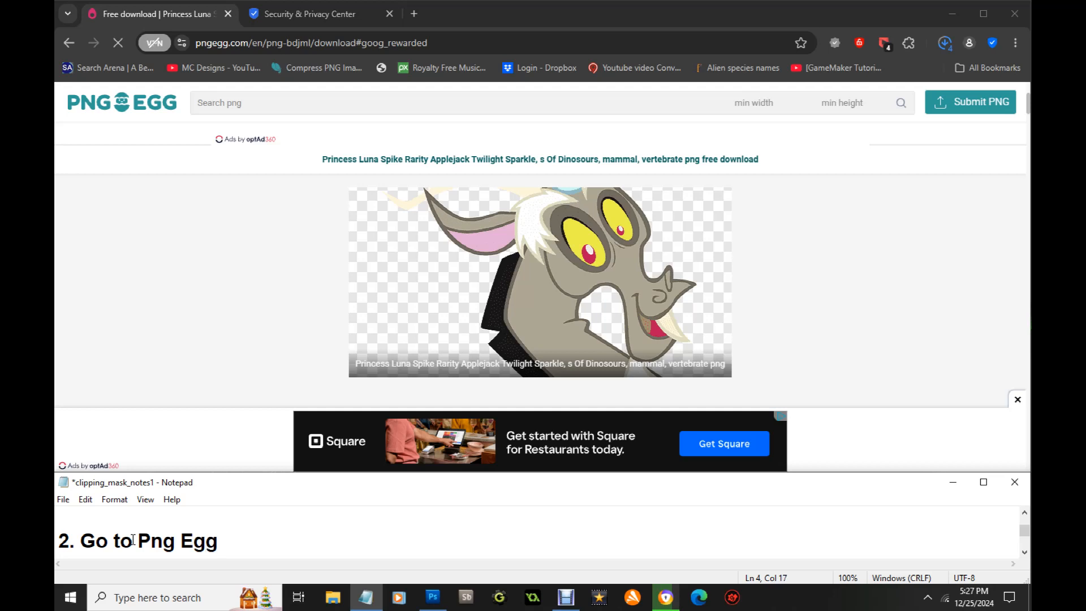
text( to start downloi)
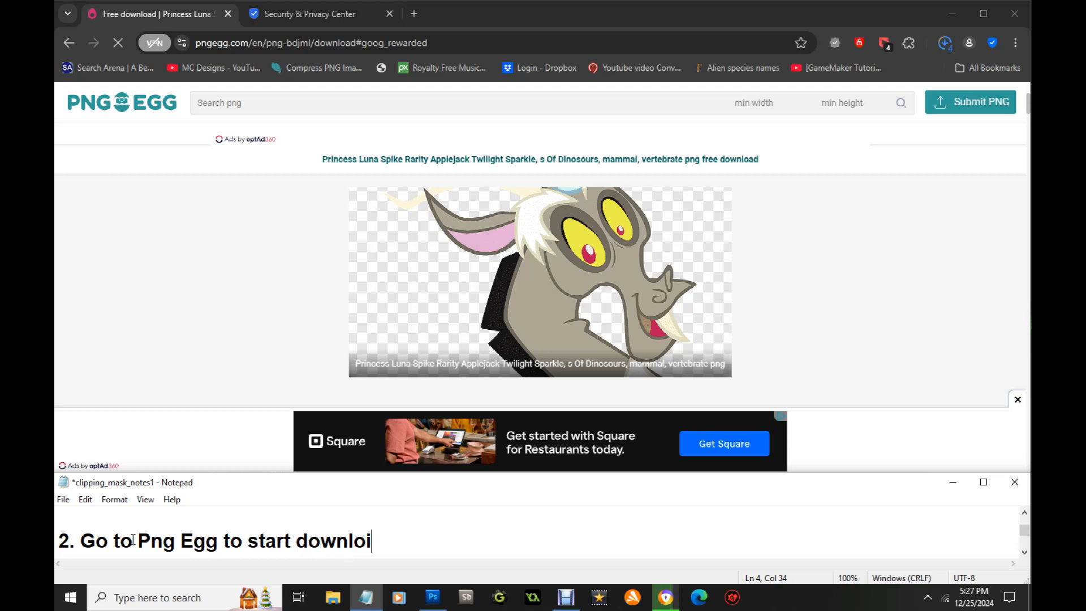
key(BackSpace)
text(ading a )
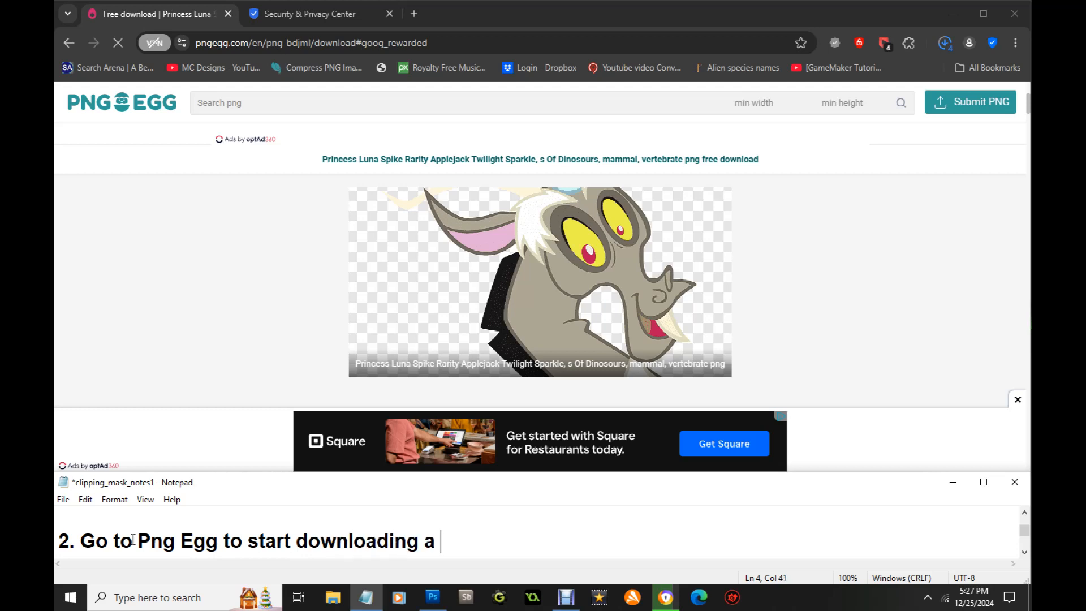
text(image)
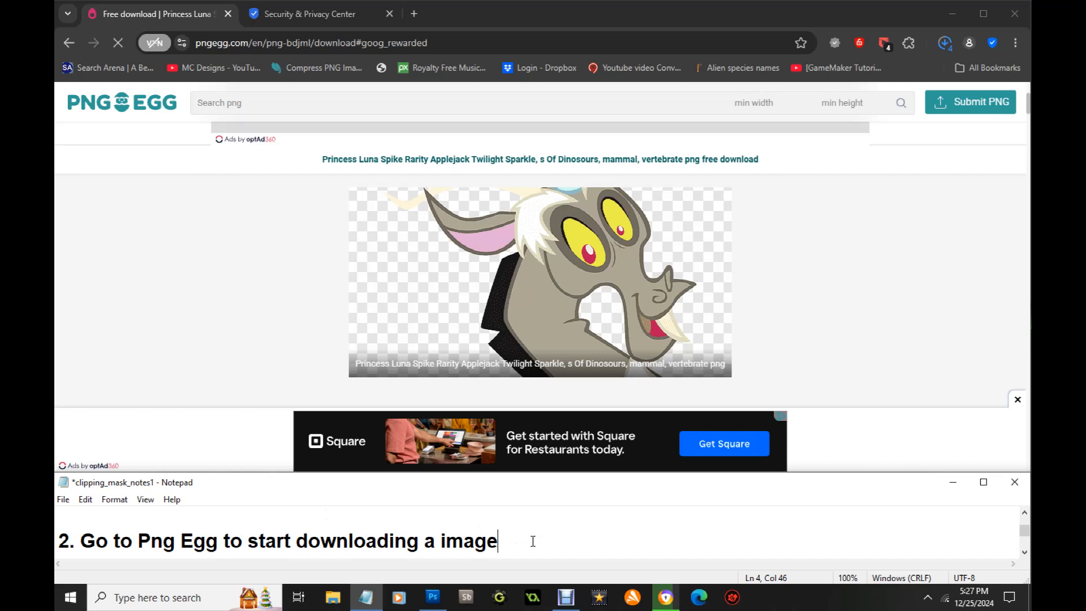
- Extend the second note with ", I downloaded this Princess Luna Spike Dinosour."
text(, I downloaded this )
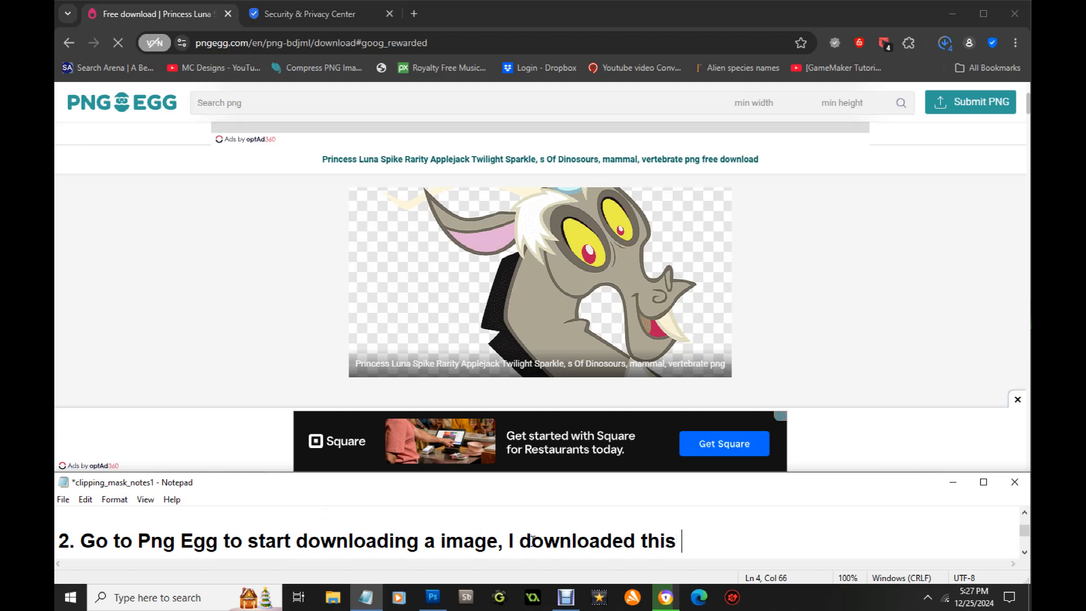
text(Prince)
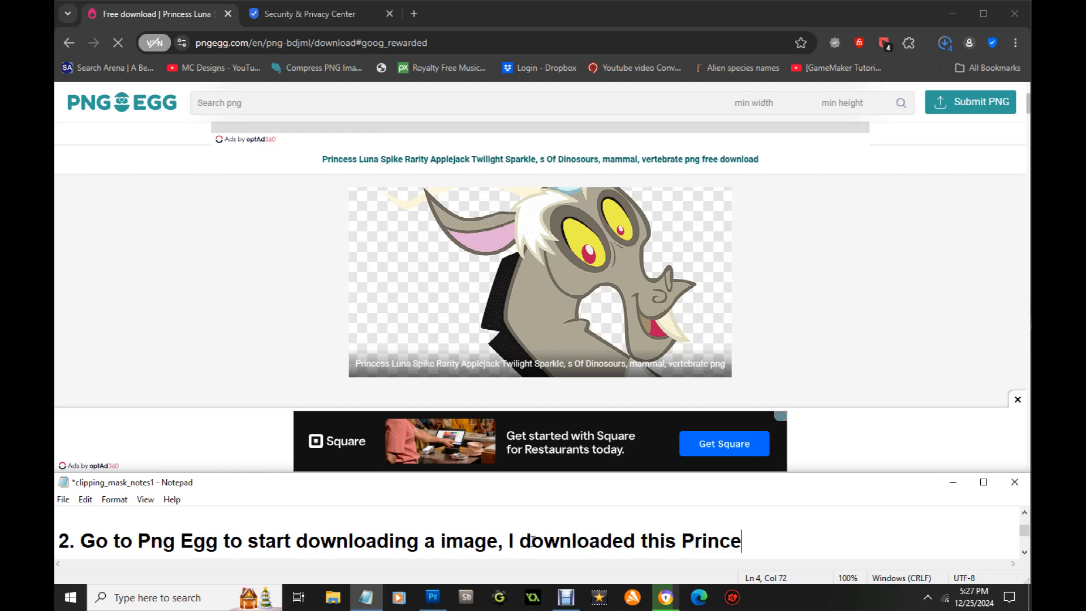
text(ss Luna S)
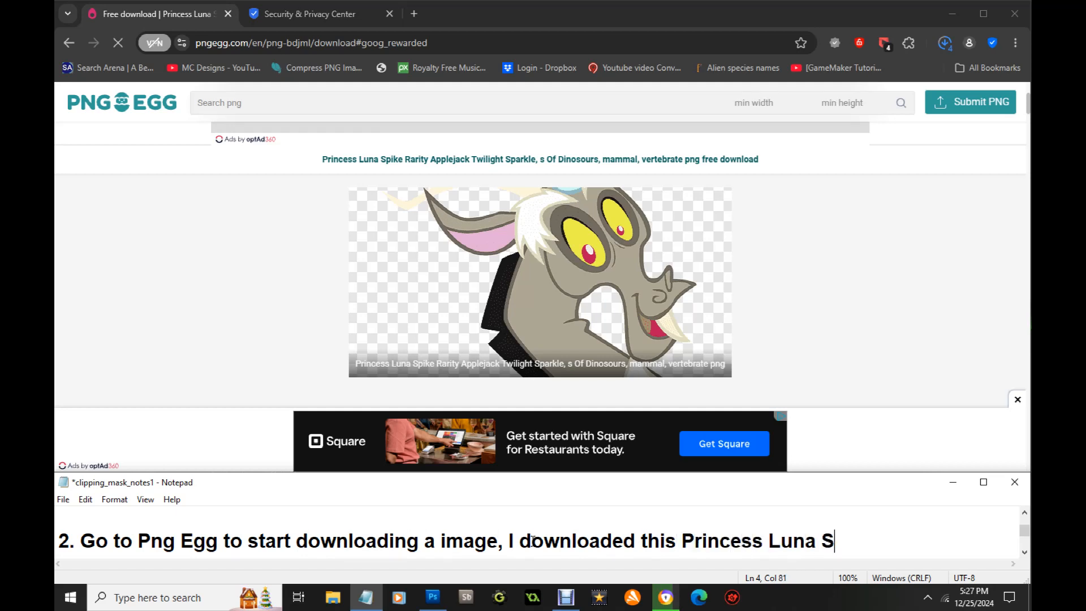
text(pike)
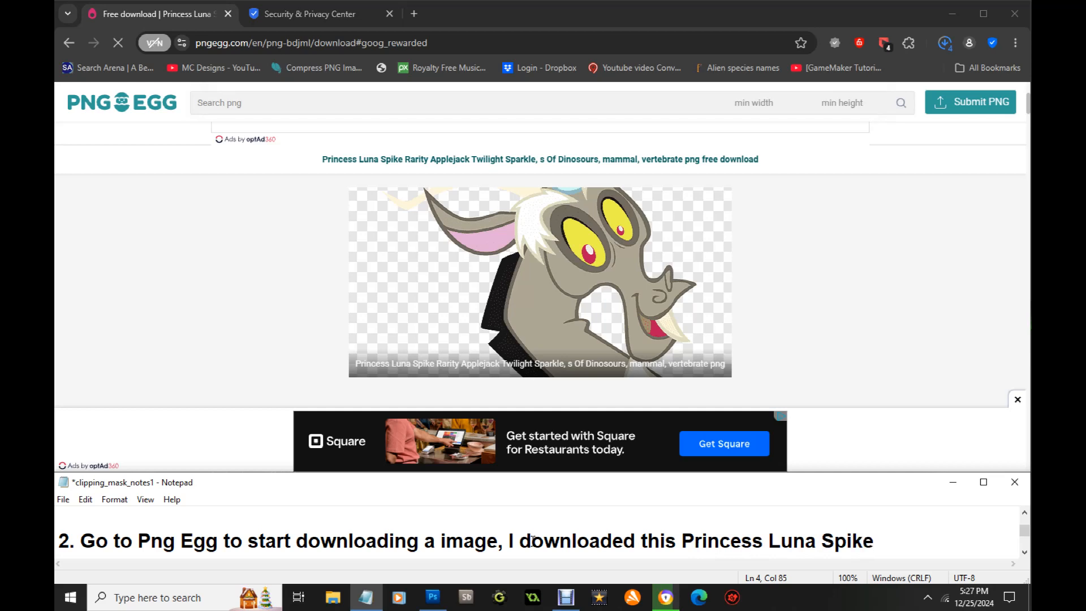
text( Dinosours)
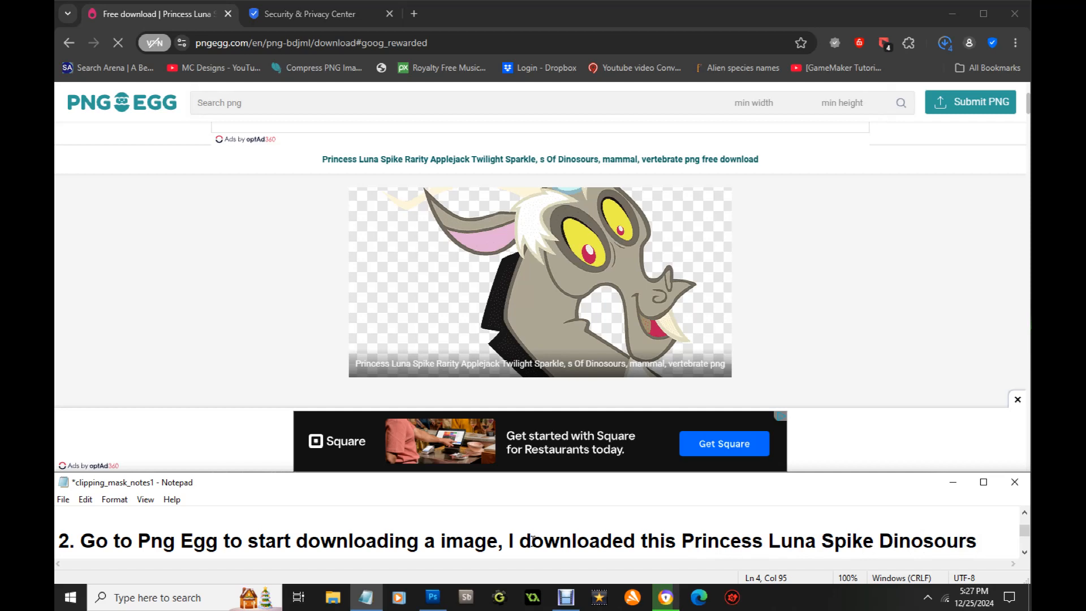
key(BackSpace)
text(.)
- Start a third note after a blank line, reading "3. Open up Photoshop"
key(Return)
key(Return)
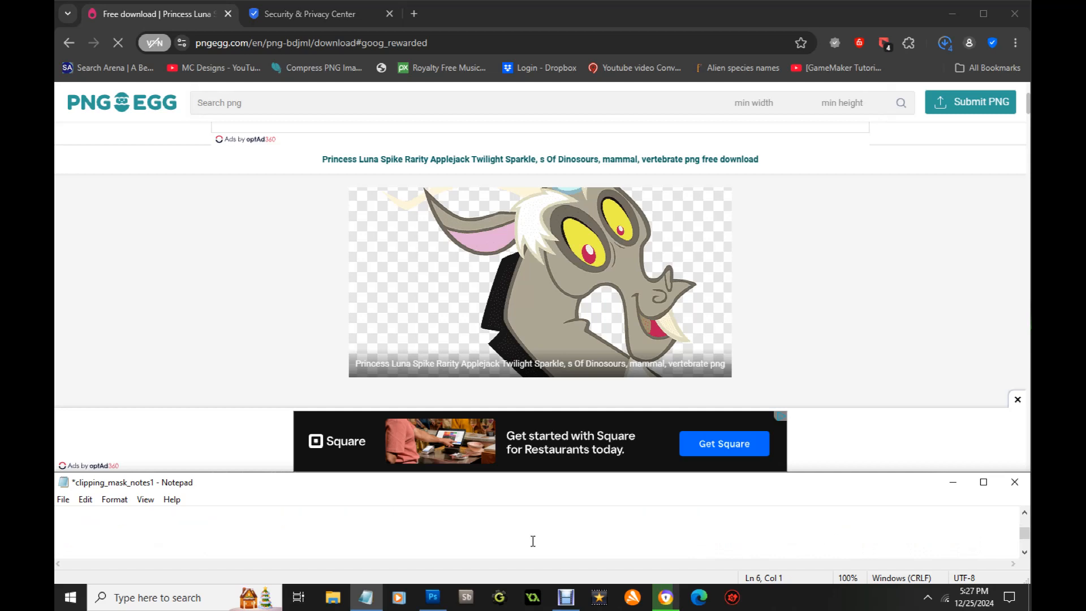
text(3. Open )
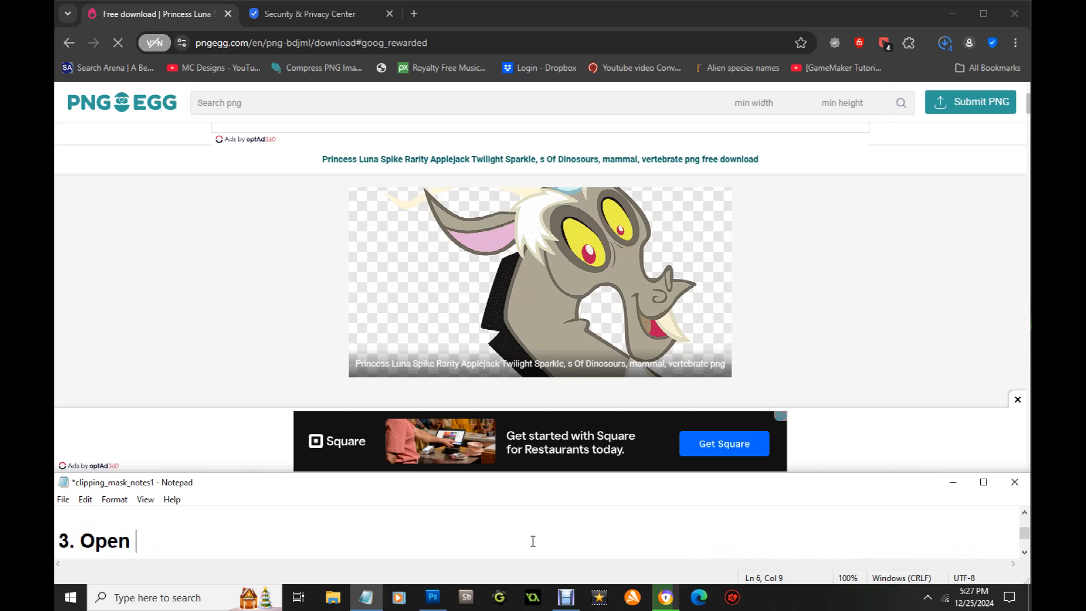
text(up Phot)
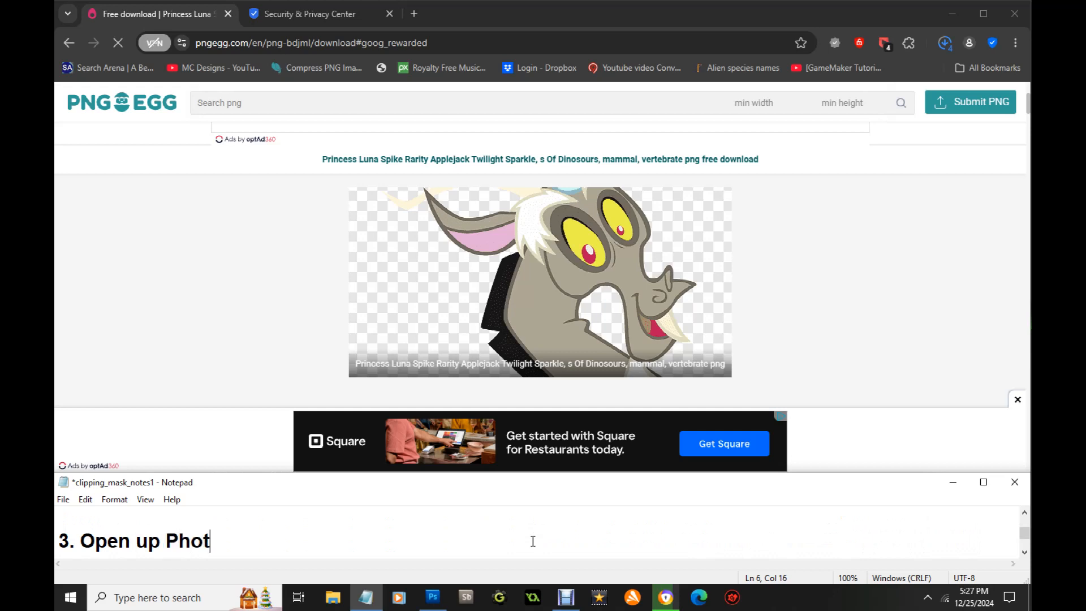
text(oshop)
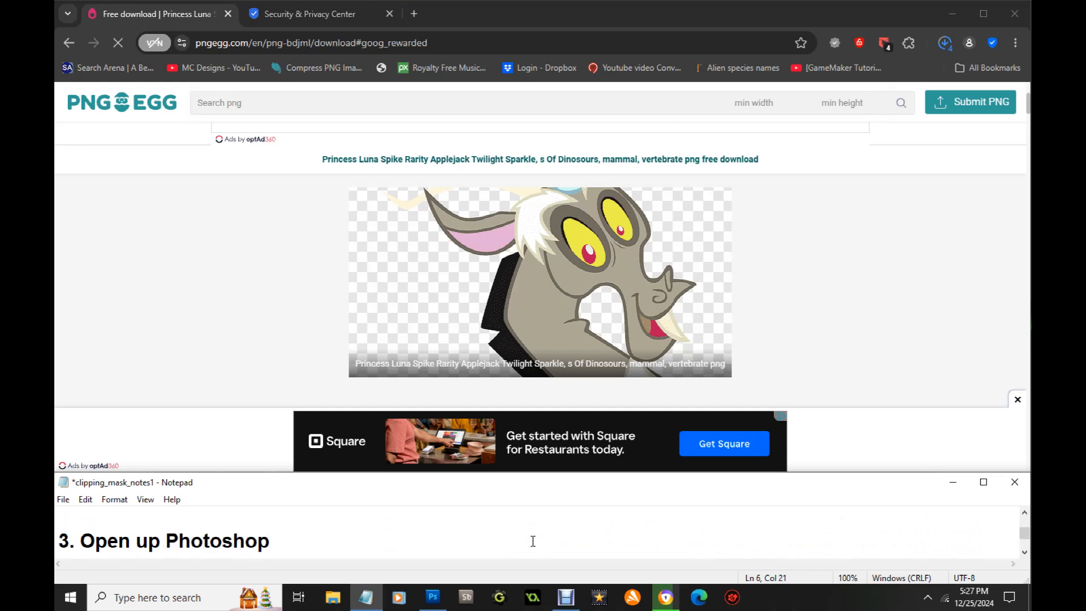
mouse_move(433, 604)
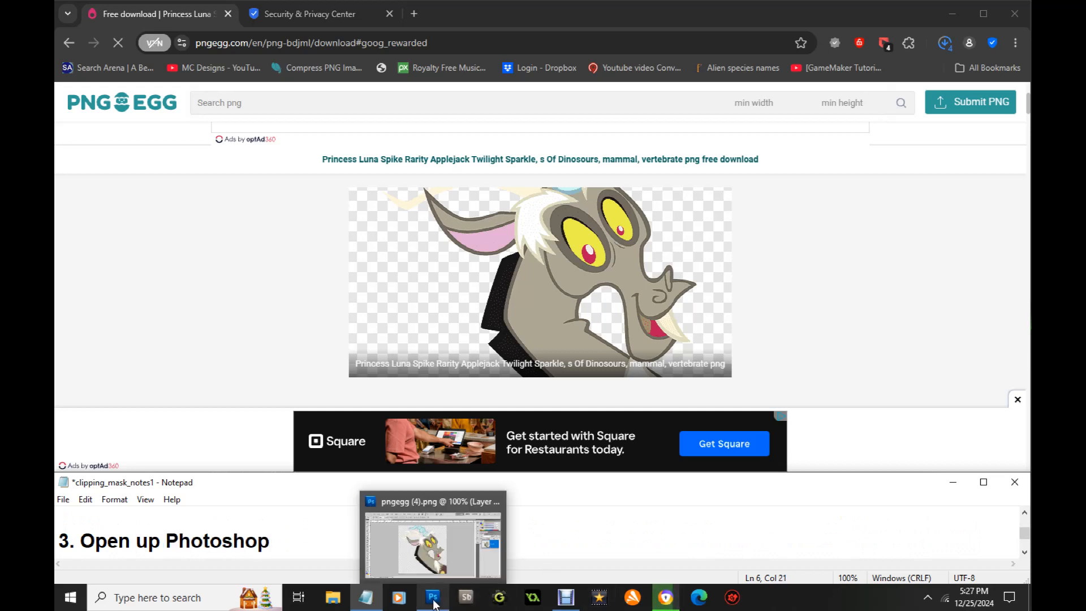
- Turn Privacy Guard on in the Security & Privacy Center, and close both that page and the PNG Egg page
click(290, 17)
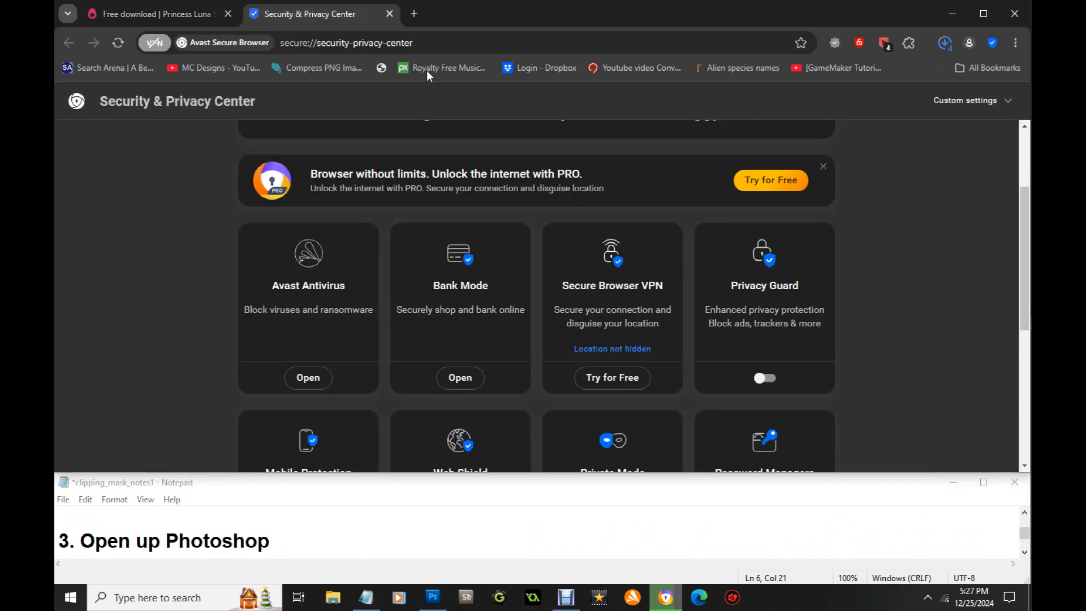
click(768, 379)
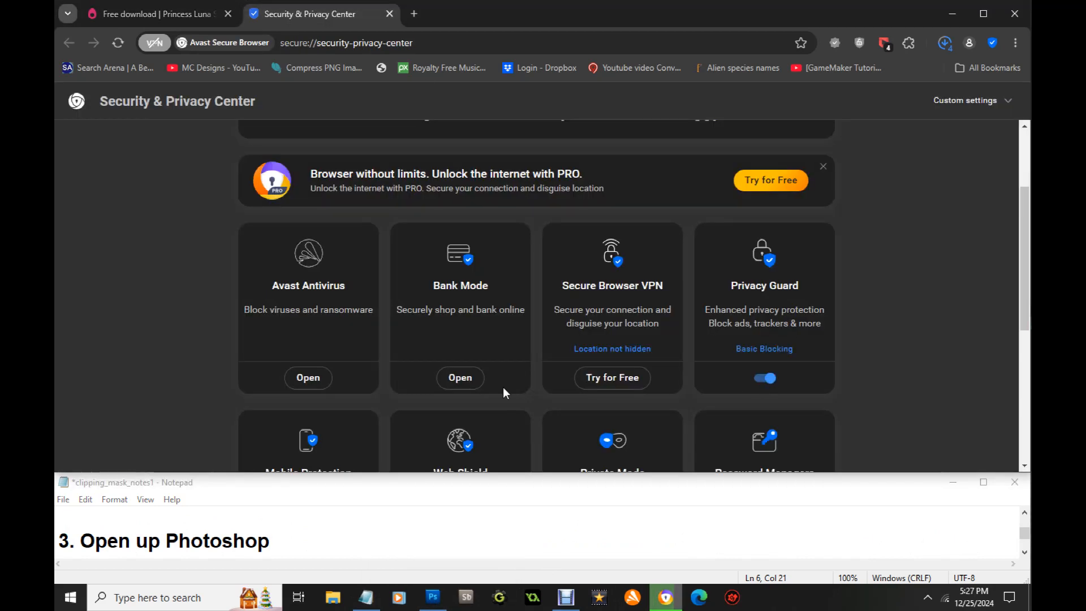
click(390, 14)
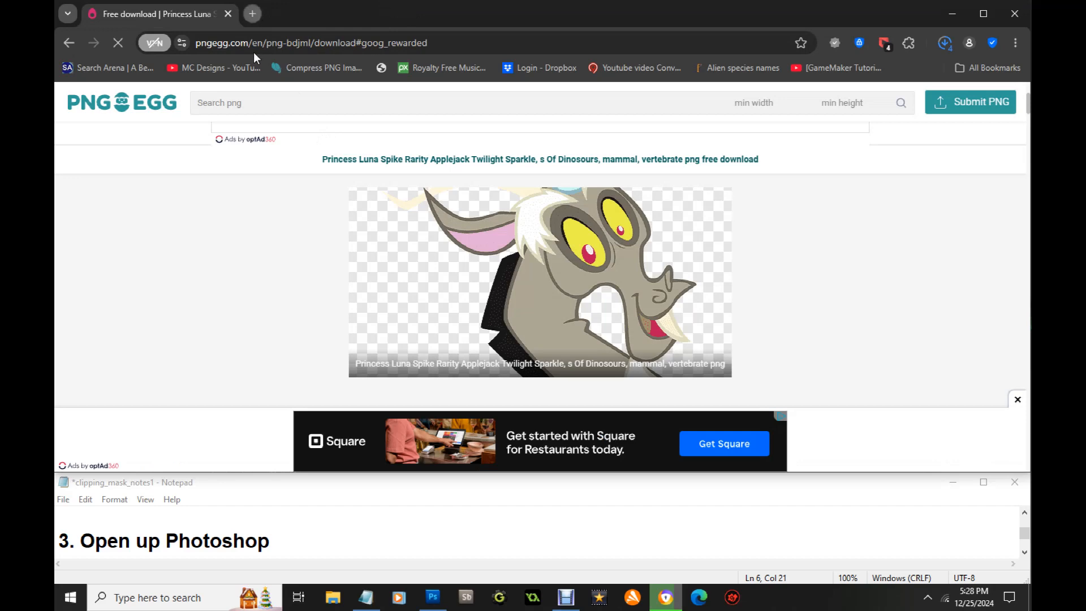
click(228, 13)
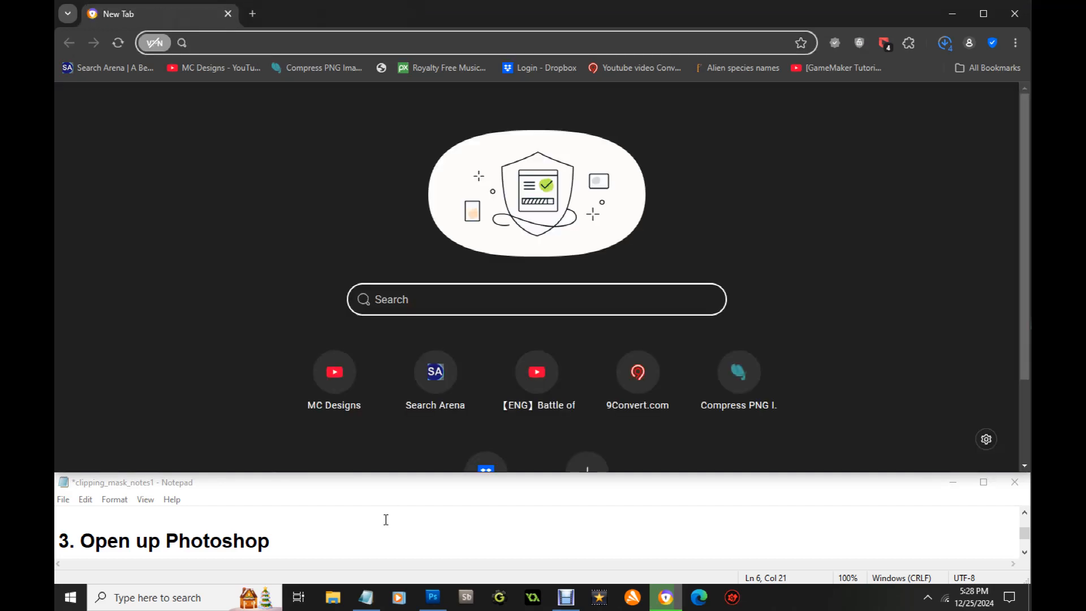
- Switch to Photoshop in the upper window and extend the third note in Notepad with ", File, and"
click(433, 597)
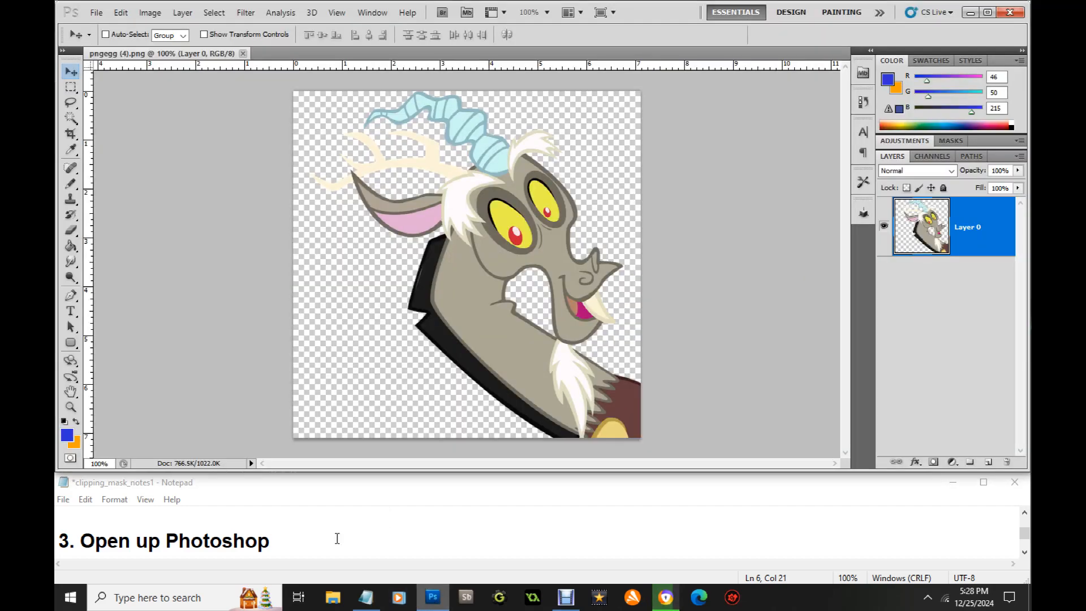
click(297, 540)
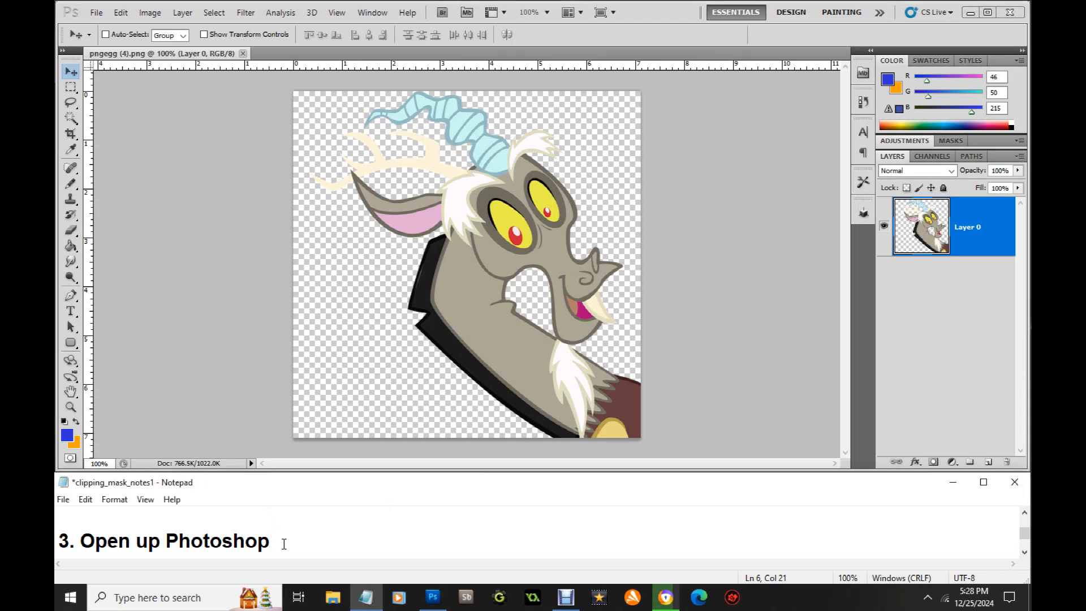
text(File)
key(BackSpace)
text(, and)
- Open the PNG image "pngegg (4)" from the Downloads folder in Photoshop
click(96, 13)
click(108, 40)
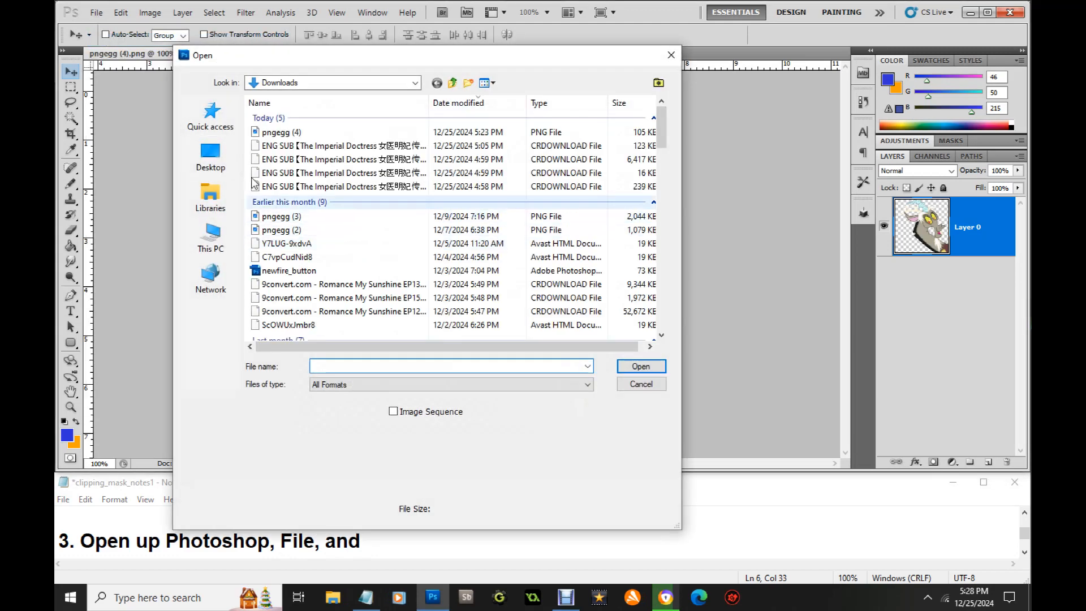
click(275, 133)
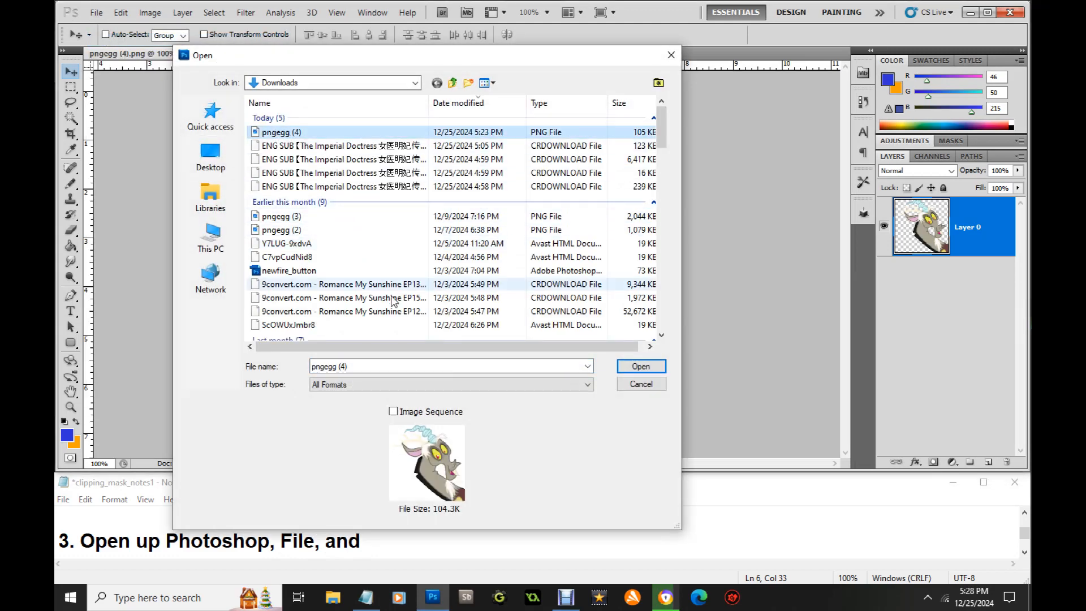
key(Return)
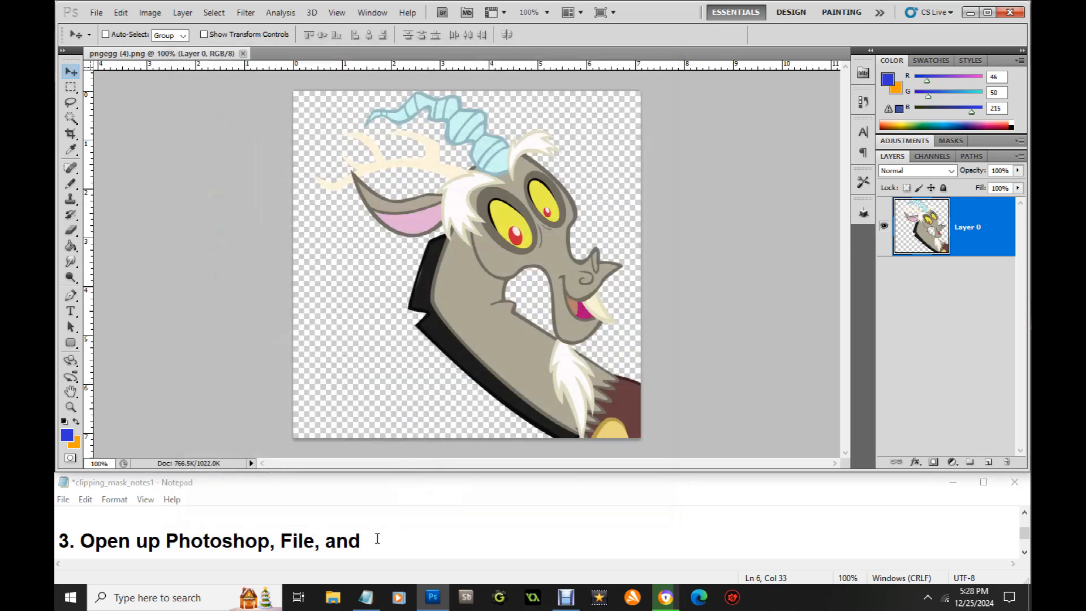
- Complete the third note in Notepad as "3. Open up Photoshop, File, Open, Downloads Folder, Find image." and start a fourth note after a blank line
click(377, 538)
key(BackSpace)
key(BackSpace)
key(BackSpace)
key(BackSpace)
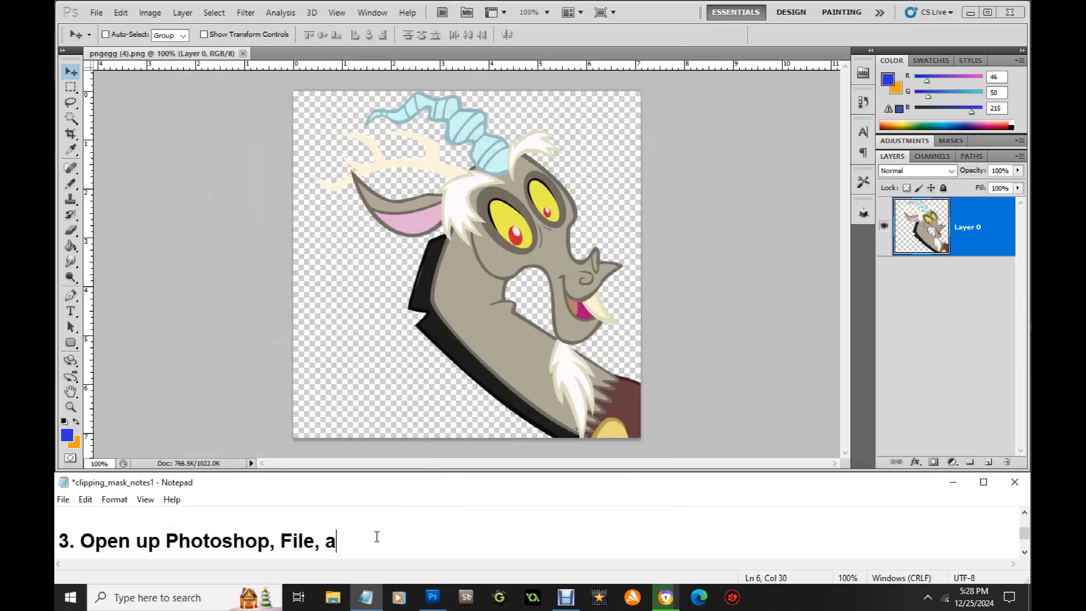
text(Open, Downloads F)
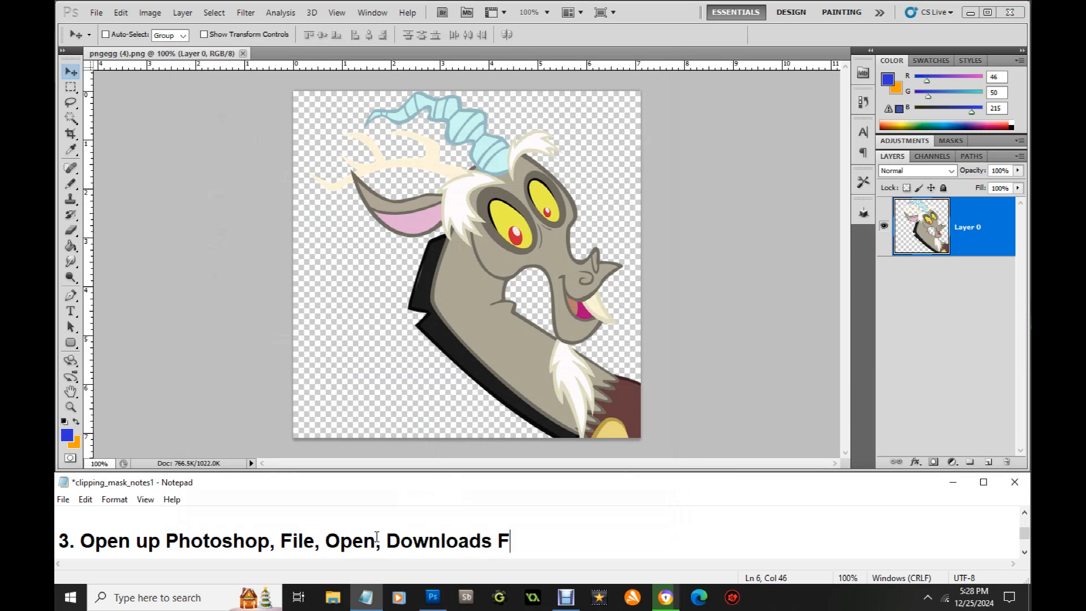
text(older, Find image)
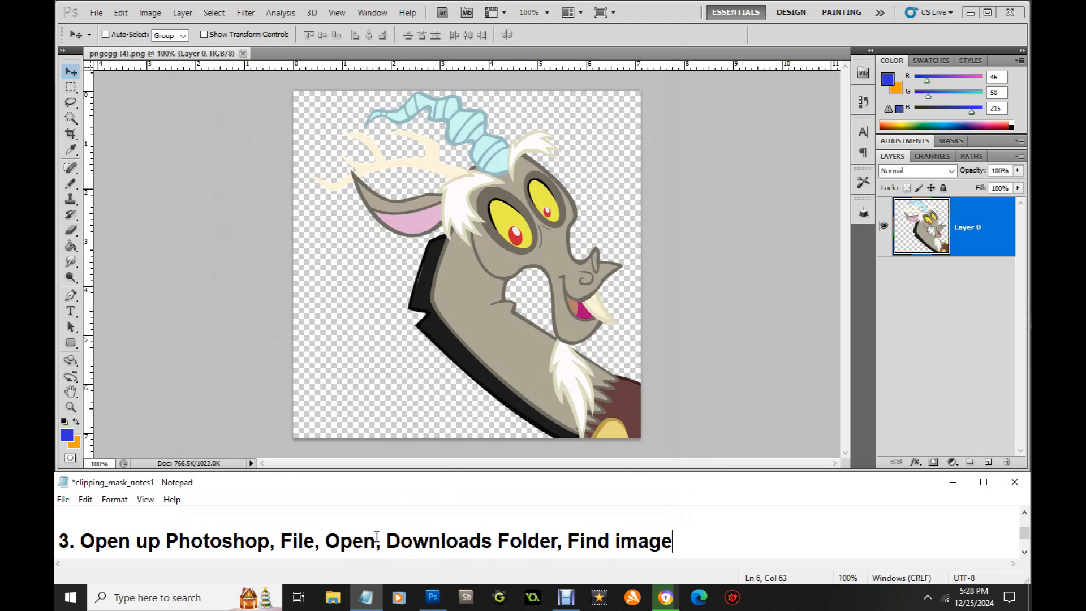
text(.)
key(Return)
key(Return)
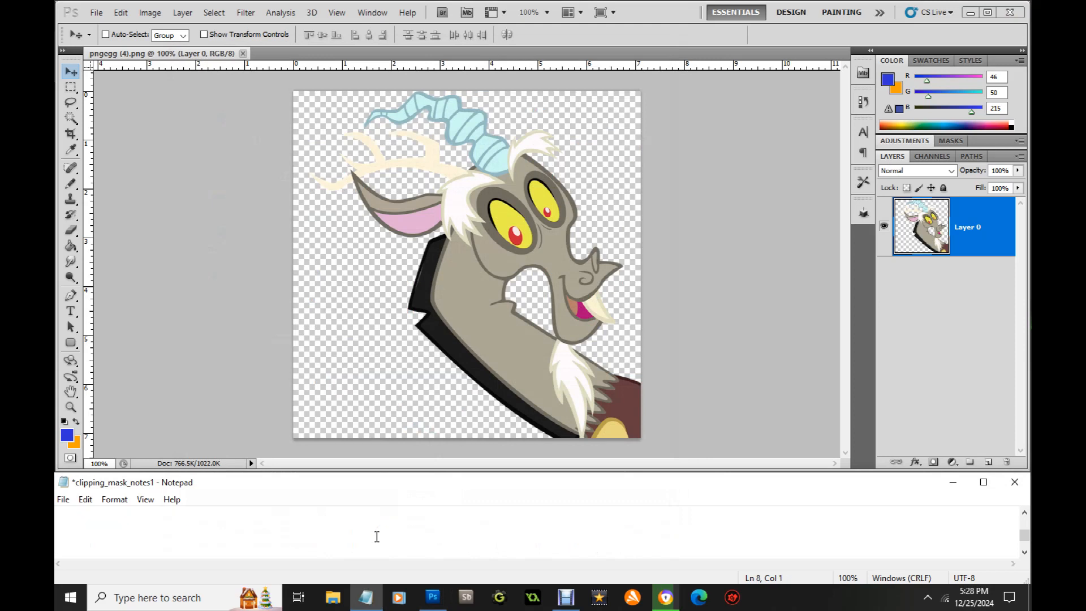
text(4.)
- Add a new layer above Layer 0 in Photoshop and complete the fourth note in Notepad as "4. Make New Layer"
click(973, 243)
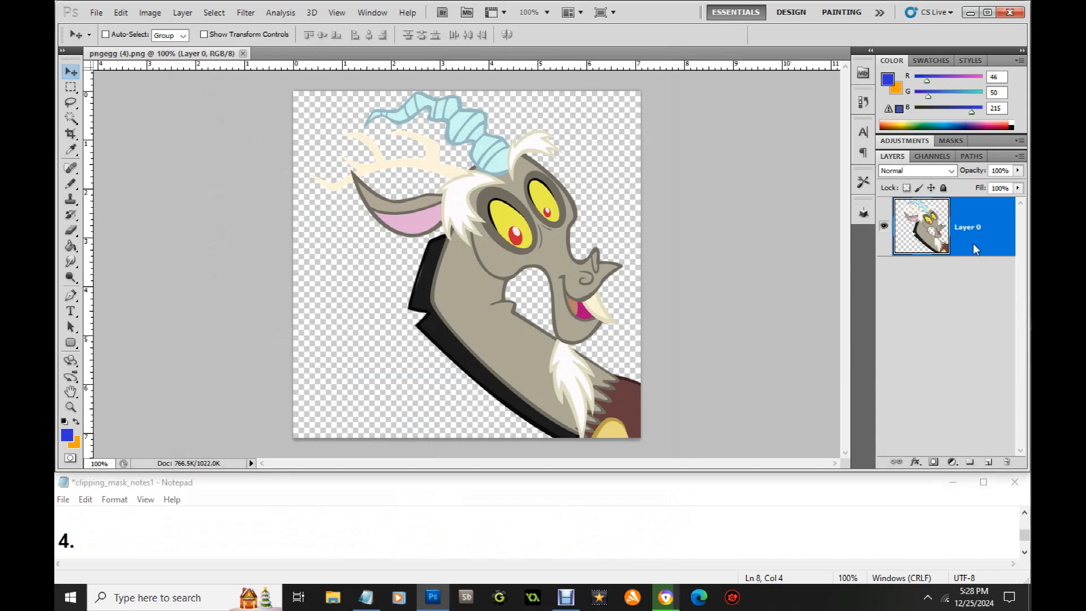
click(988, 462)
click(184, 539)
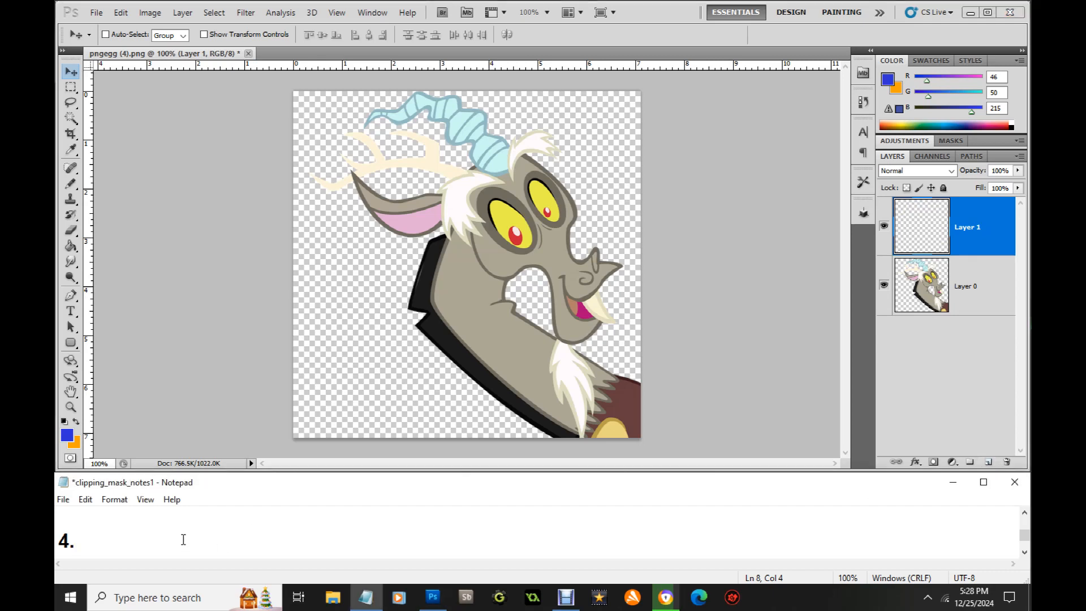
text(Make)
key(BackSpace)
key(BackSpace)
text(ake )
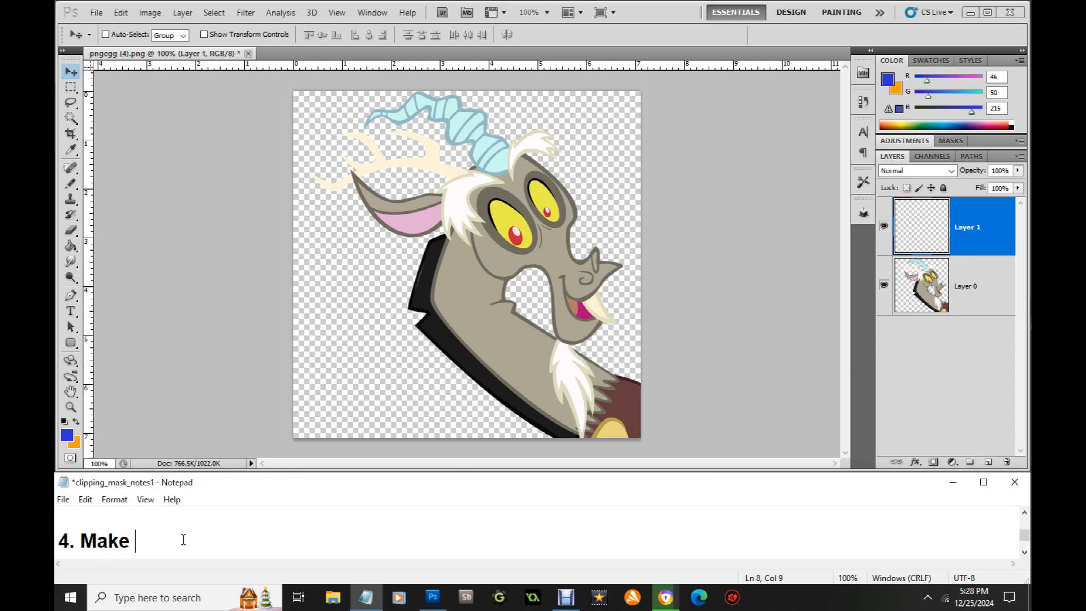
text(New Layer)
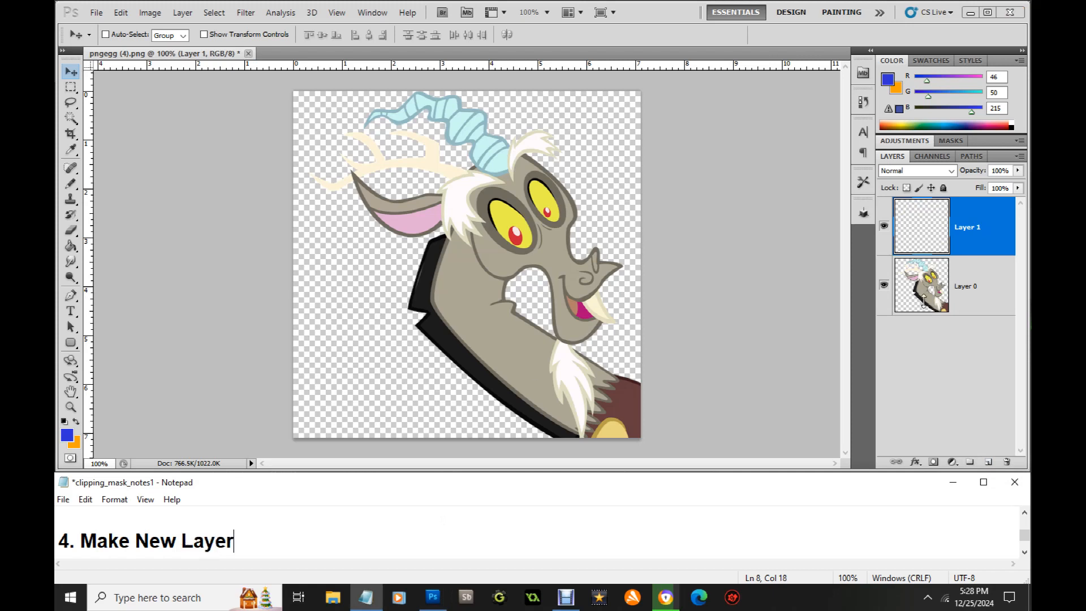
- Select a large circular area over the character's head and neck on Layer 1 in Photoshop with the Elliptical Marquee tool
click(998, 229)
click(71, 87)
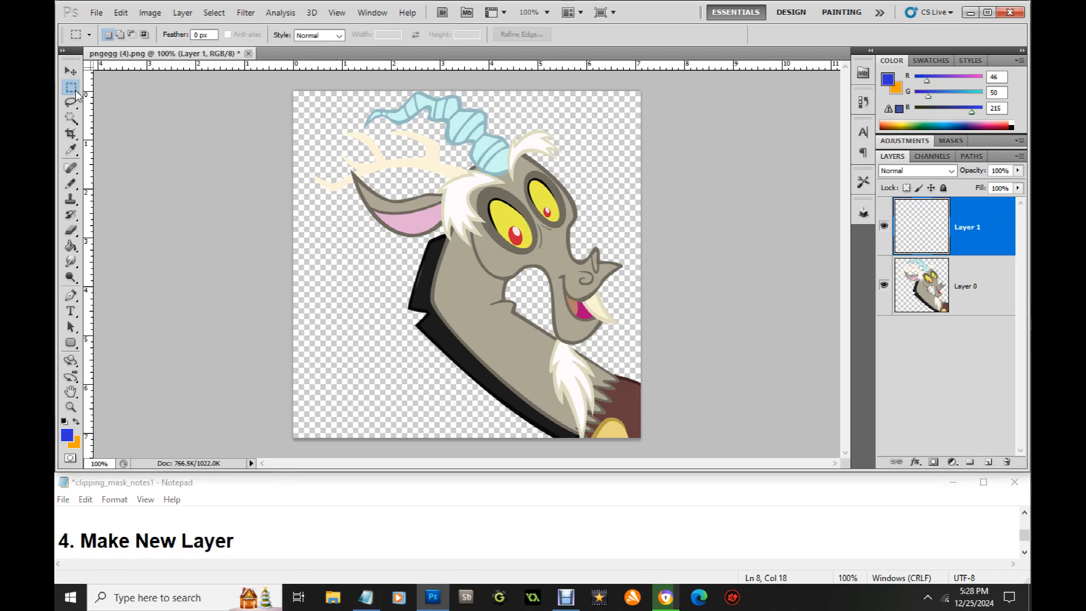
right_click(71, 87)
click(116, 101)
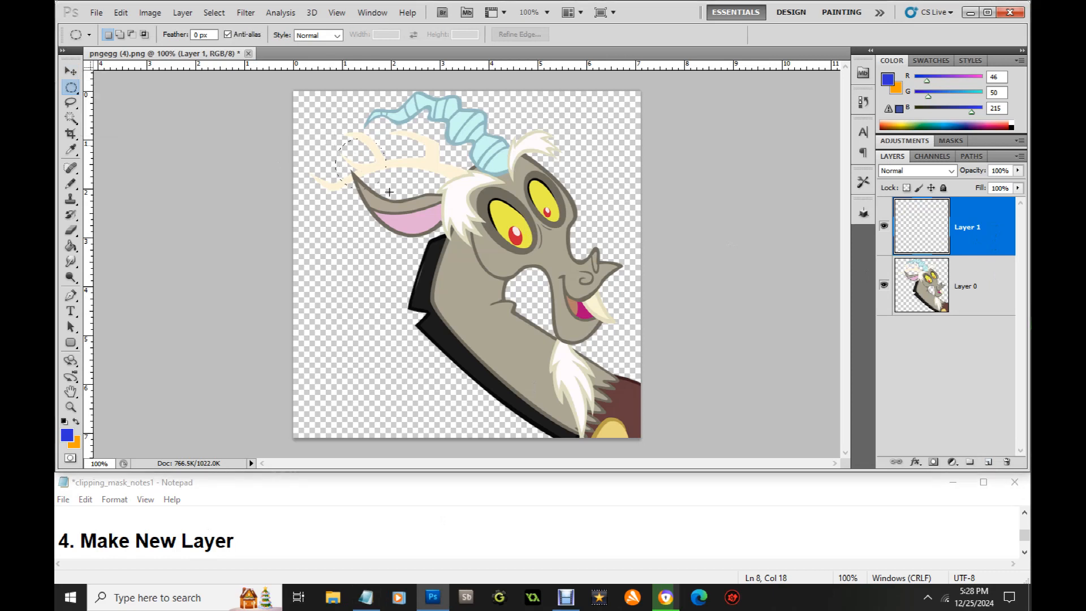
drag(389, 193, 516, 319)
drag(588, 391, 650, 435)
drag(647, 436, 642, 432)
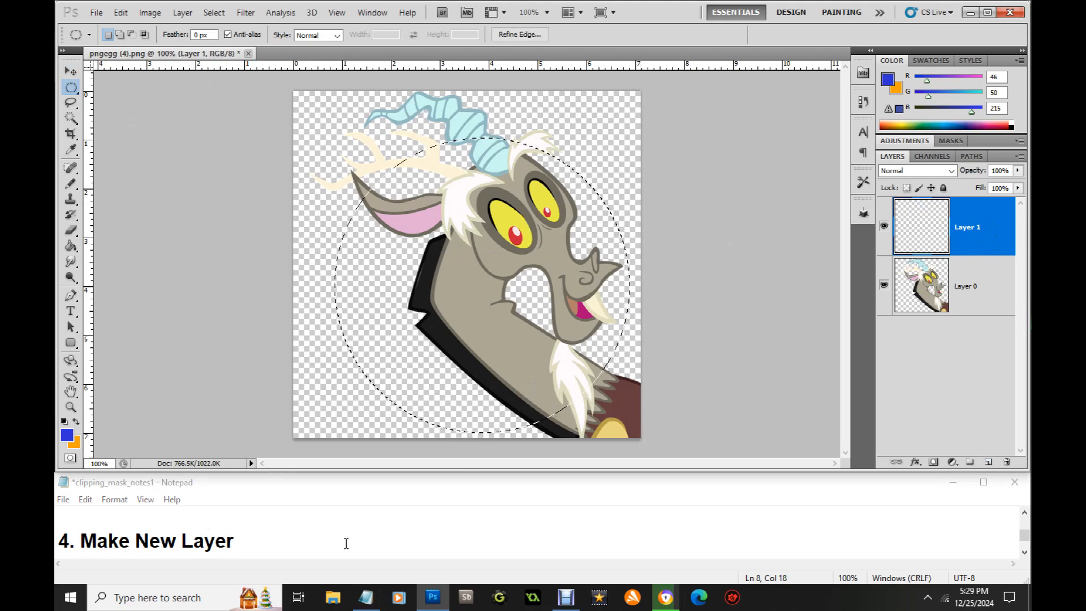
- Add a fifth note in Notepad after a blank line, reading "5. Hold down Shift and drag out a Outline Circle"
click(255, 538)
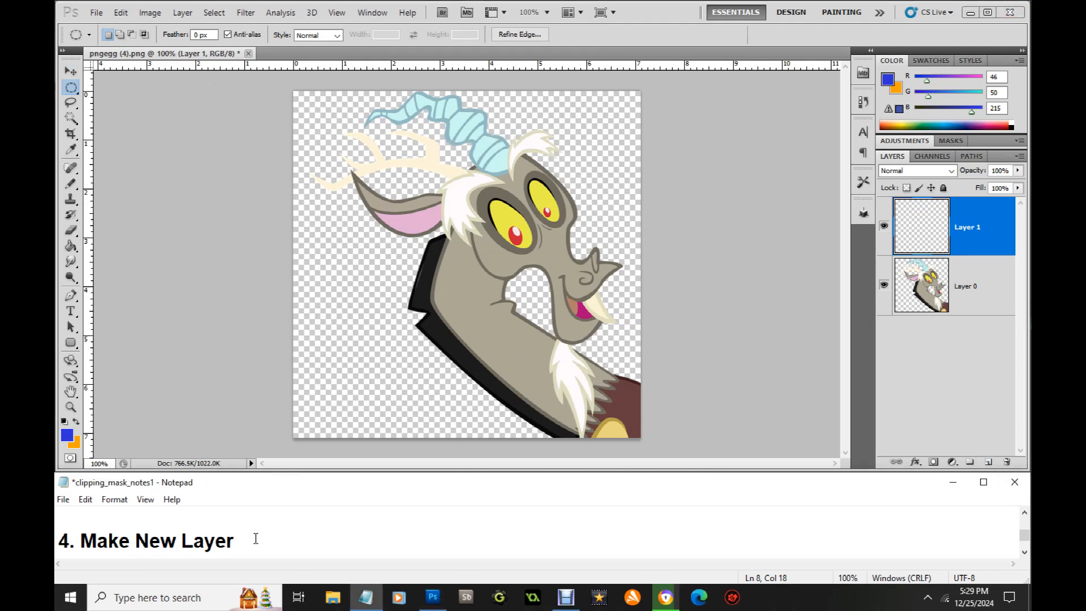
key(Return)
key(Return)
text(5. )
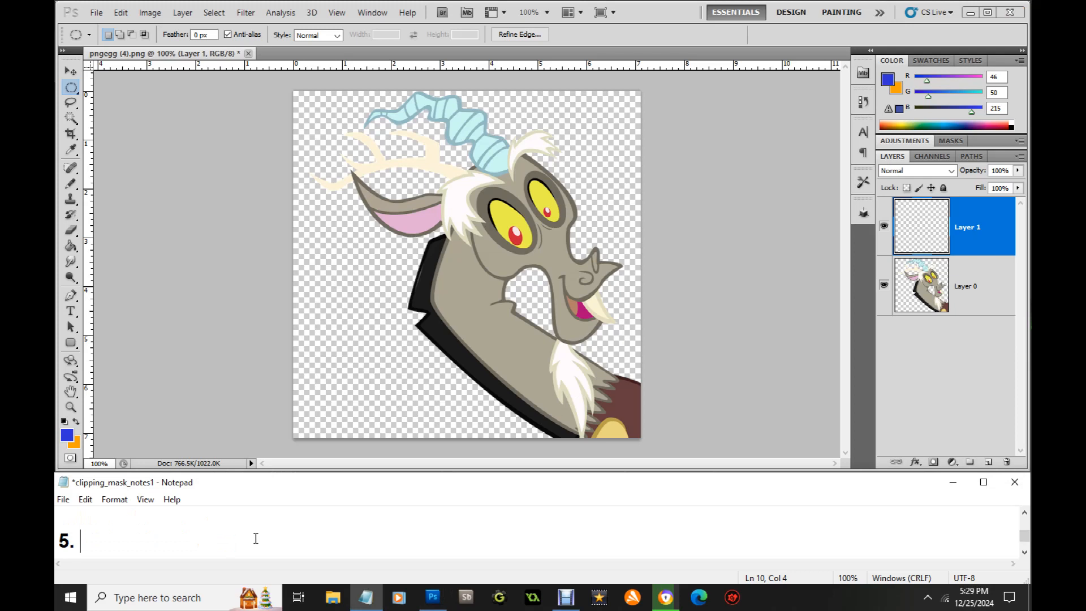
text(Hold down)
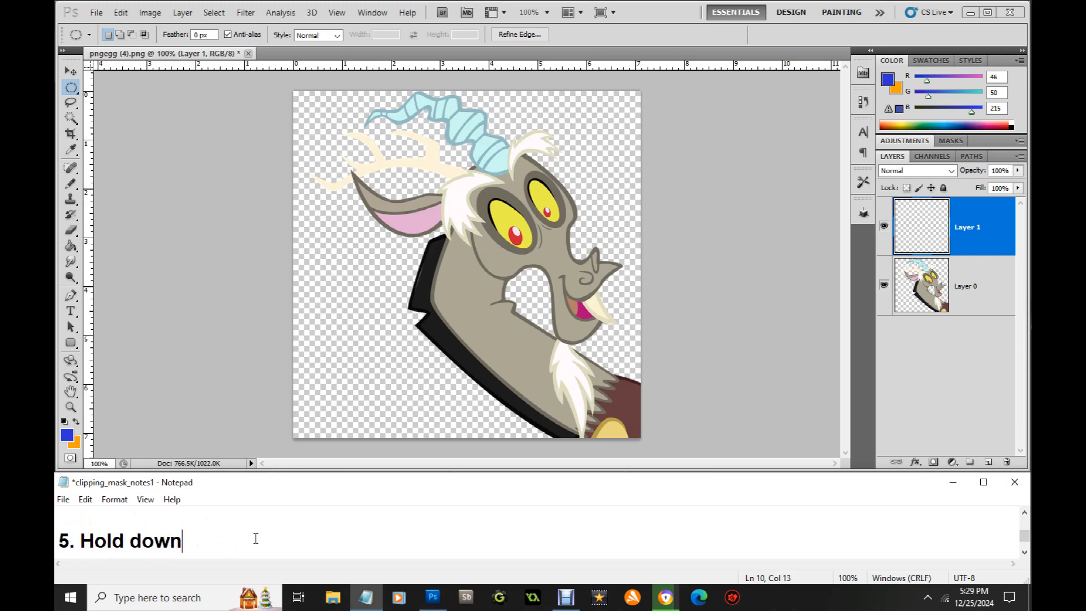
text( Shift a)
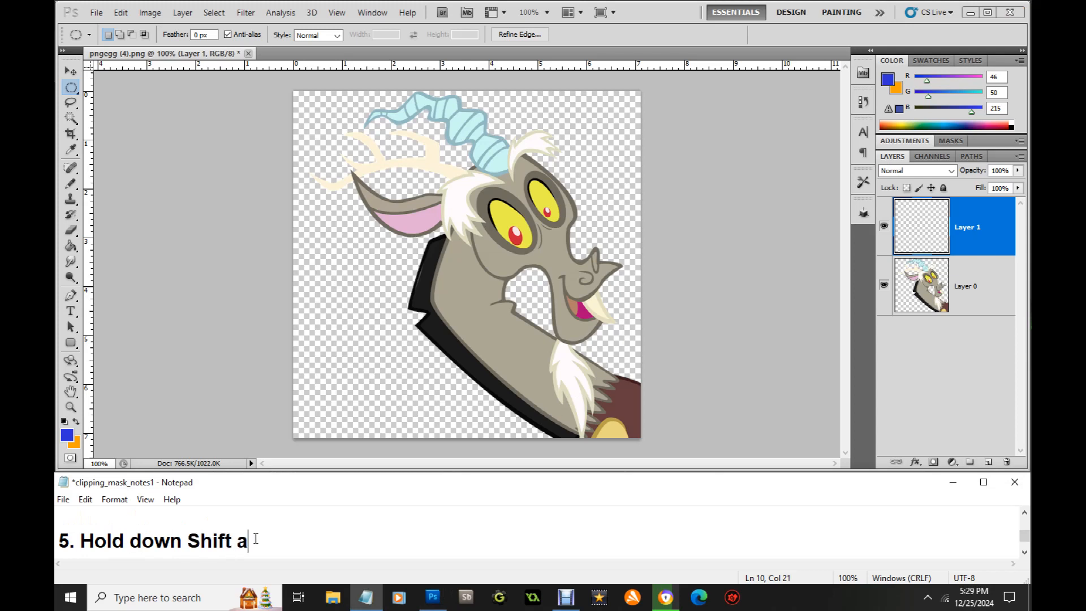
text(nd drag out a )
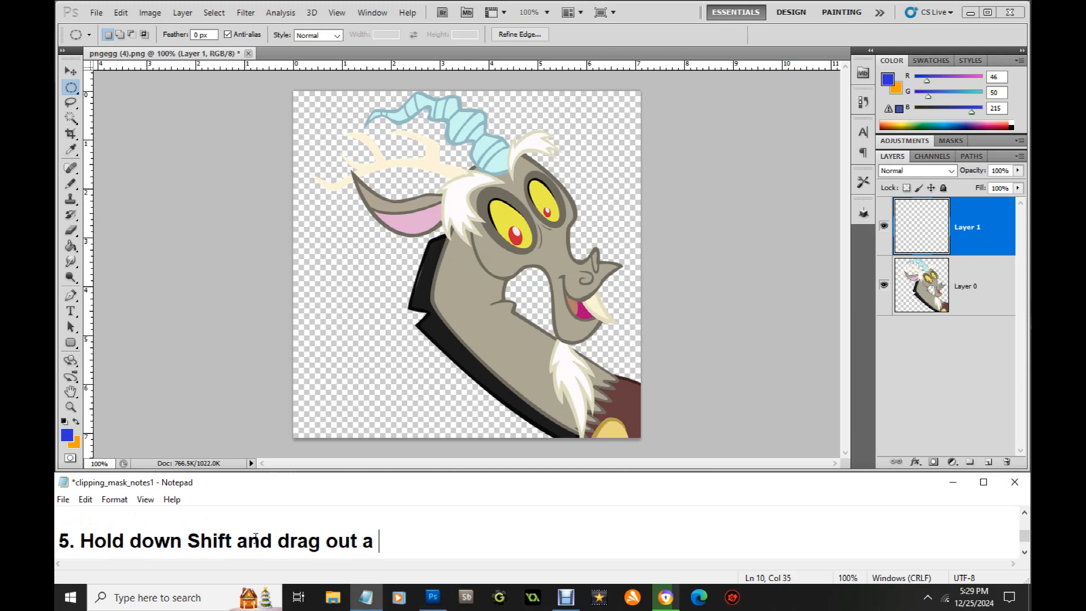
text(ou)
key(BackSpace)
key(BackSpace)
text(Outline)
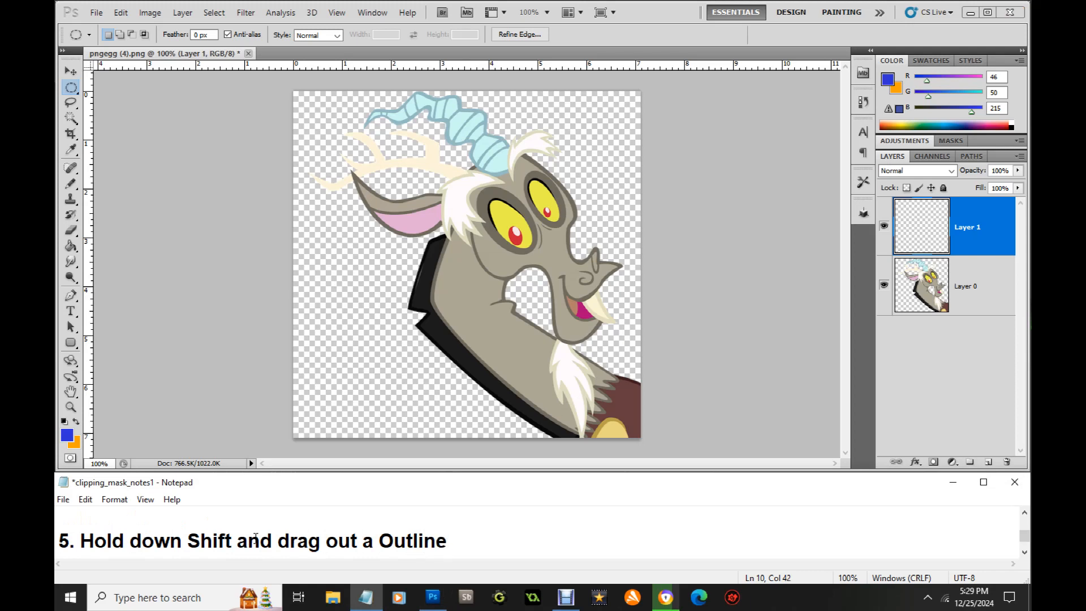
text( Circle)
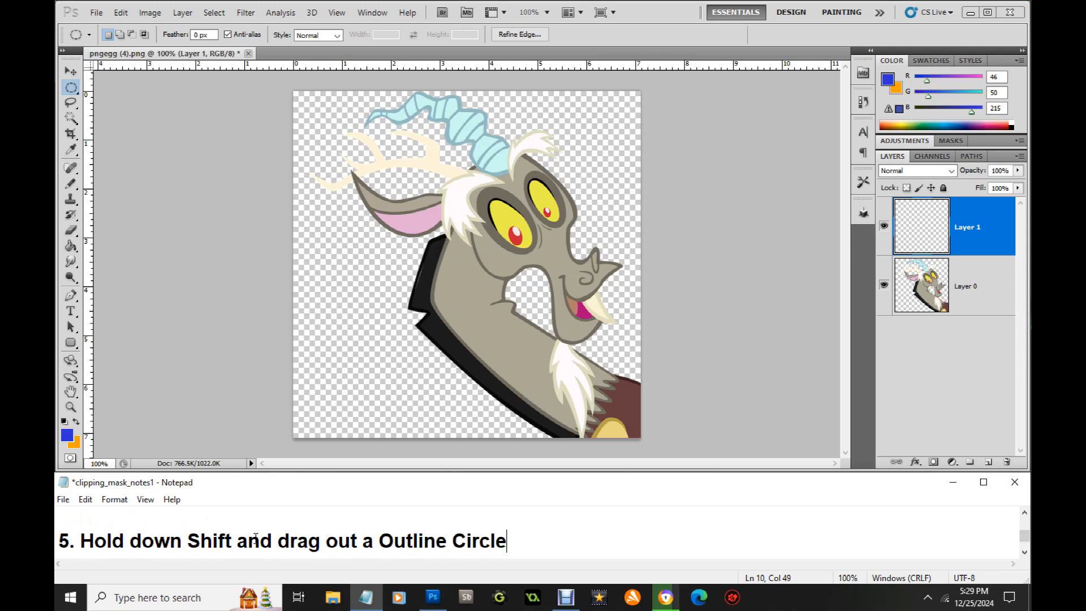
- Check the marquee tool's name in Photoshop and insert "Marquee" before "Outline Circle" in the fifth note in Notepad
click(71, 90)
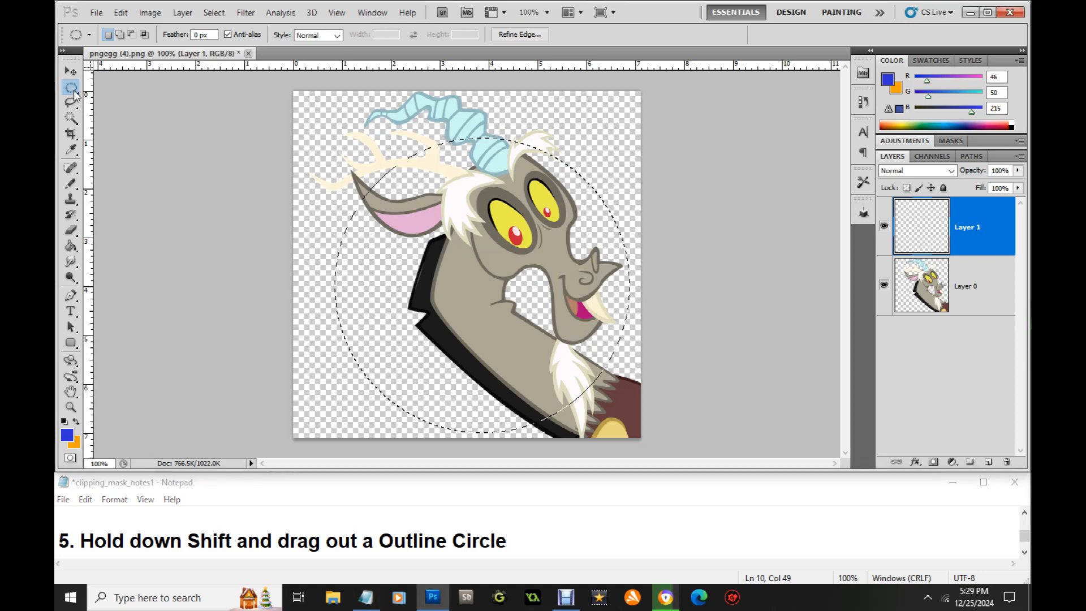
click(73, 91)
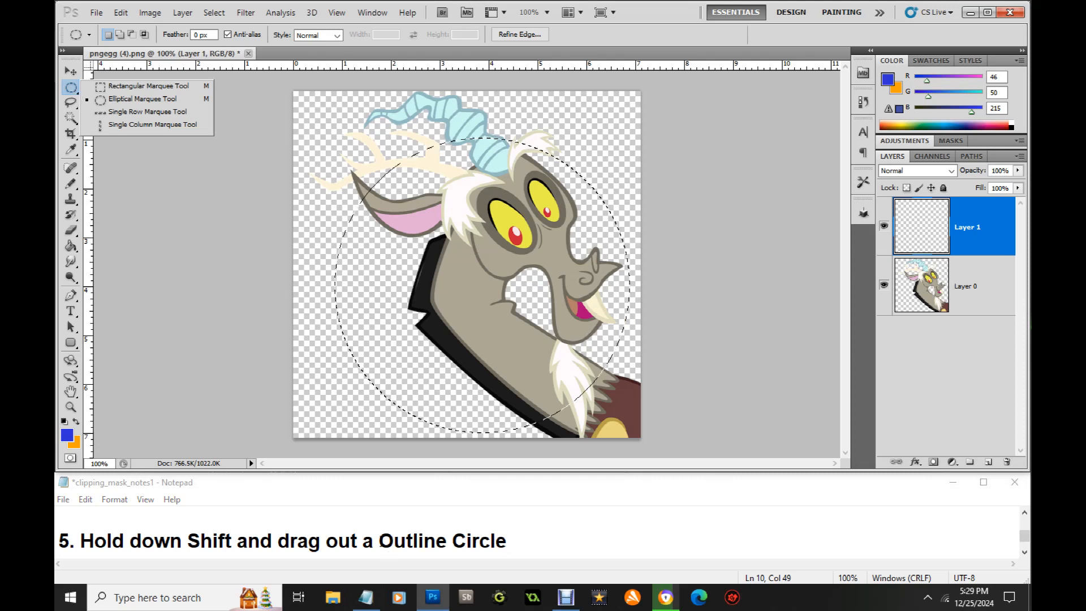
click(379, 541)
text(Mar)
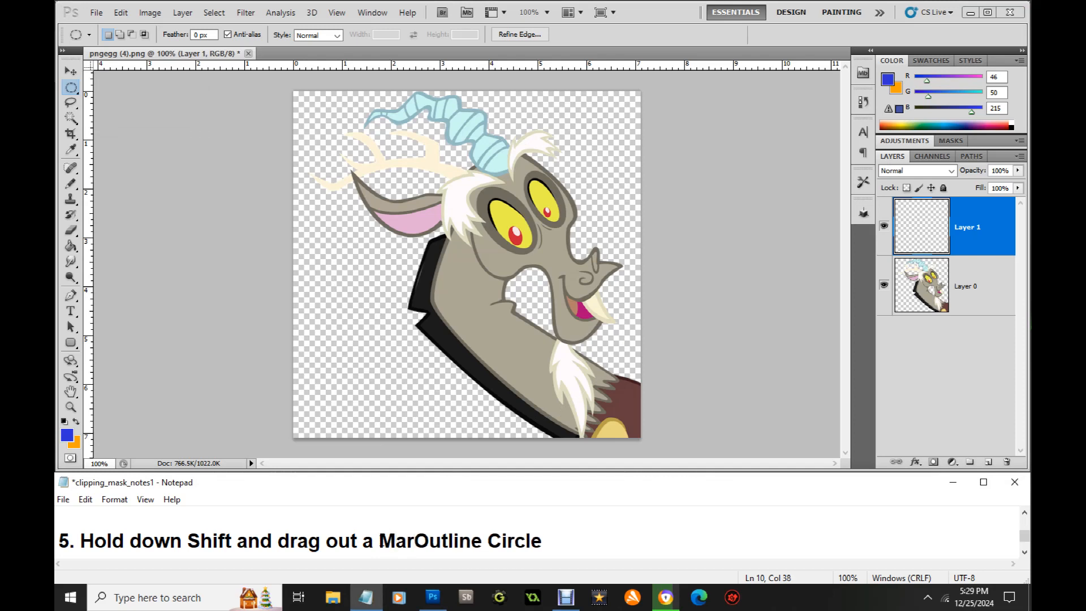
text(quee)
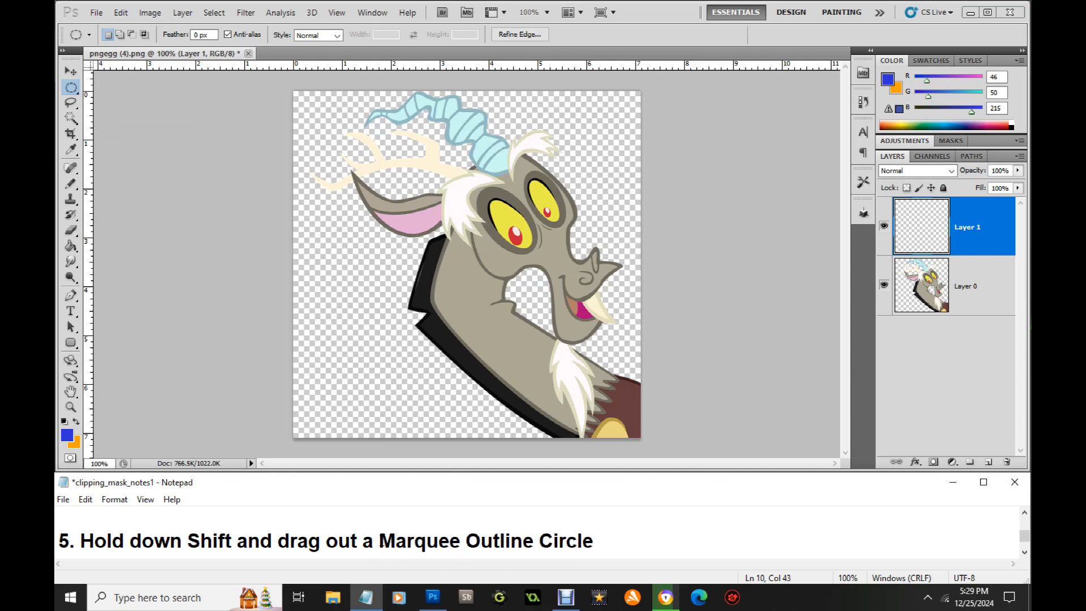
click(593, 540)
- Fill the circular selection on Layer 1 in Photoshop with the blue foreground color using the Paint Bucket, and deselect it
drag(335, 137, 630, 433)
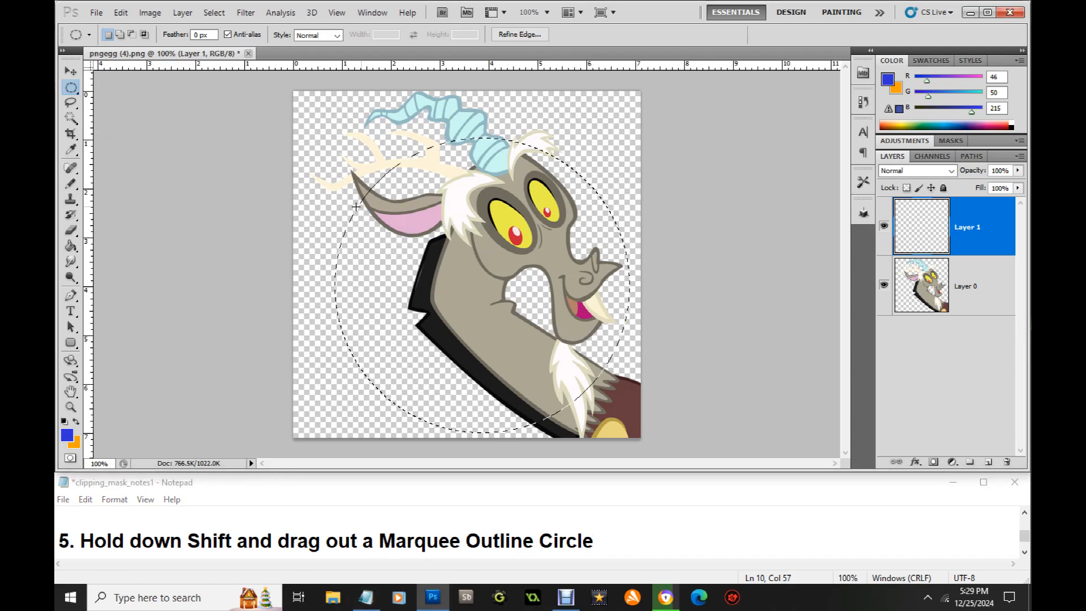
click(71, 246)
click(402, 250)
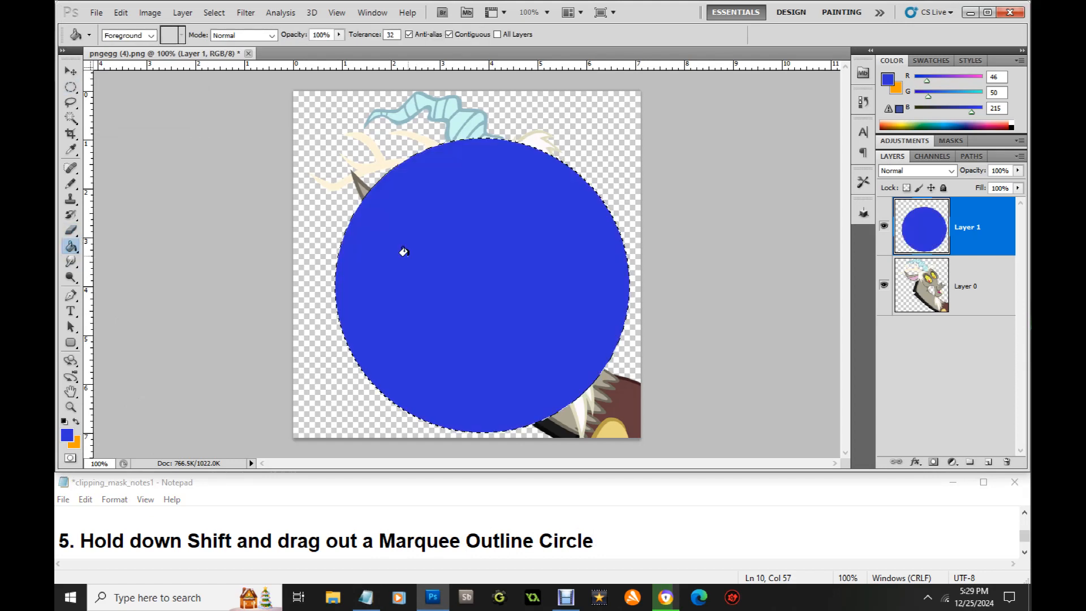
click(71, 102)
click(300, 239)
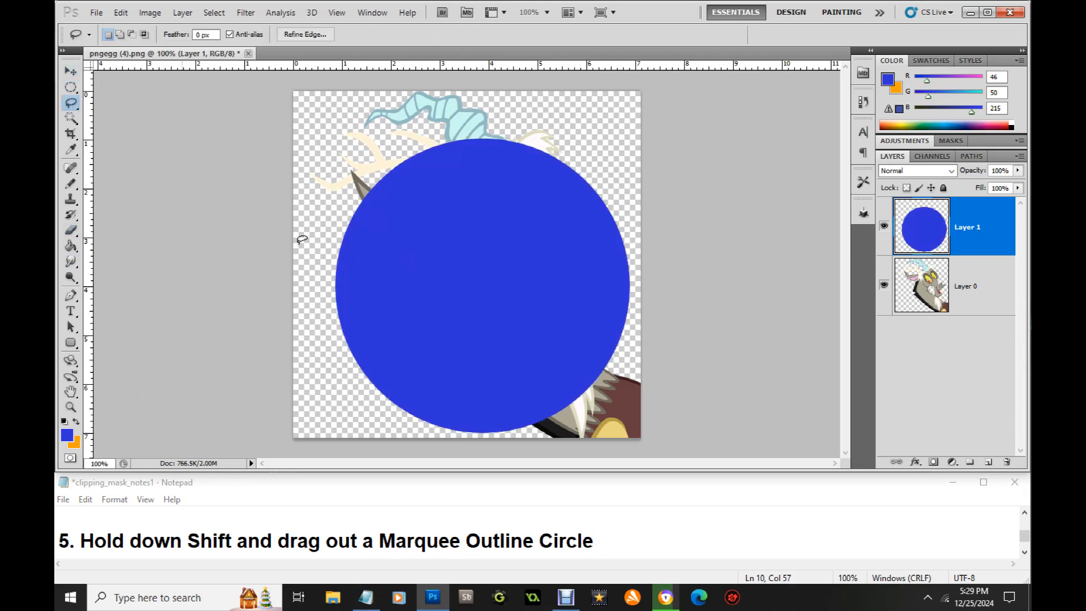
- Add the note "6. Use Paint Can to fill in the circle." in Notepad and start a seventh note after a blank line
click(592, 539)
key(Return)
key(Return)
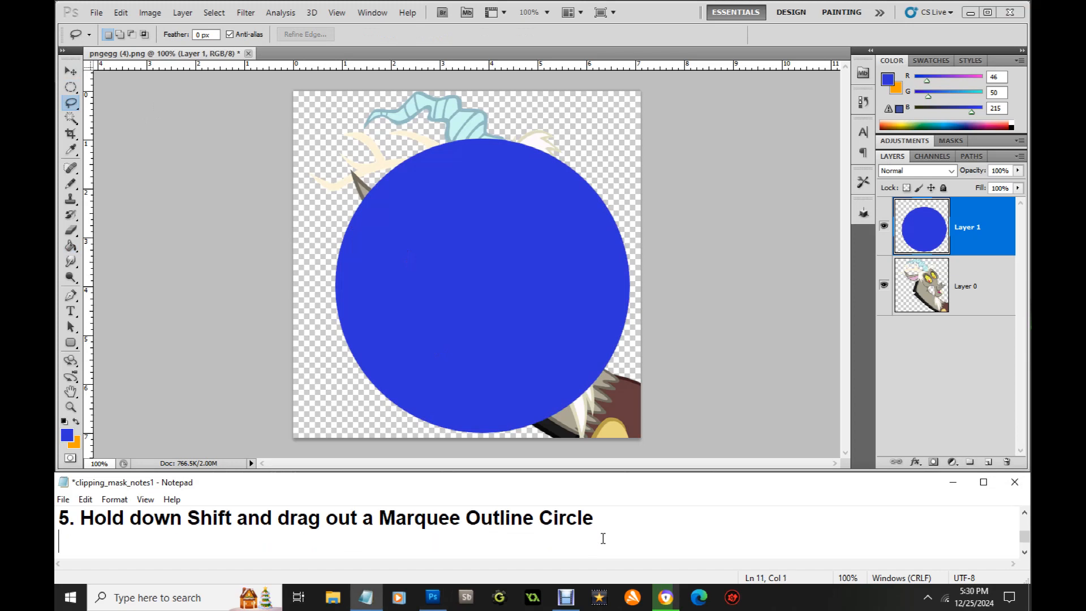
text(6. )
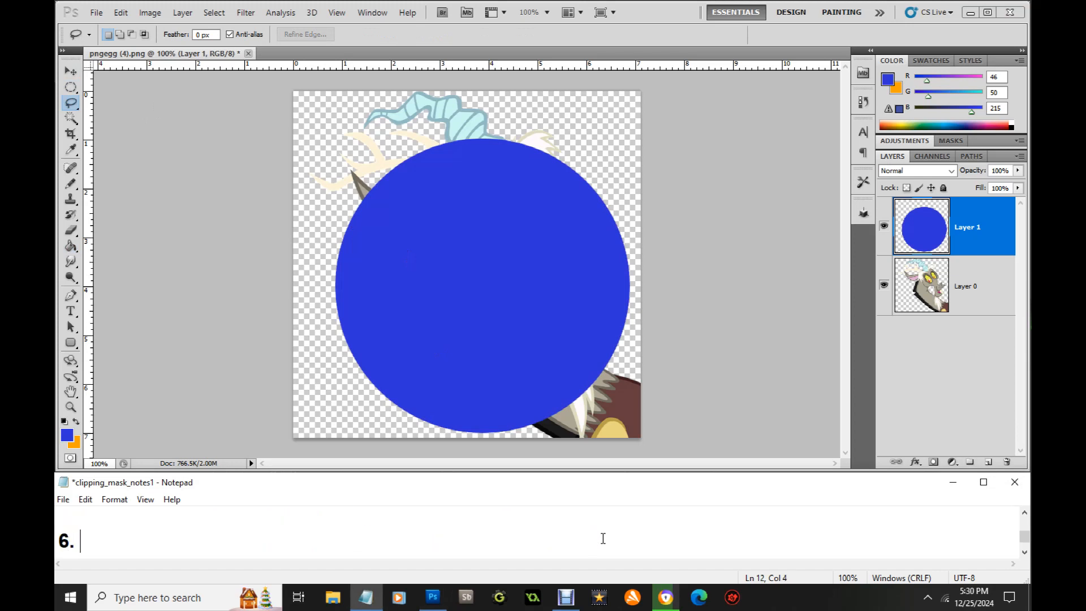
text(Use Pa)
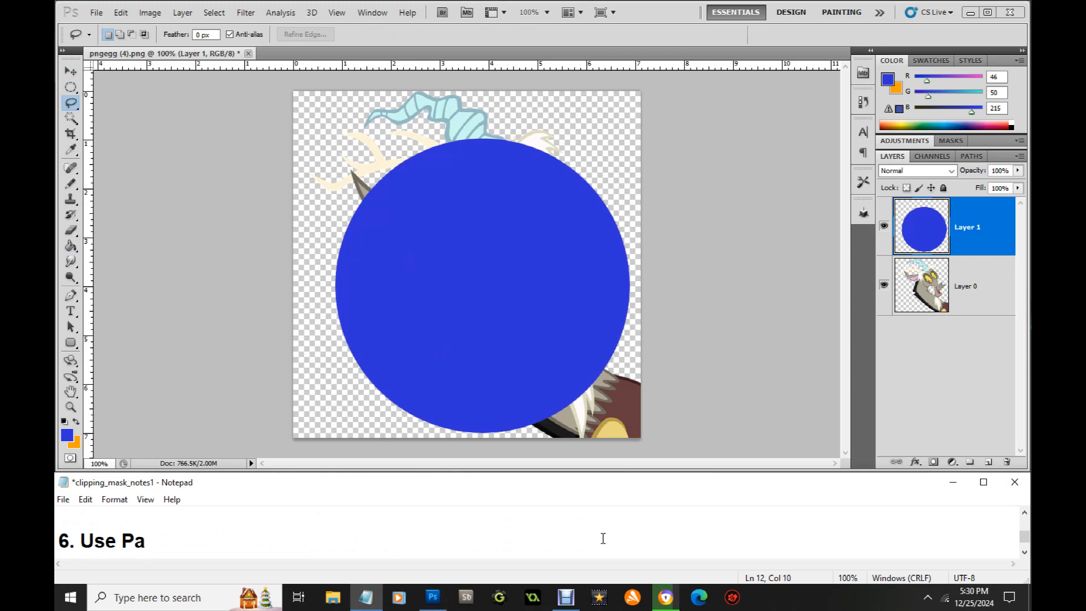
text(int Can )
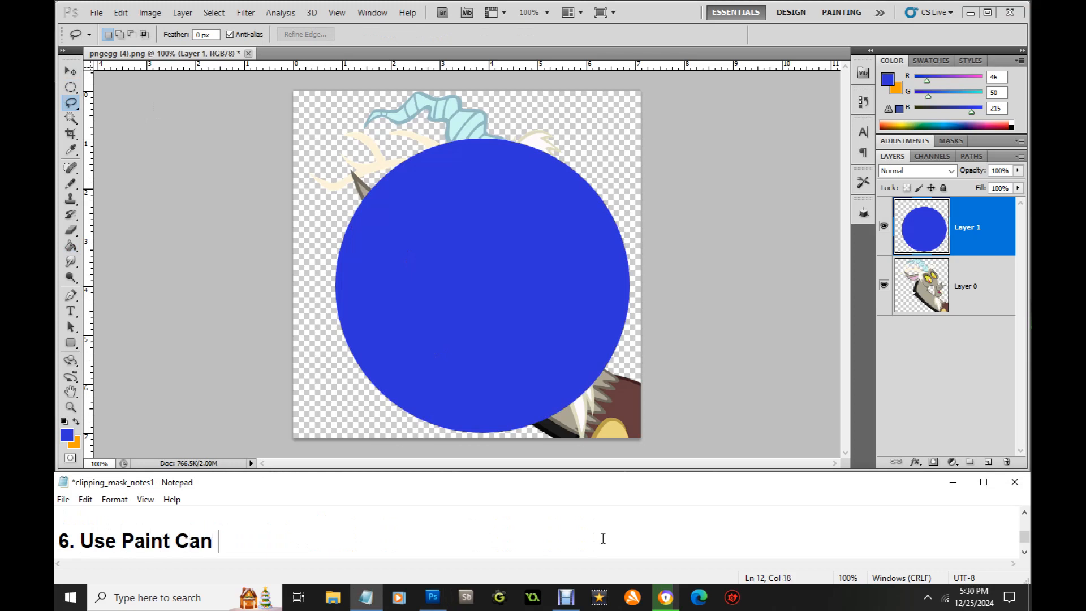
text(to fill in the cir)
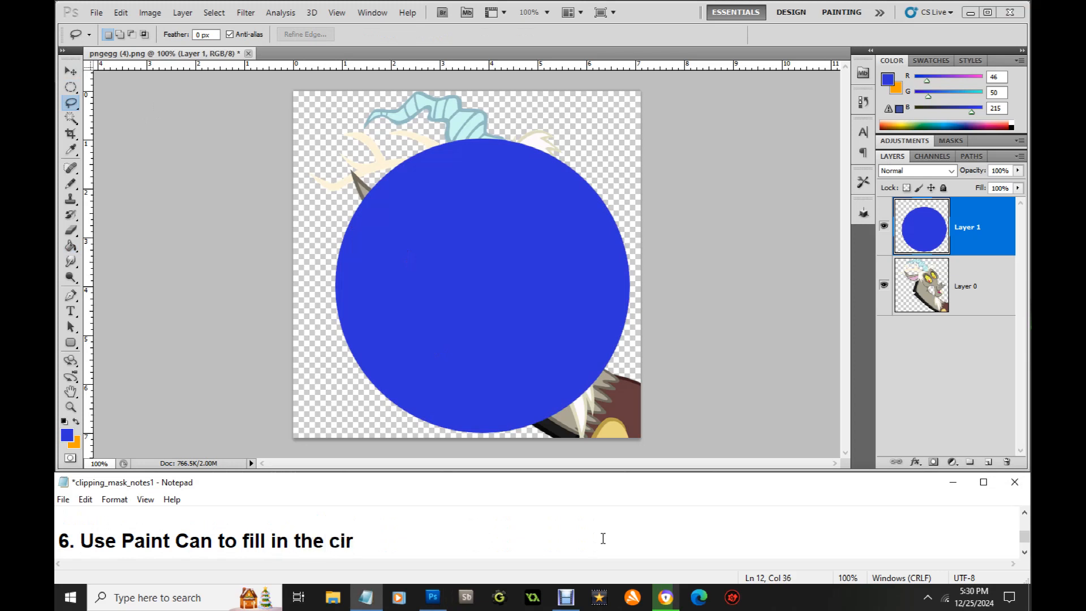
text(cle.)
key(Return)
key(Return)
text(7.)
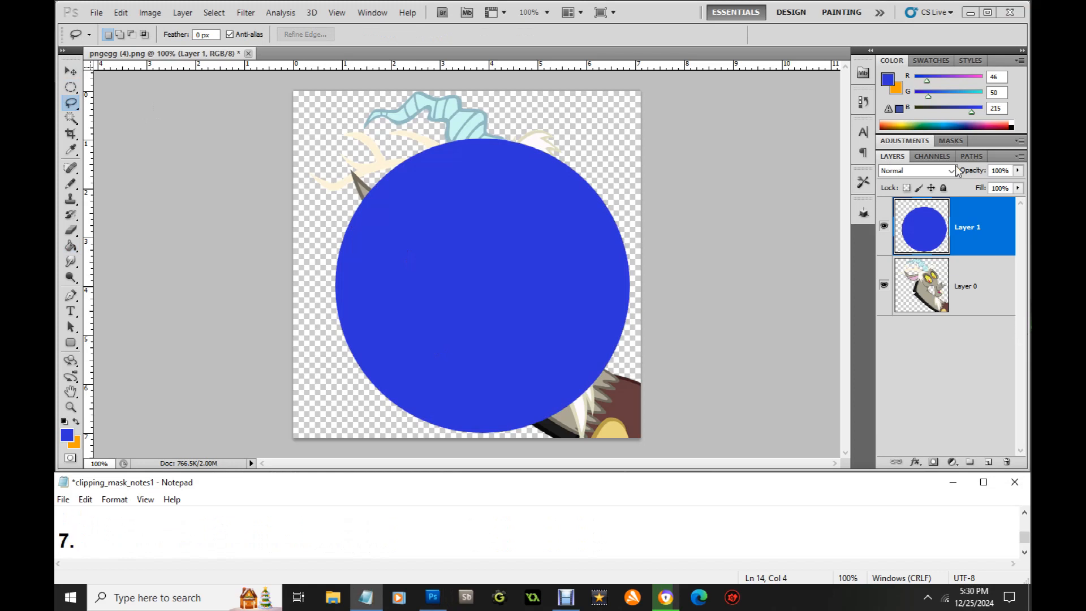
- Create a clipping mask from Layer 1 onto Layer 0 in Photoshop and return to the seventh note in Notepad
click(970, 216)
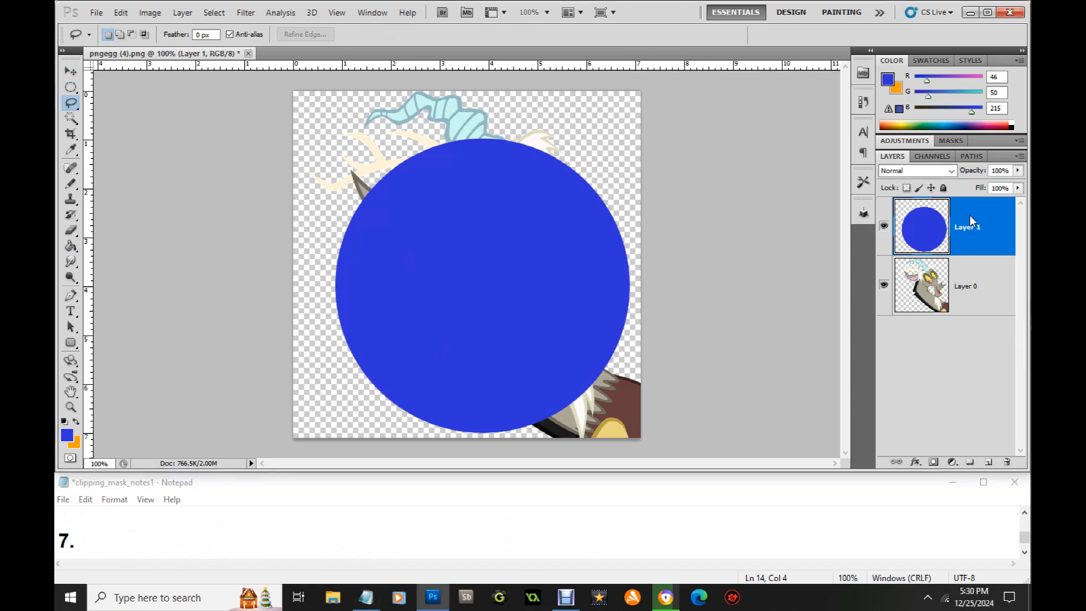
right_click(969, 216)
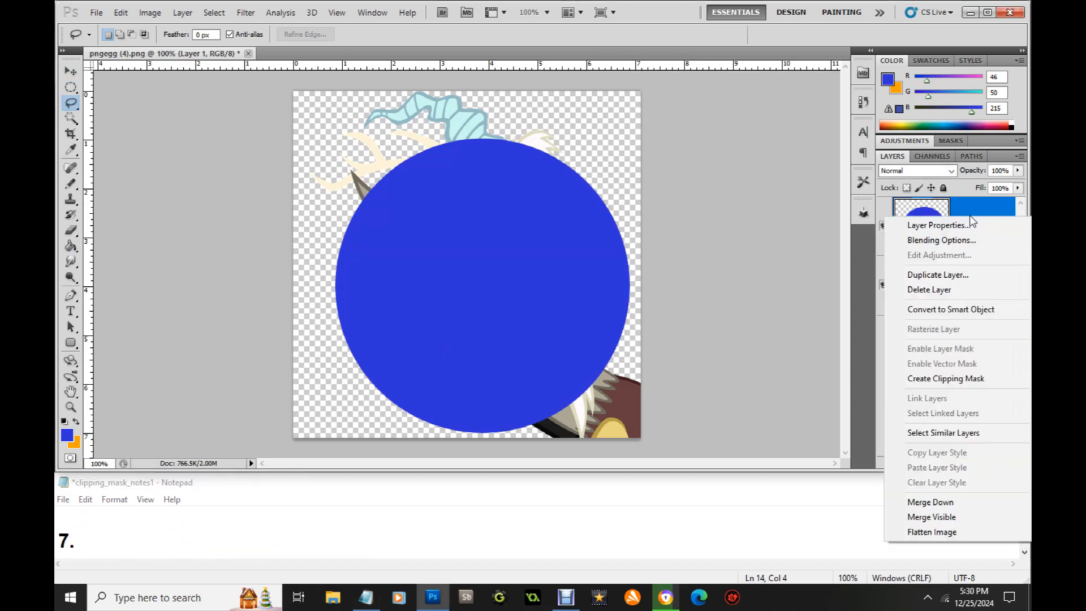
click(965, 378)
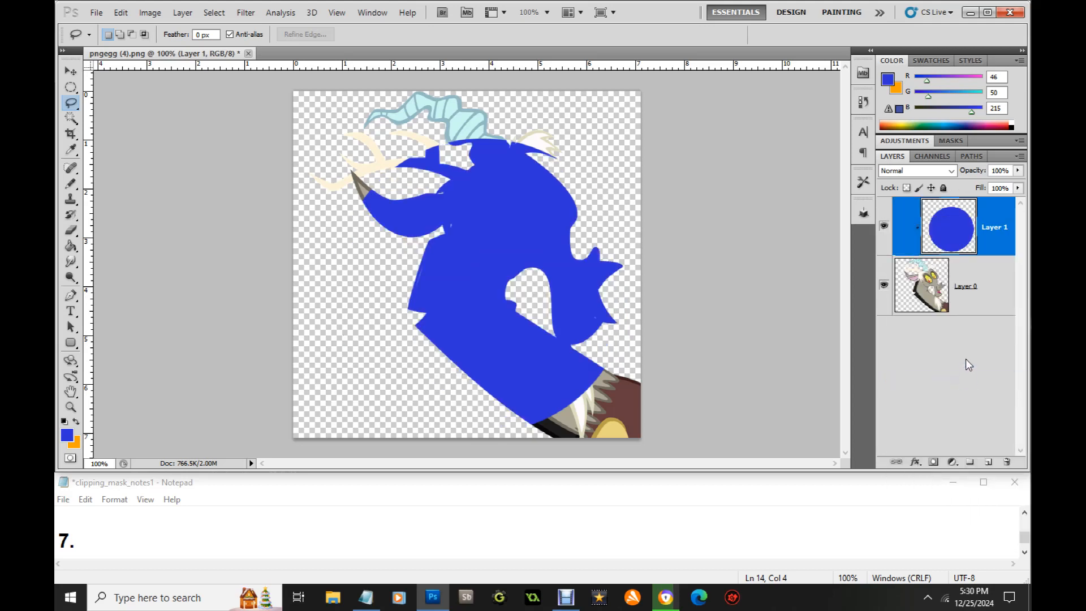
click(121, 535)
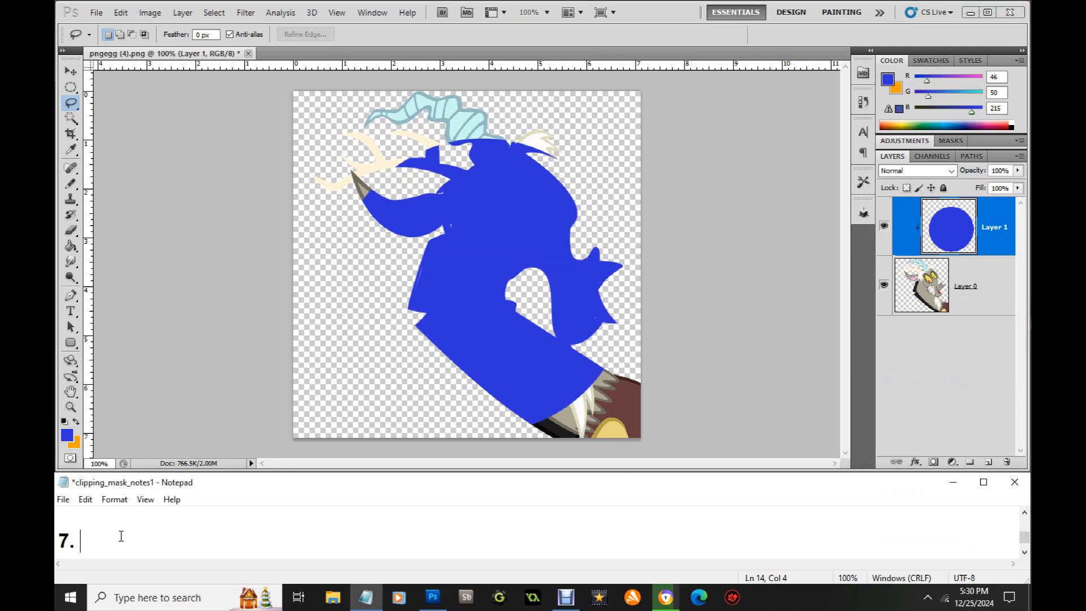
- Write "Right Click on Layer, go to Clipping Mask" as the text of the seventh note in Notepad
text(Right Click)
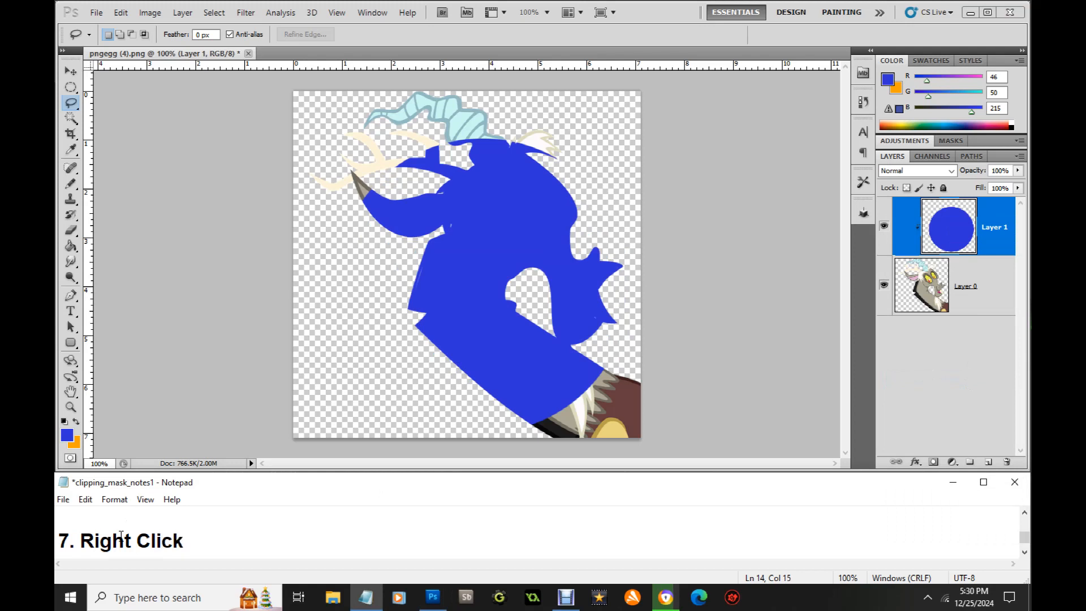
text( on Layer)
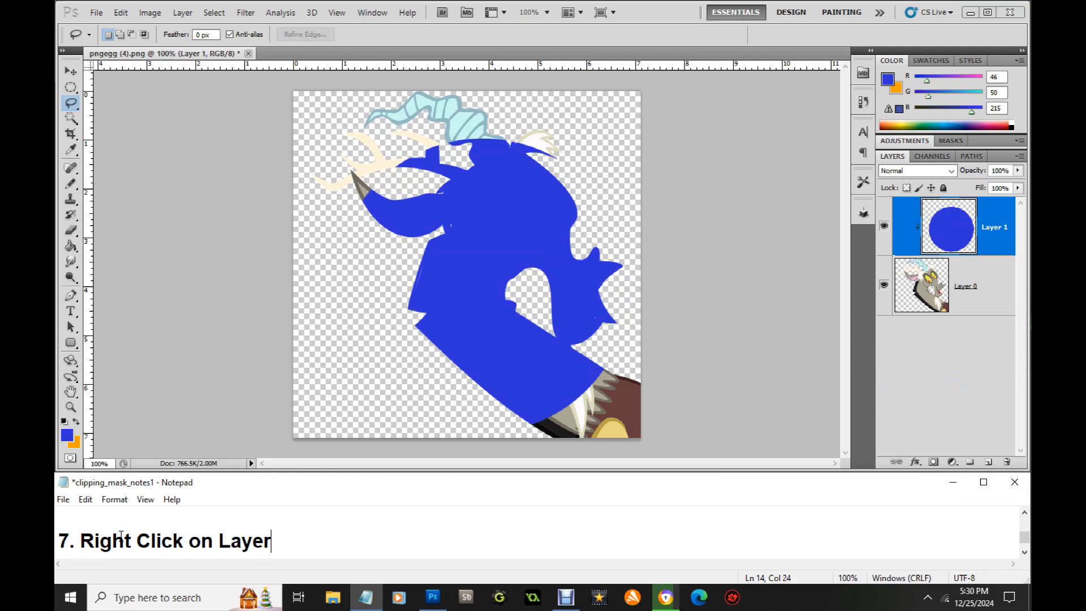
text(, go to C)
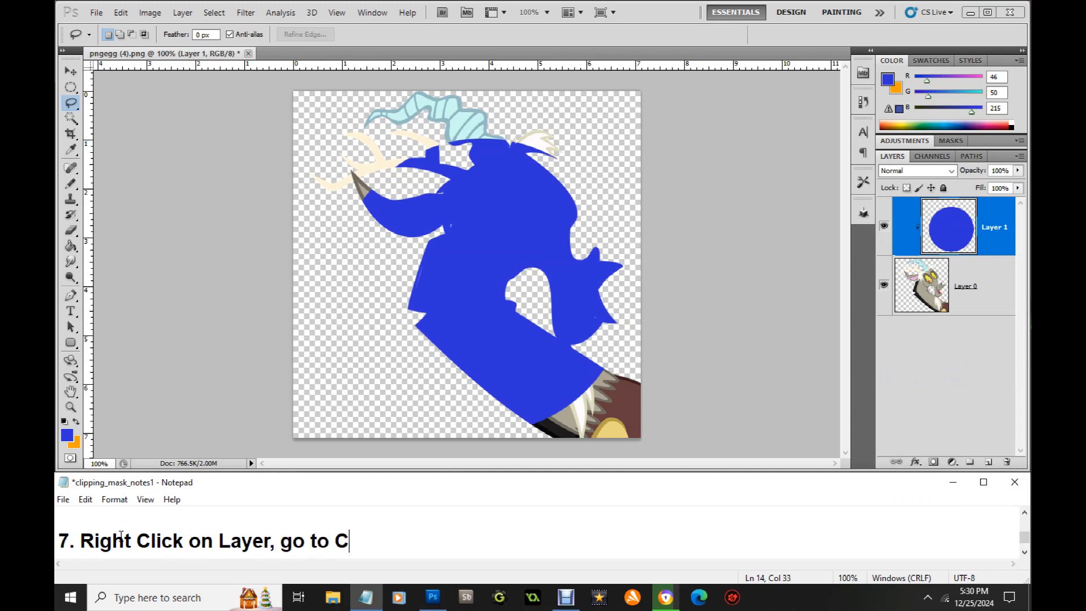
text(lipping Ma)
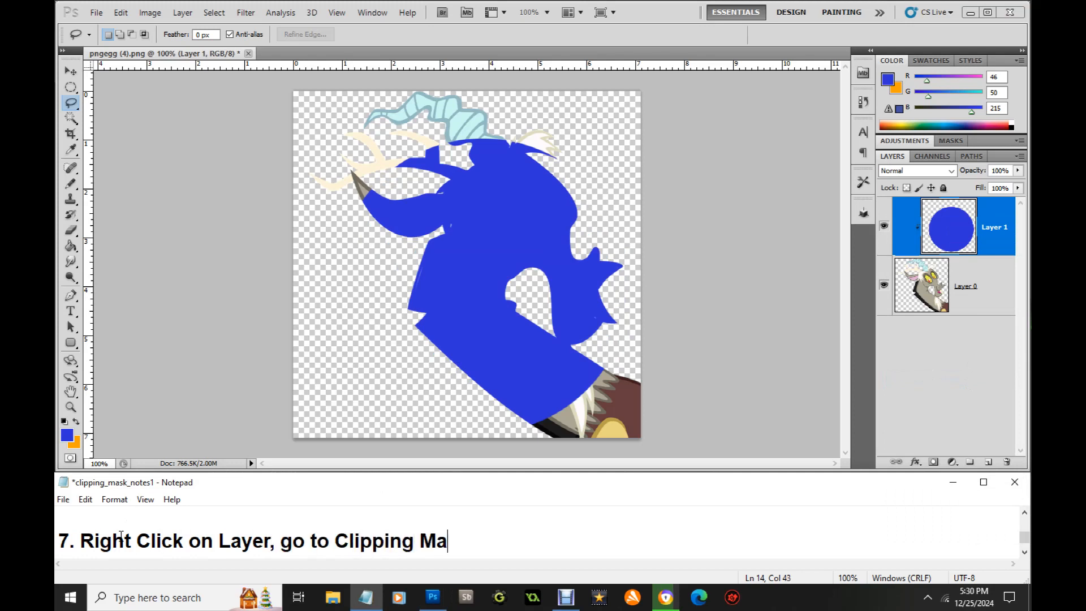
text(sk)
click(991, 243)
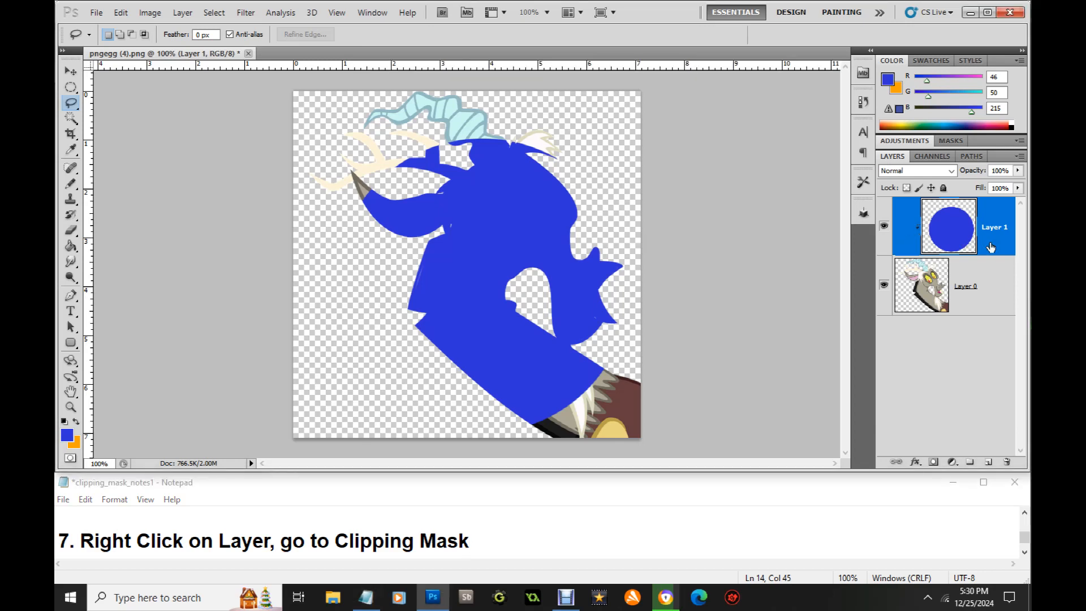
- Extend the seventh note in Notepad with ", but I did this backwards, I want the image of dinosaur to be in the circle."
click(484, 541)
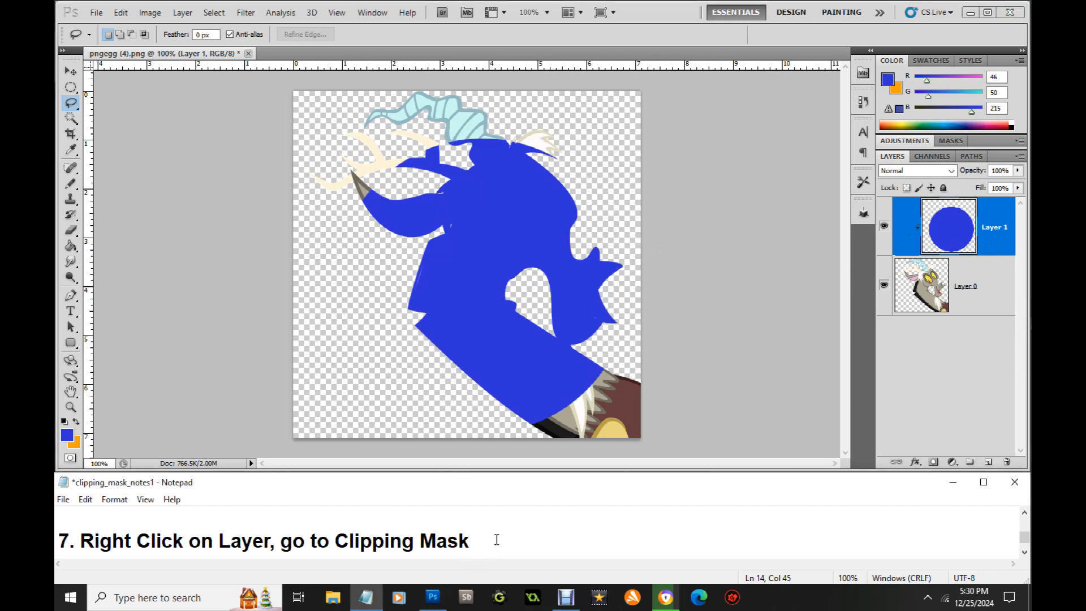
text(, but I did this back)
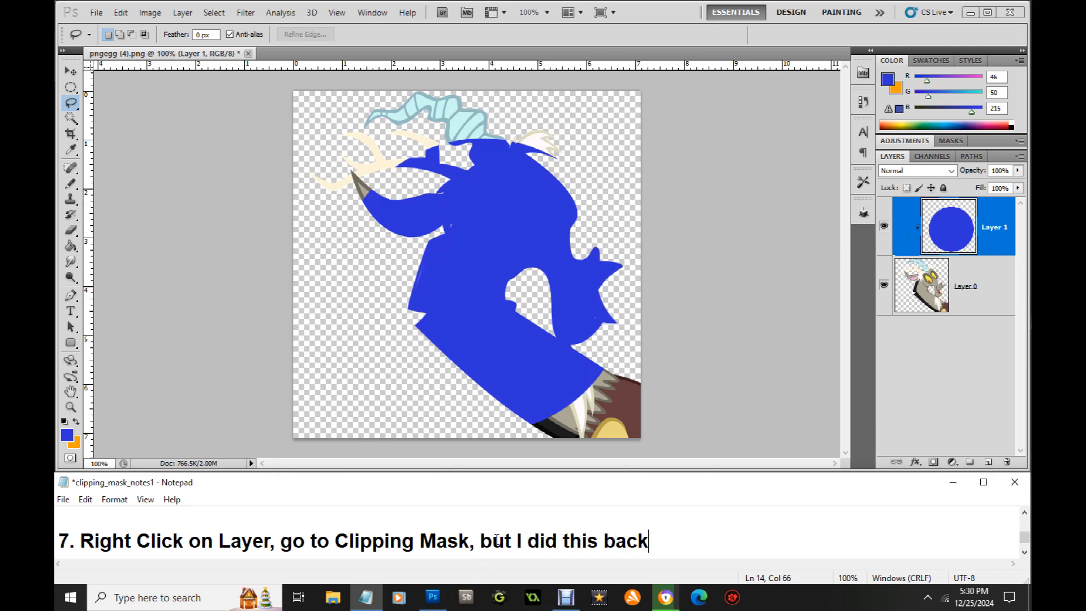
text(wards)
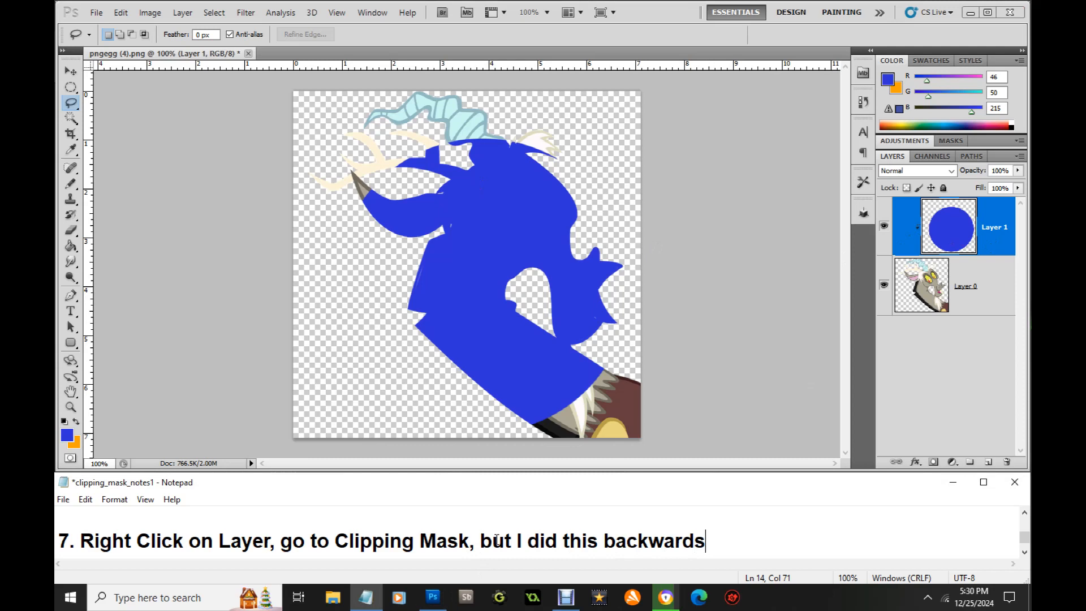
text(, I want the)
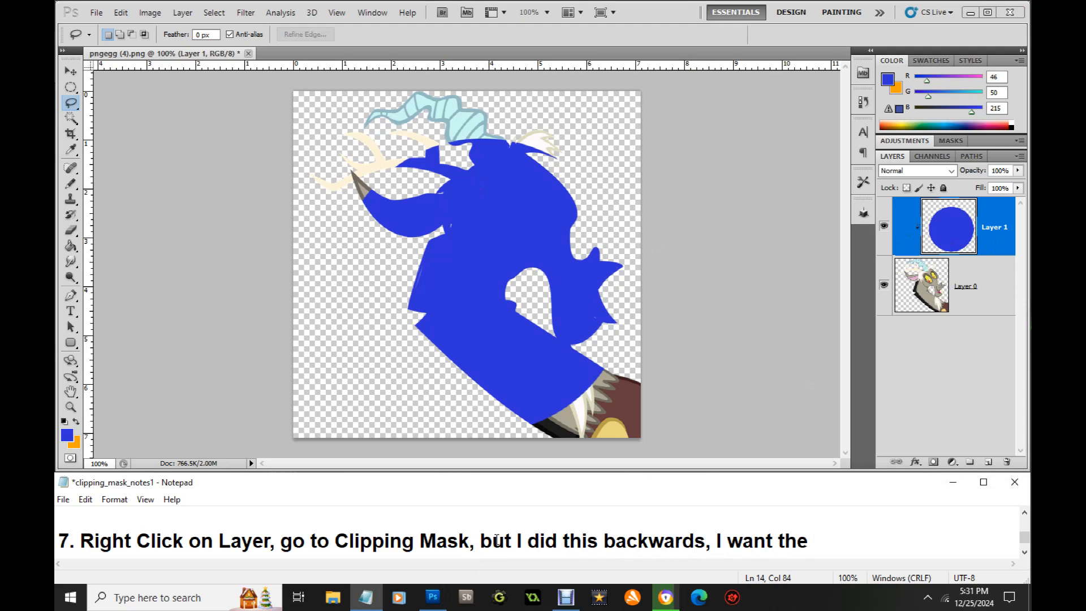
text( image)
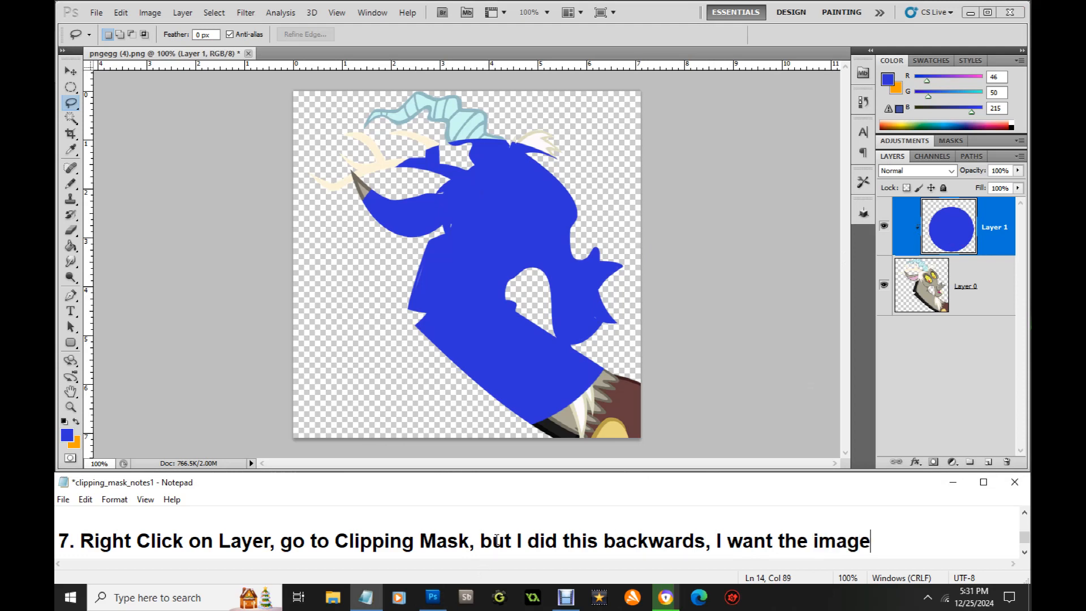
text( of )
text(dan)
key(BackSpace)
key(BackSpace)
text(inosaur)
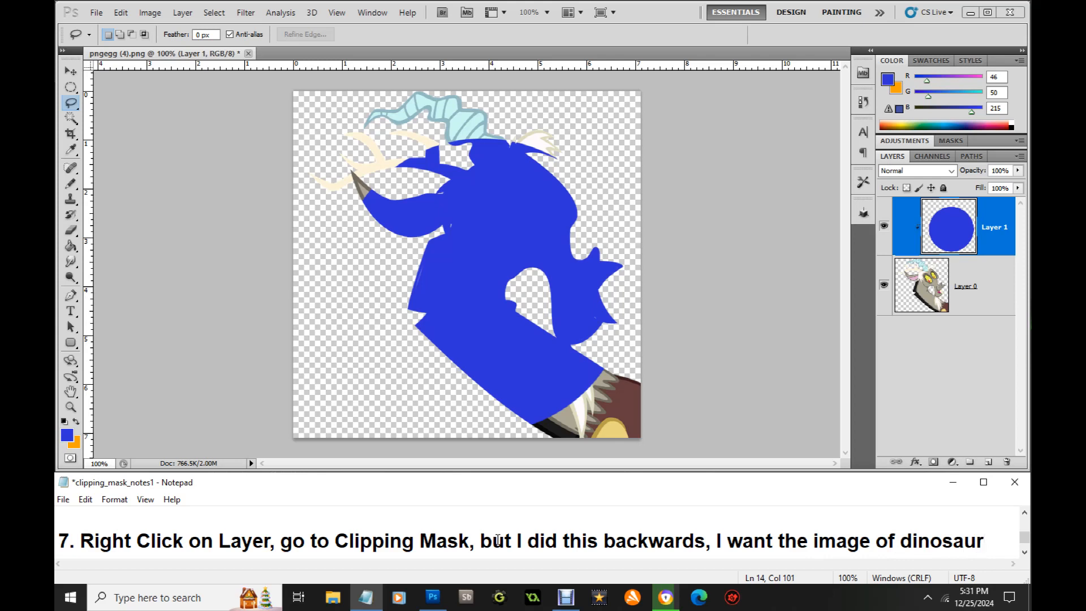
text( to be in )
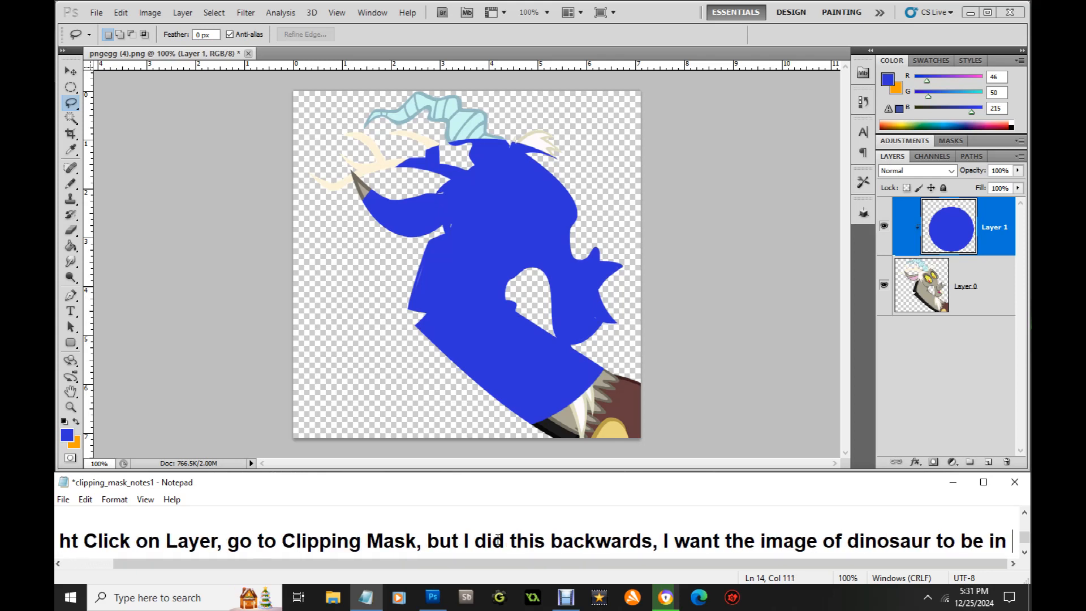
text(the cirl)
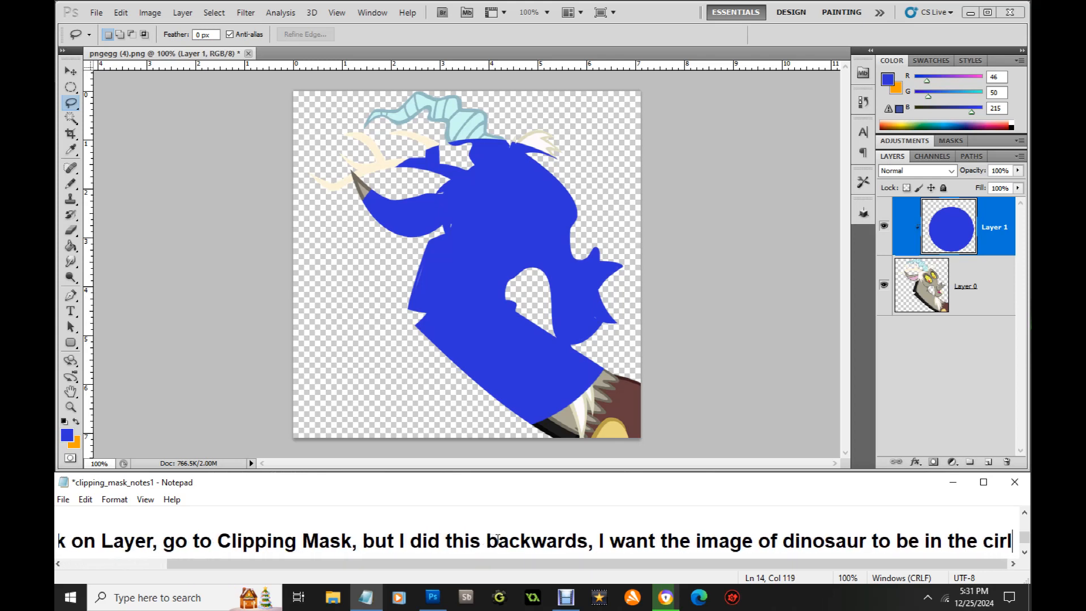
key(BackSpace)
text(cle)
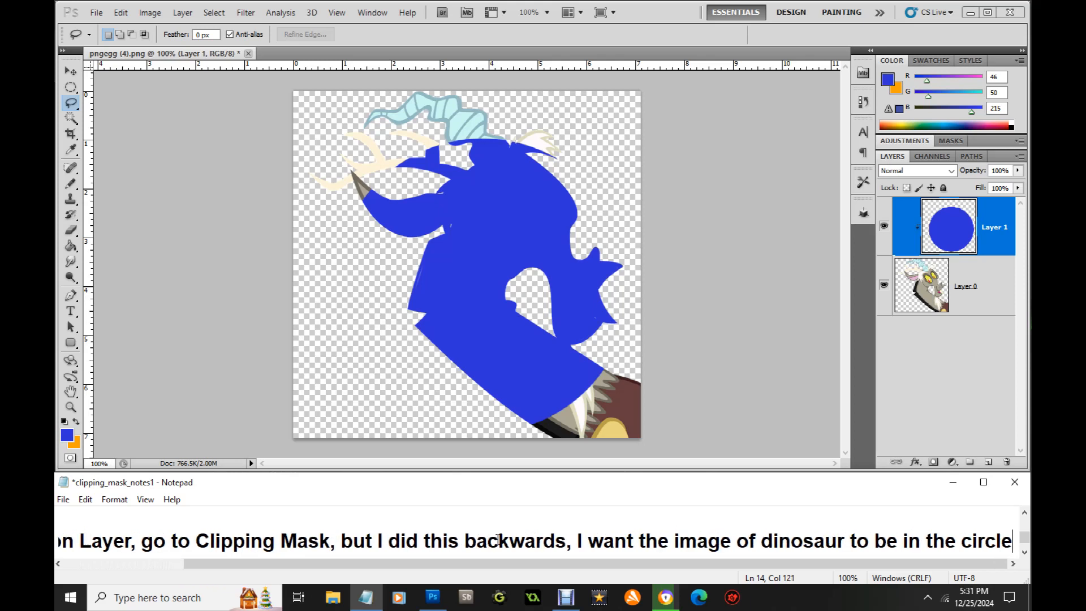
text(.)
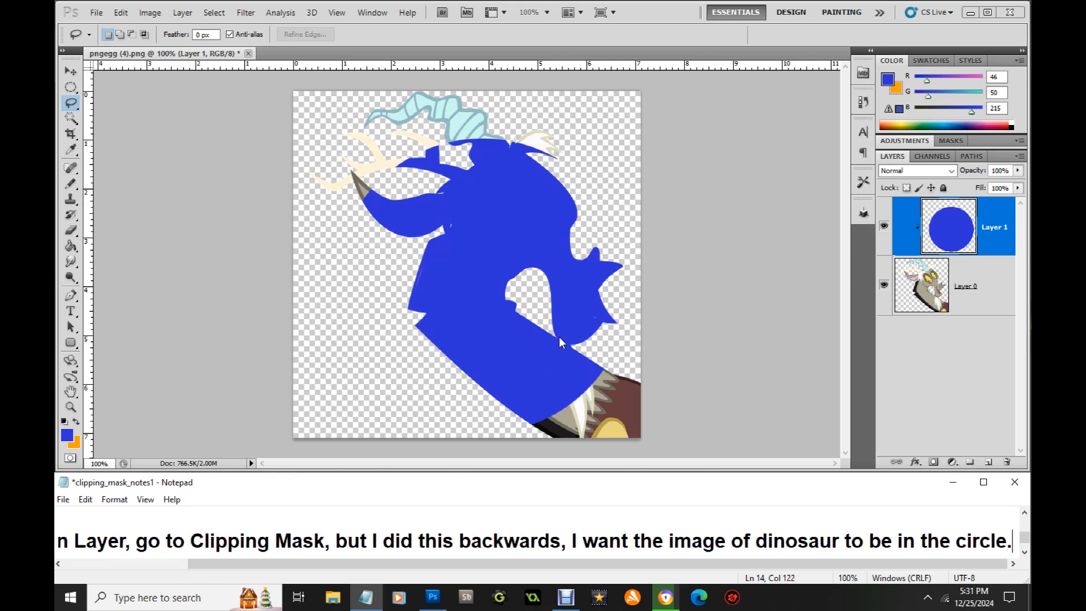
- Release the clipping mask from Layer 1 in Photoshop and return to the end of the seventh note in Notepad
right_click(995, 243)
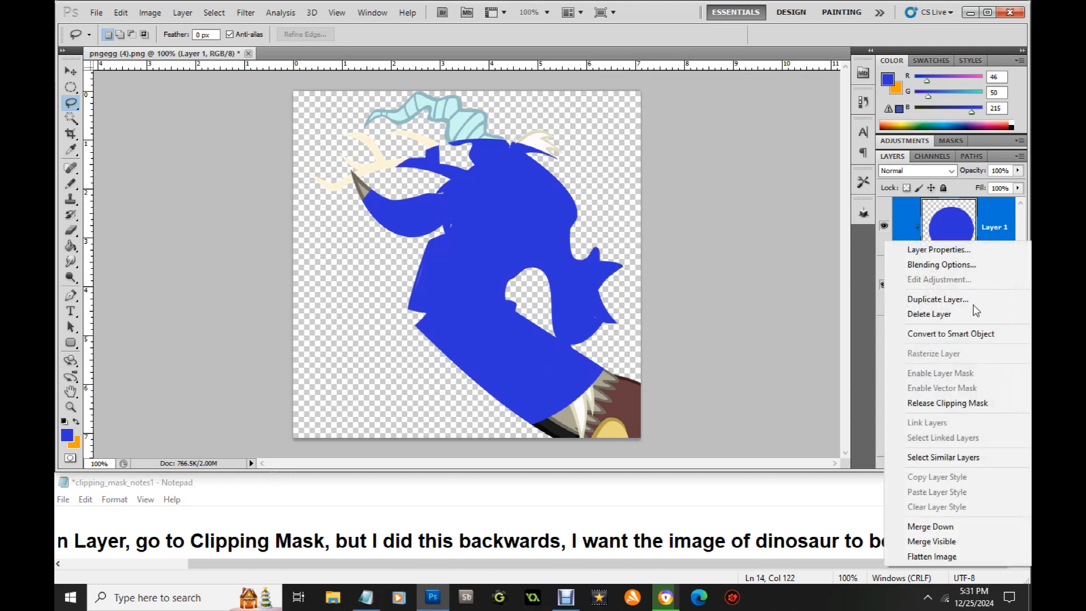
click(936, 405)
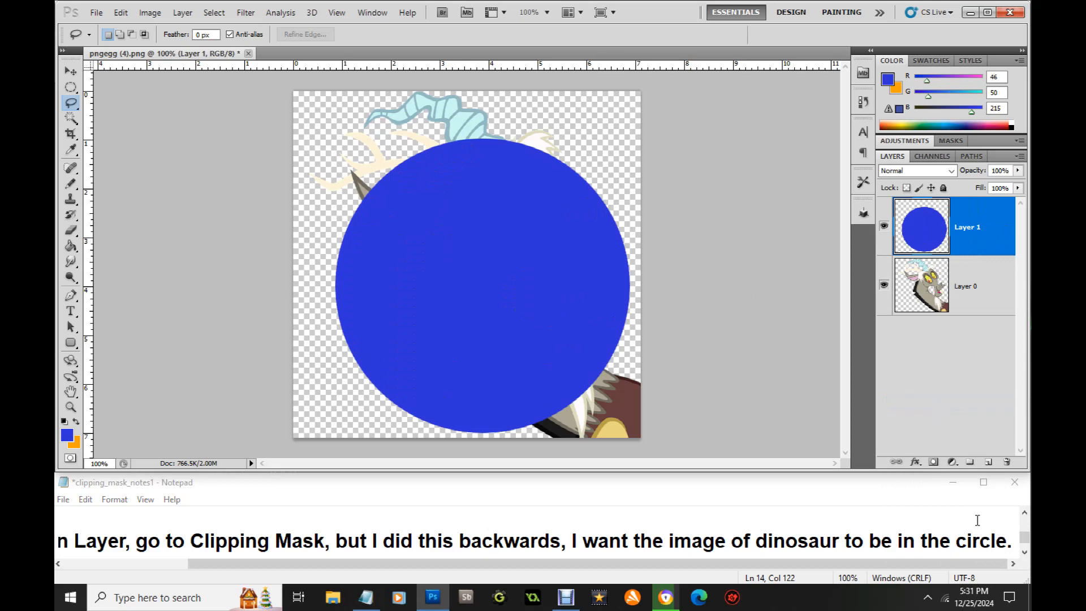
click(1012, 541)
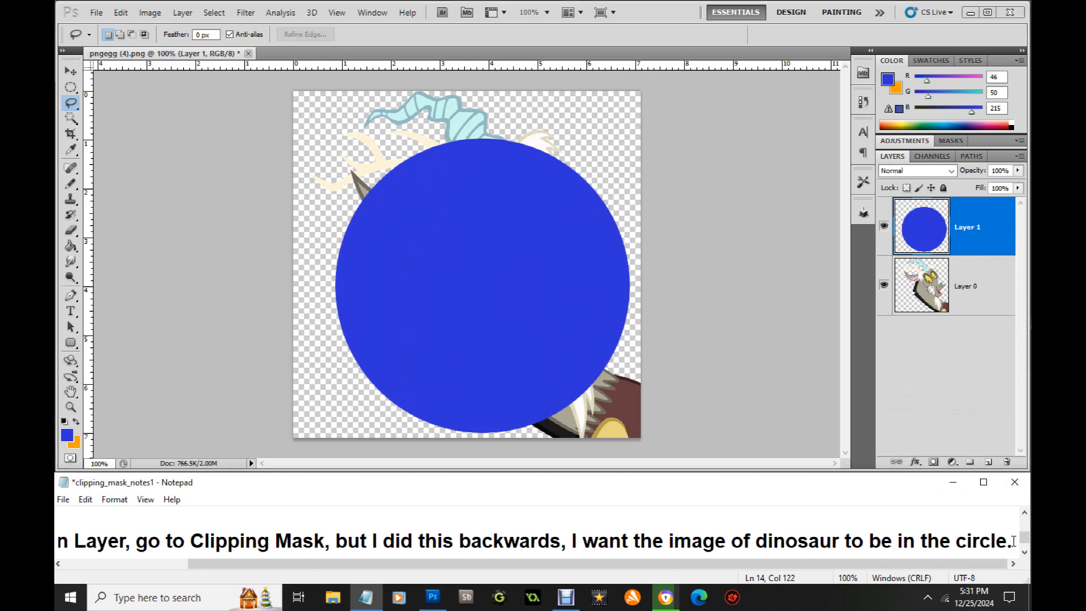
- Continue the seventh note after "circle" with ", Release Clipping Mask, after right clicking in layer" and start an eighth note after a blank line
text(Re)
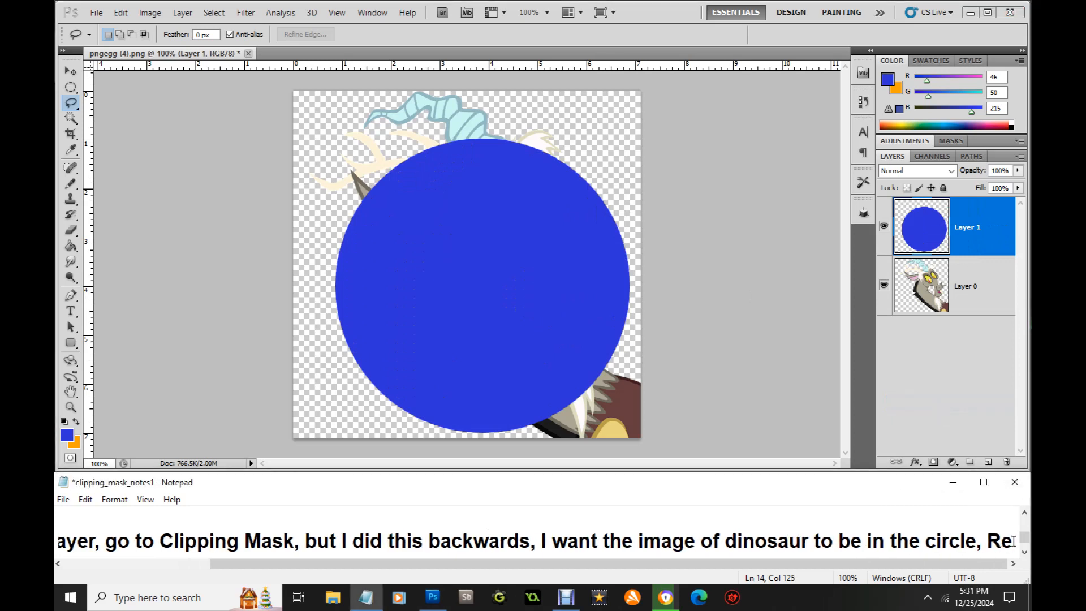
text(lease )
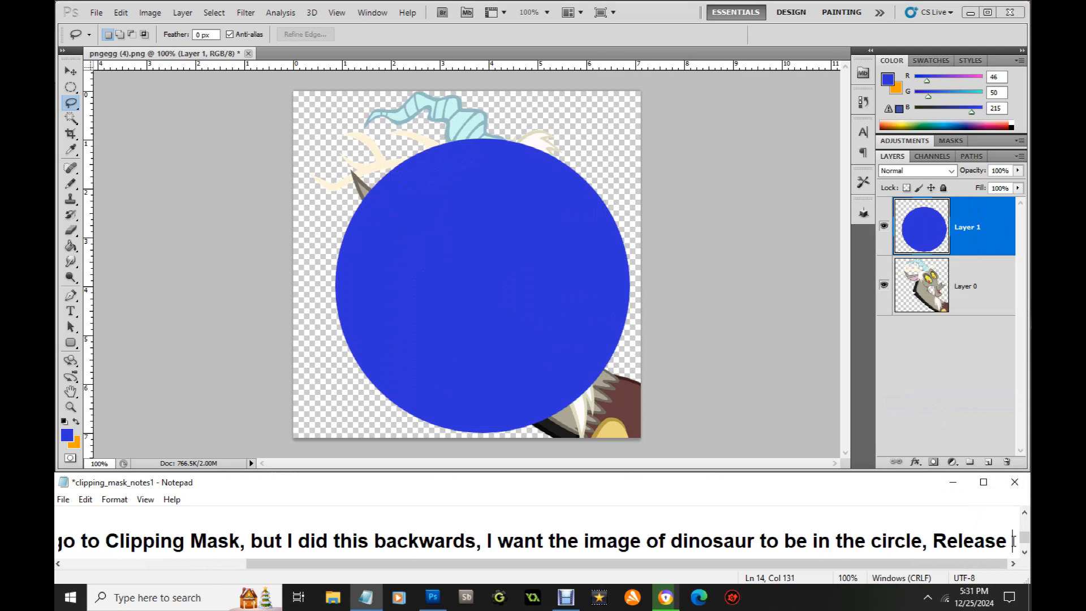
text(Clipping )
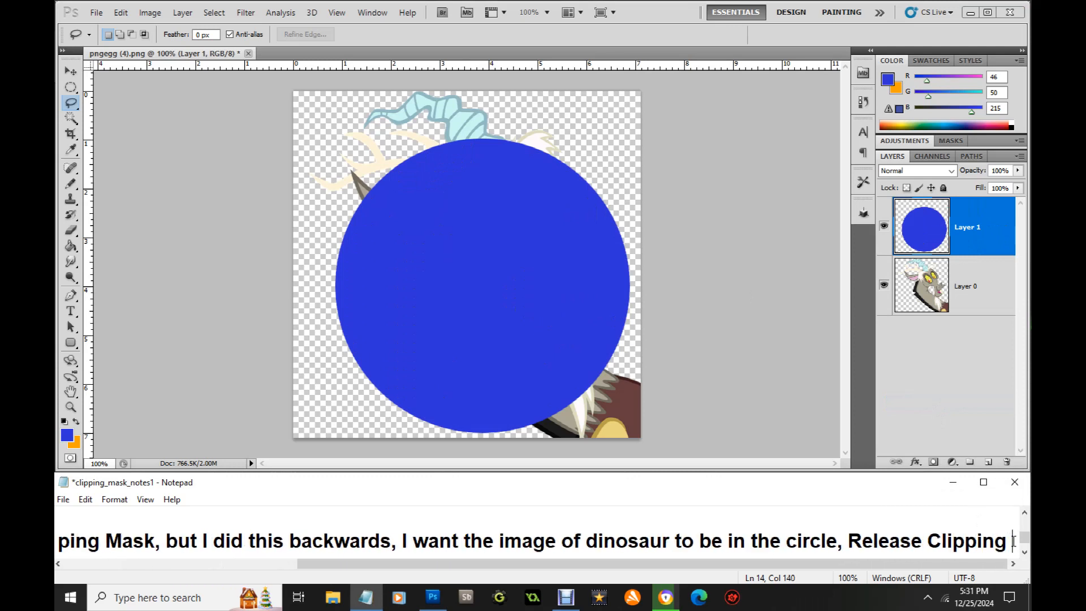
text(Mask)
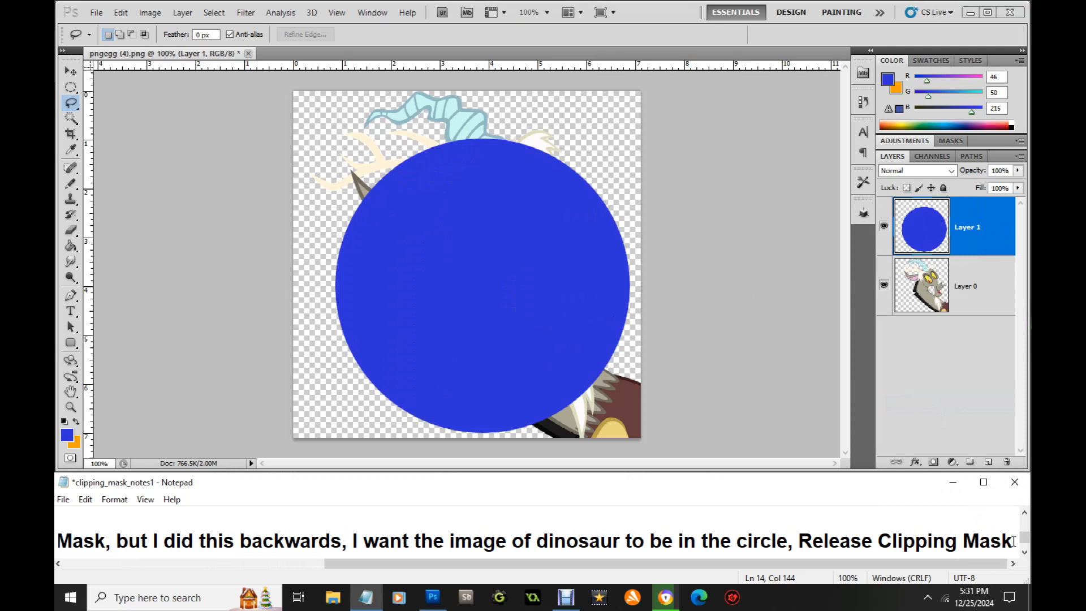
text(, after r)
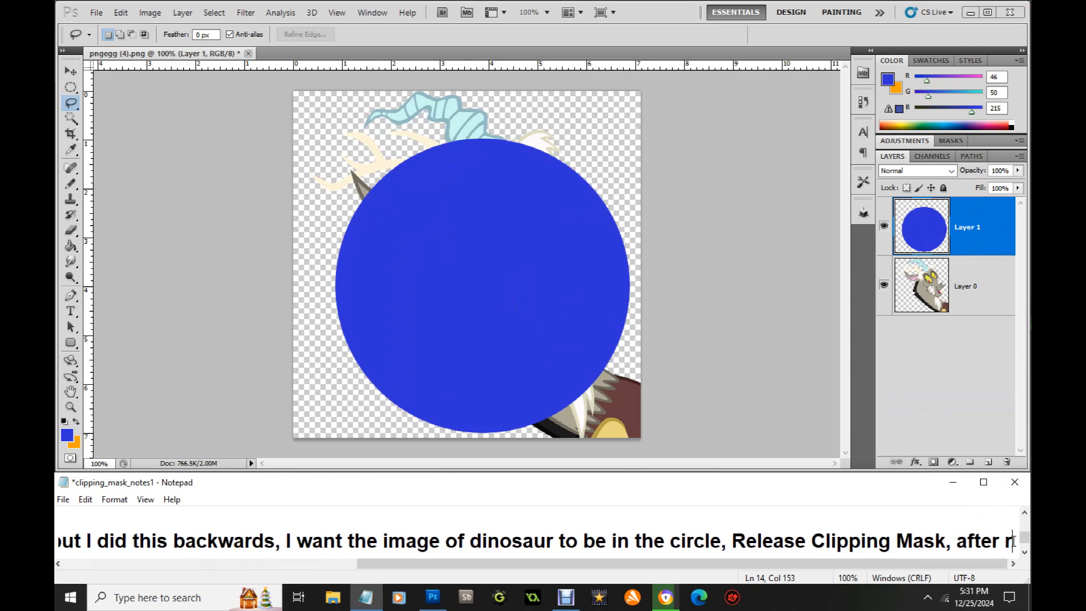
text(ight clic)
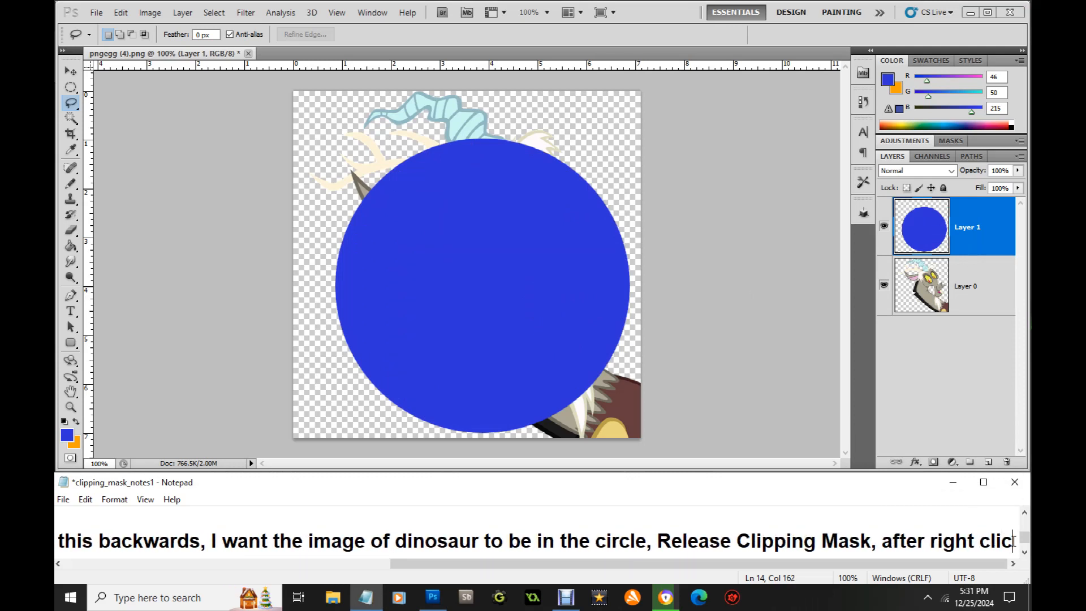
text(king in layer).)
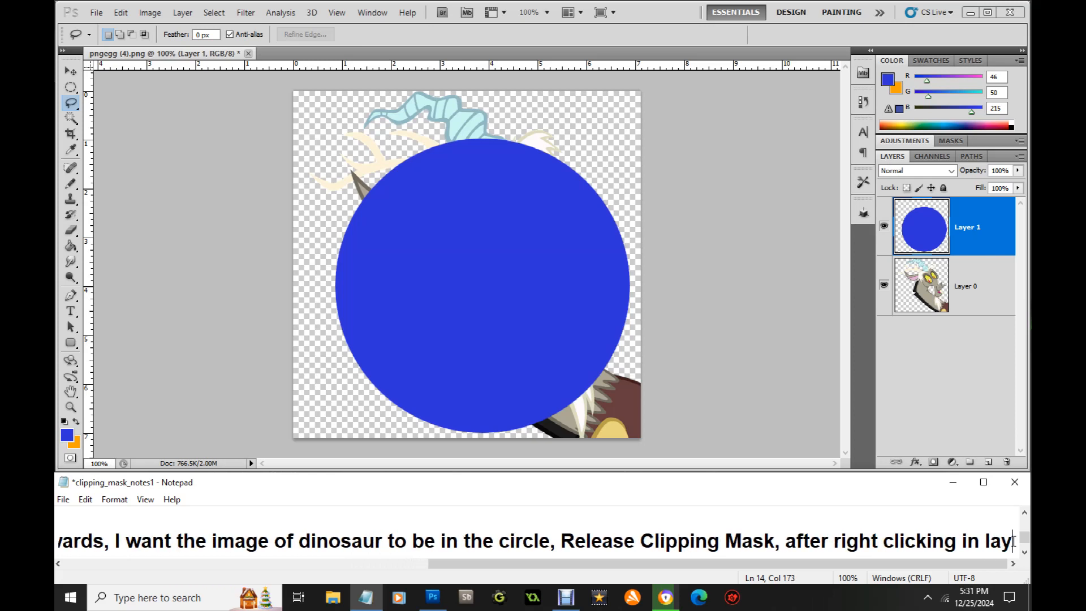
key(Return)
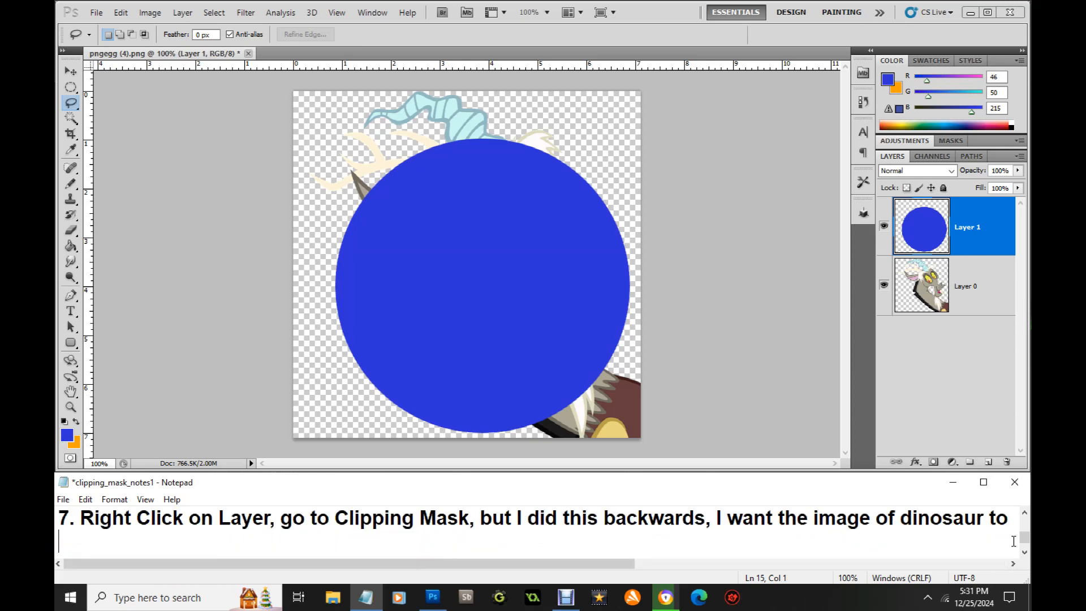
key(Return)
text(8.)
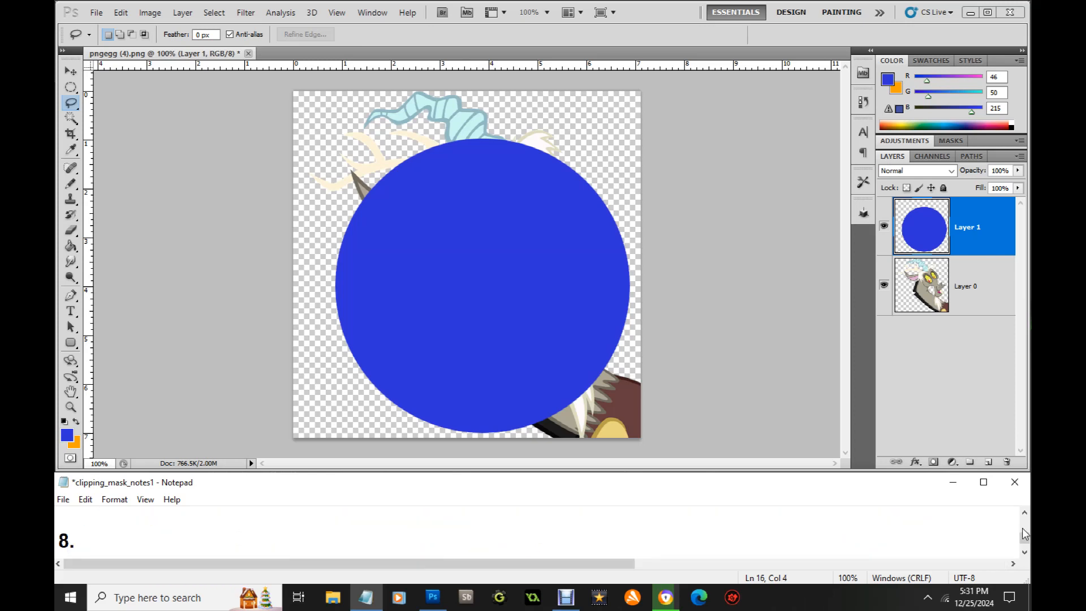
- Move Layer 0 above Layer 1 in Photoshop and write "You want the image on top" as the eighth note in Notepad
click(816, 229)
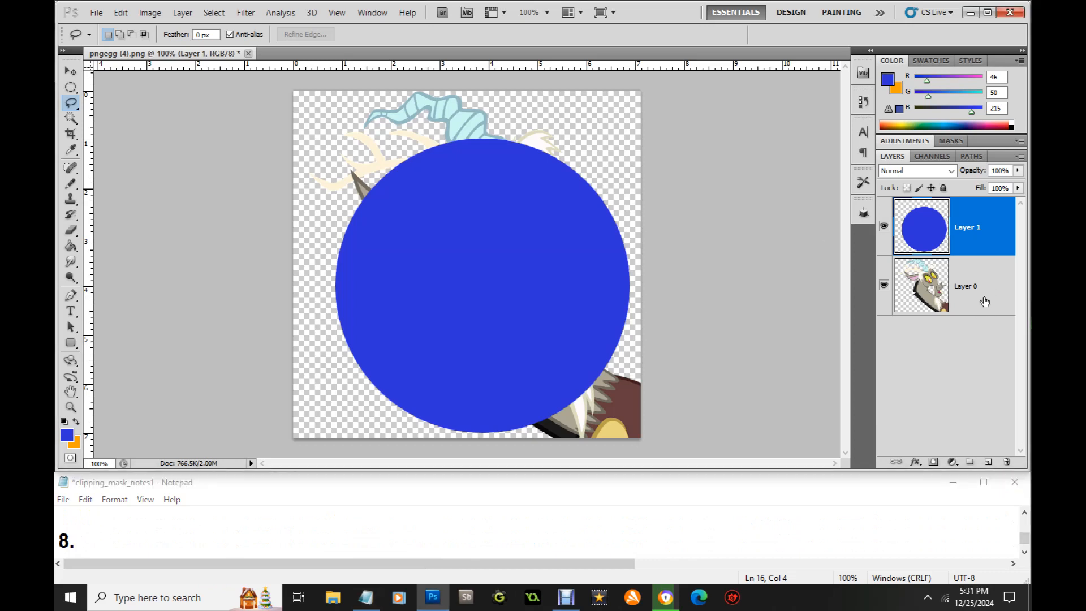
drag(985, 301, 976, 209)
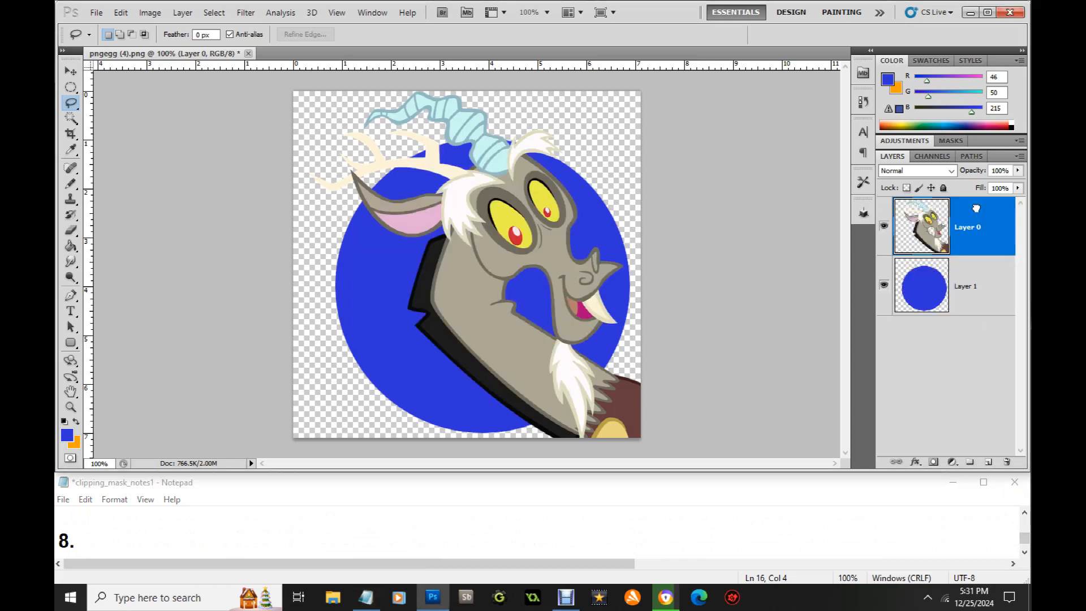
click(107, 532)
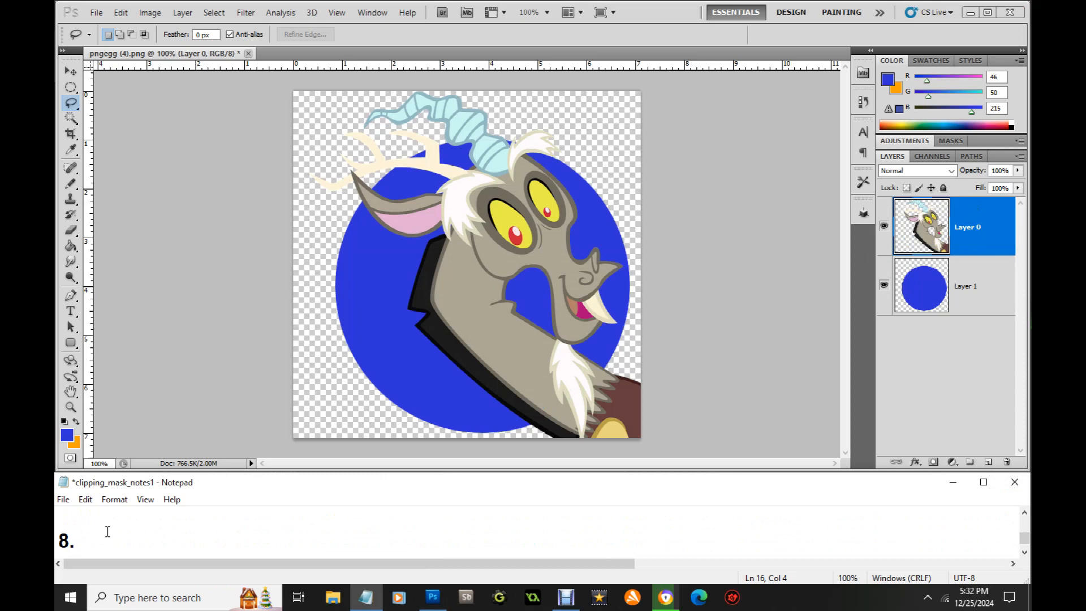
text(You want the )
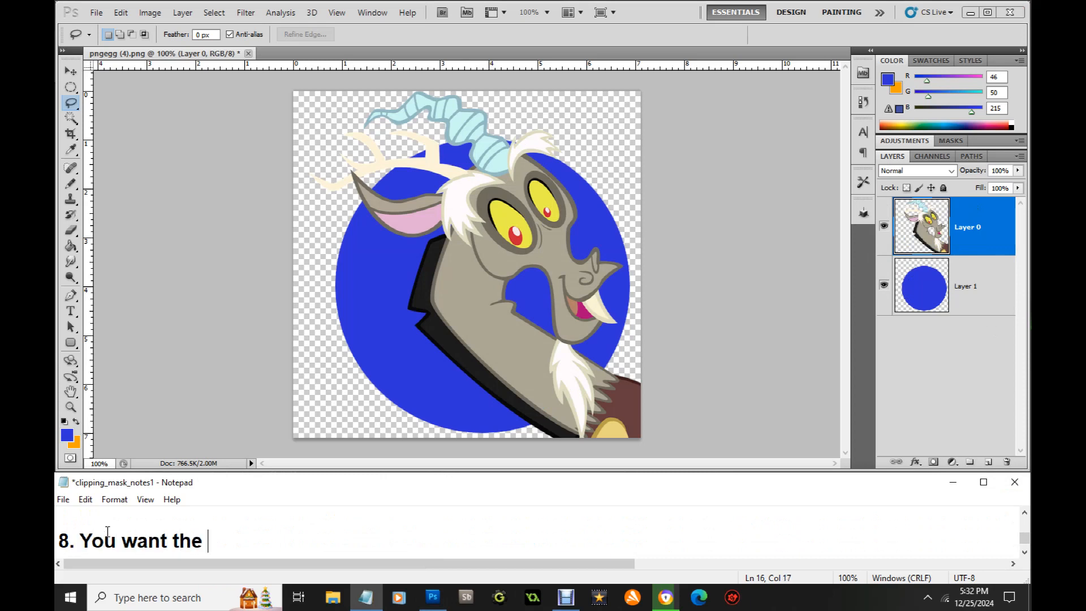
text(image on top)
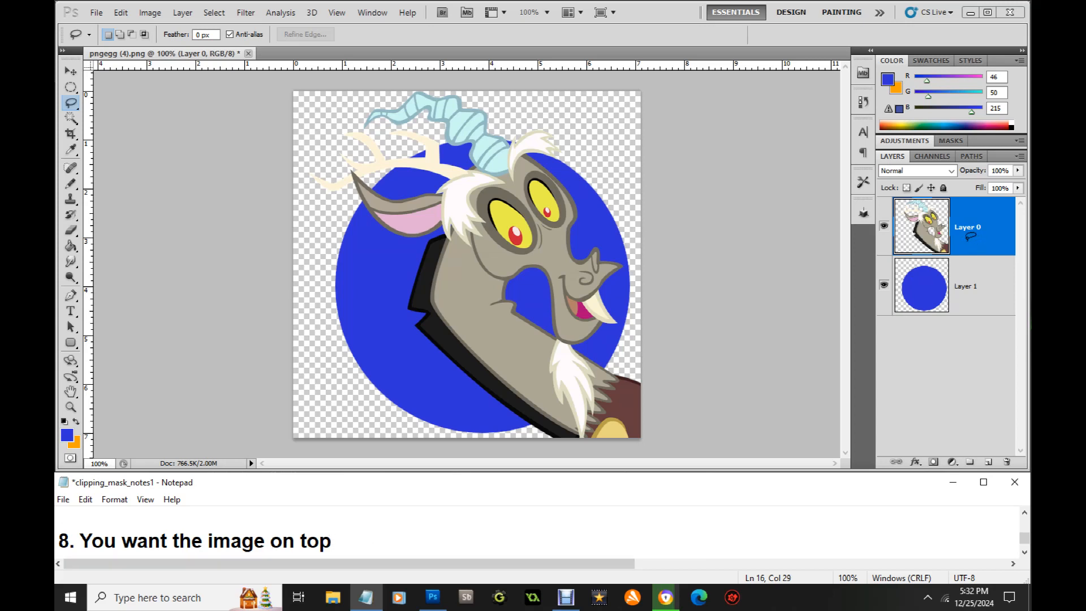
- Switch to the Move tool in Photoshop and create a clipping mask from Layer 0 onto the circle on Layer 1
click(71, 71)
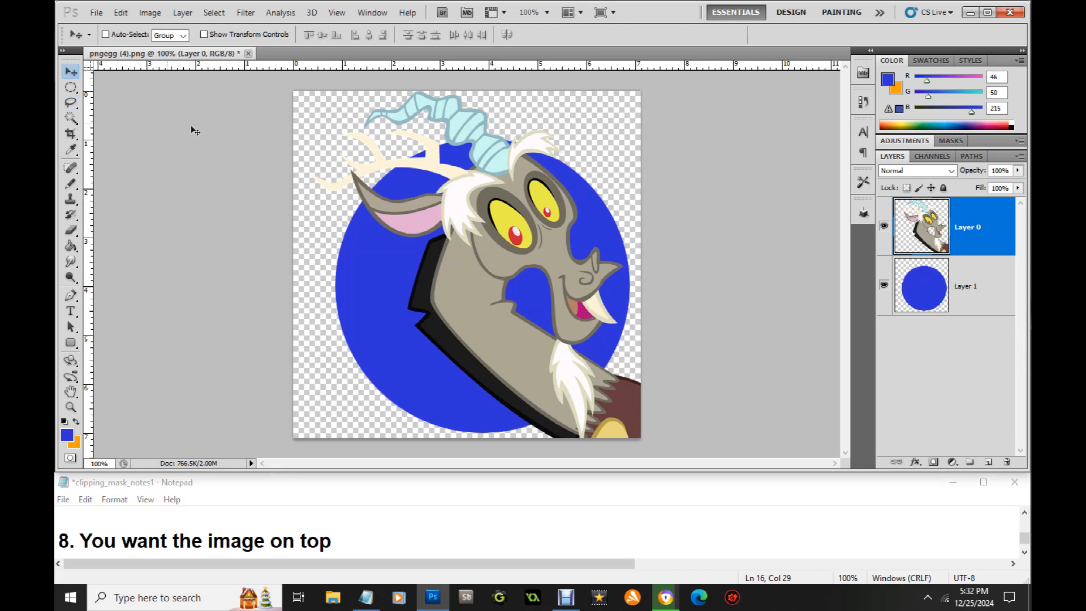
right_click(971, 222)
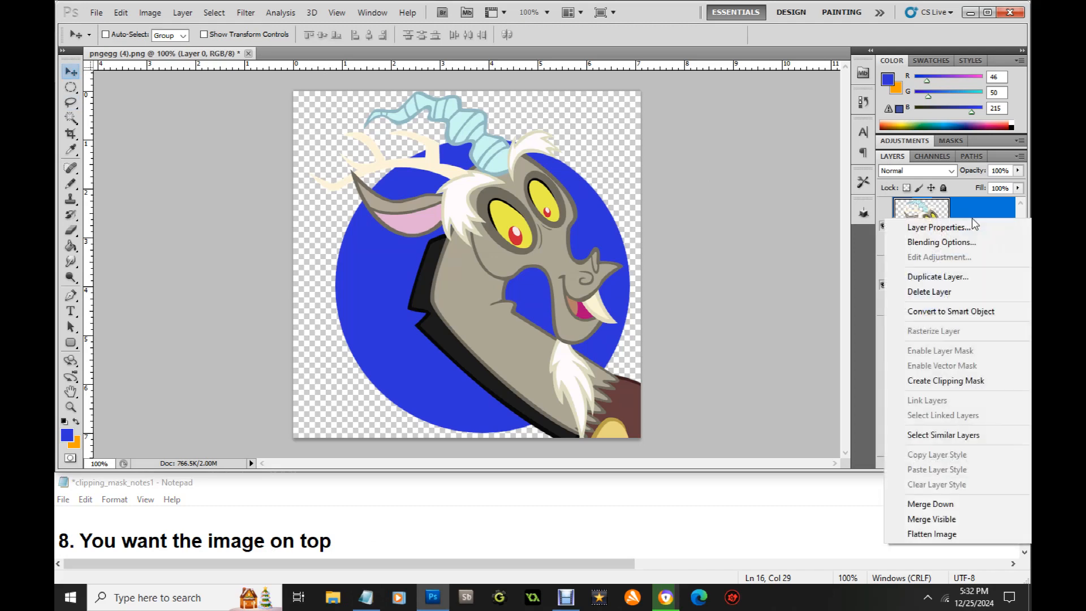
click(958, 381)
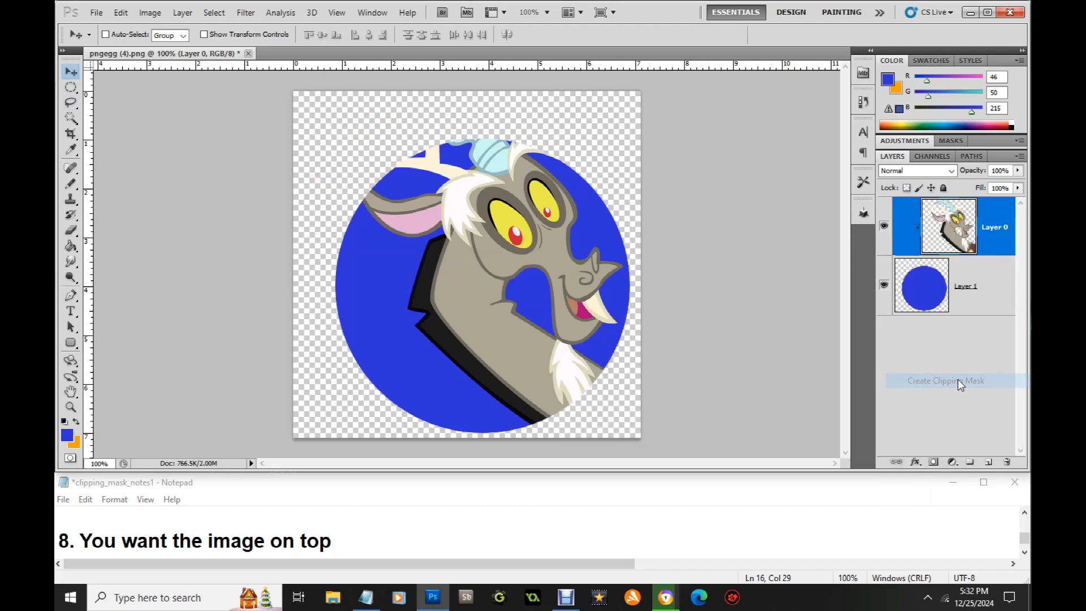
- Continue the eighth note in Notepad after "on top" with ", now its what I want to do with it"
click(381, 540)
text(, )
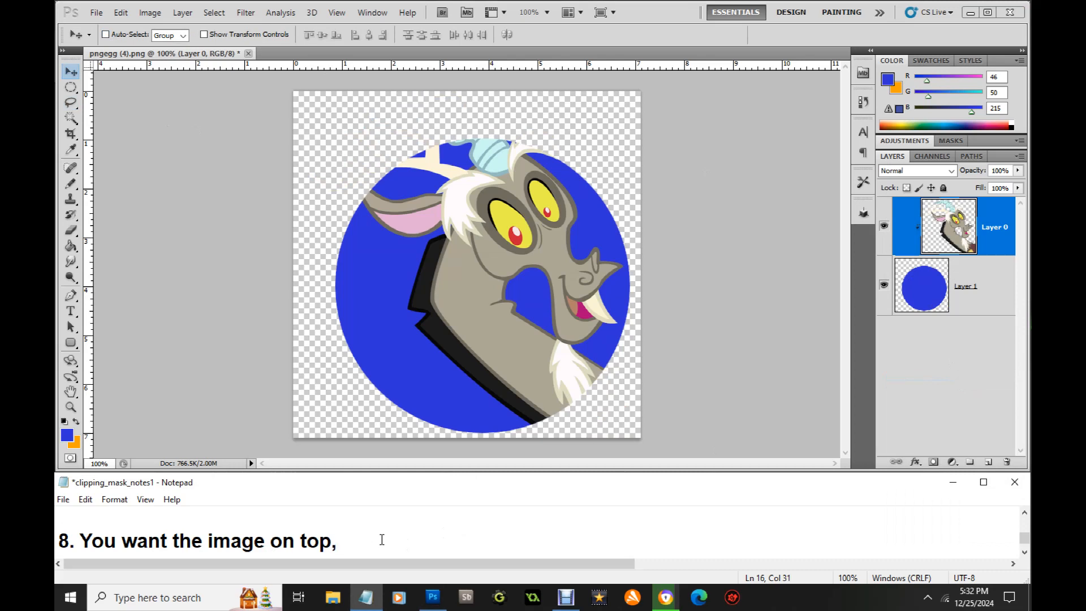
text(now its what I want to)
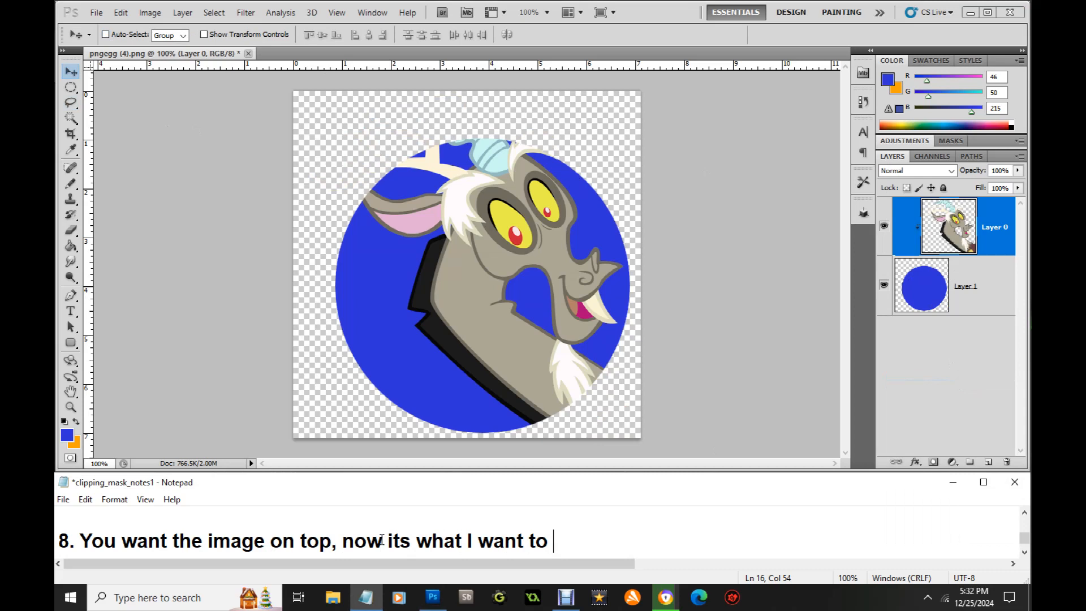
text(do with it)
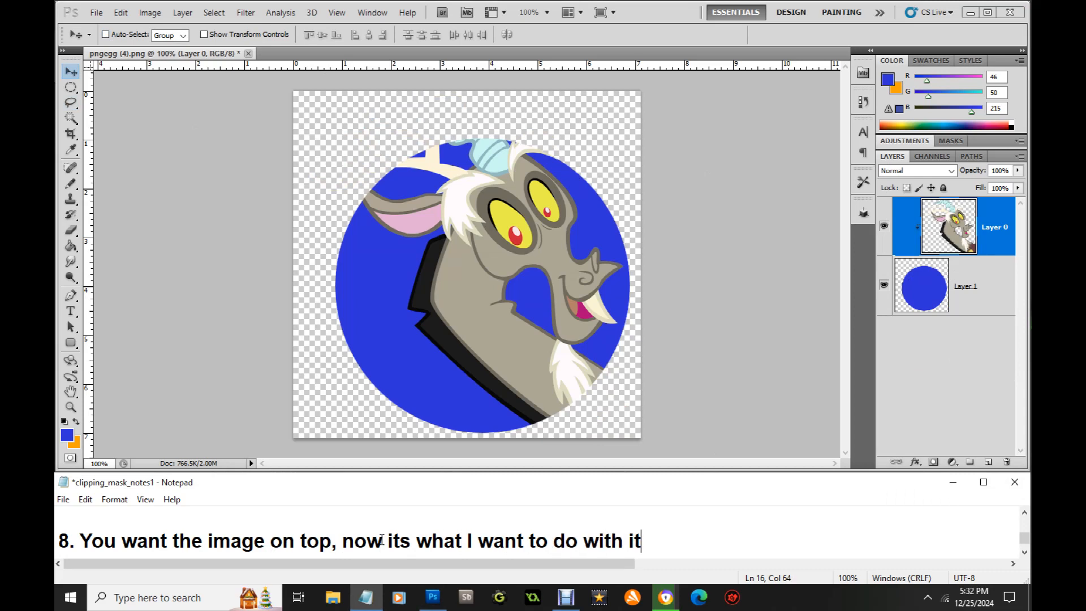
- Extend the eighth note with ". You can then move image around in the circle to get it what you want."
text(. You can th)
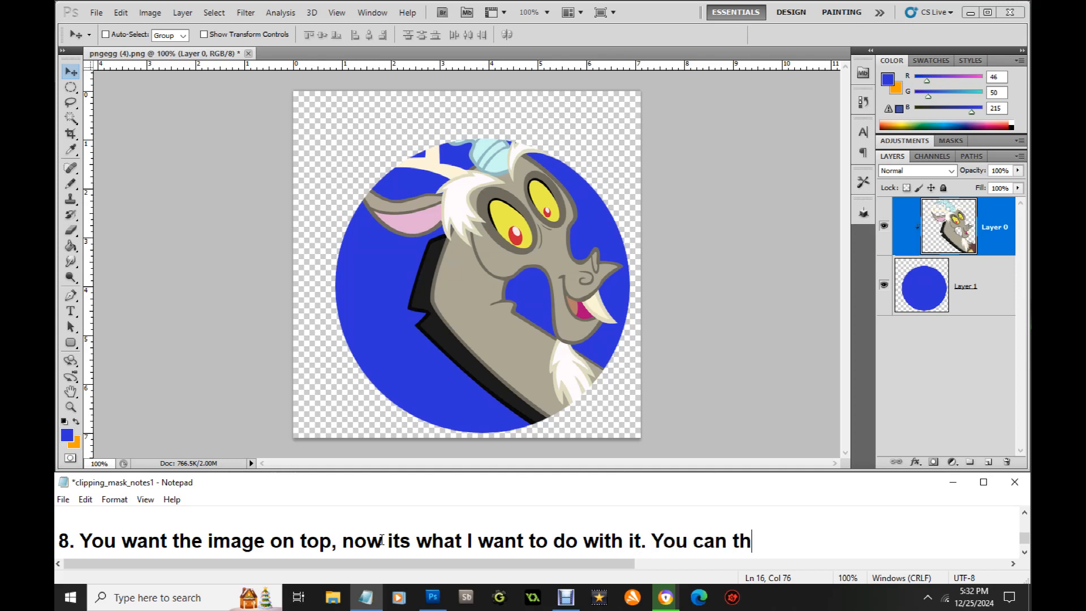
text(en move )
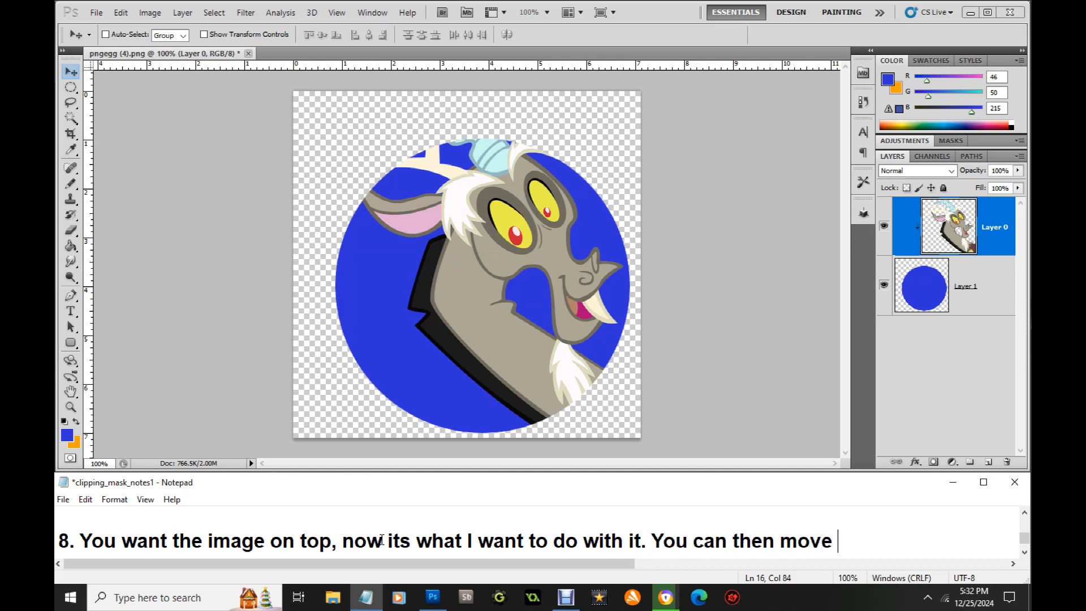
text(image around)
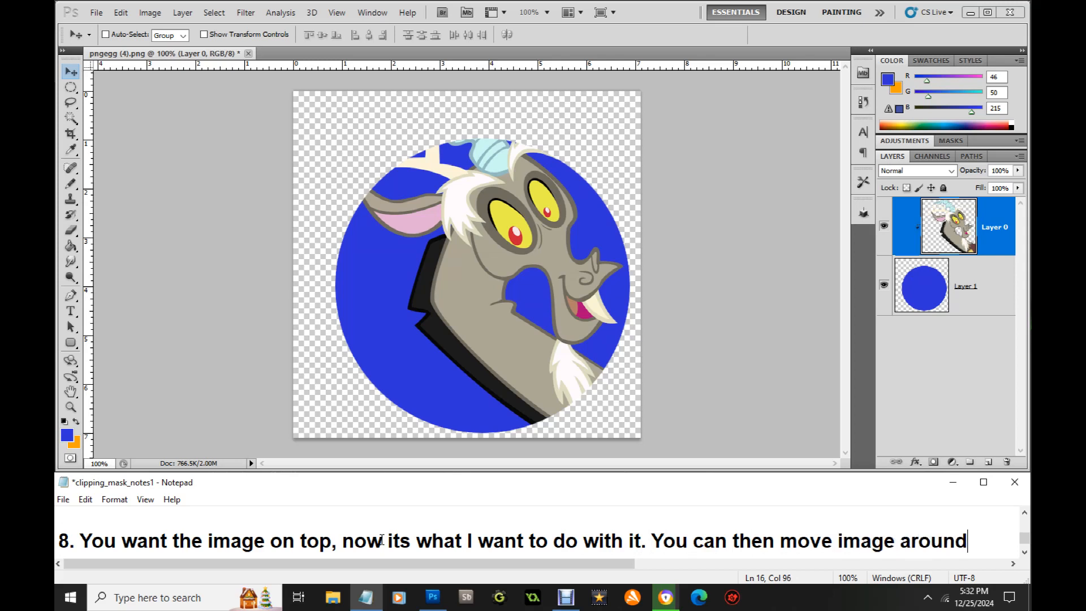
text( in the )
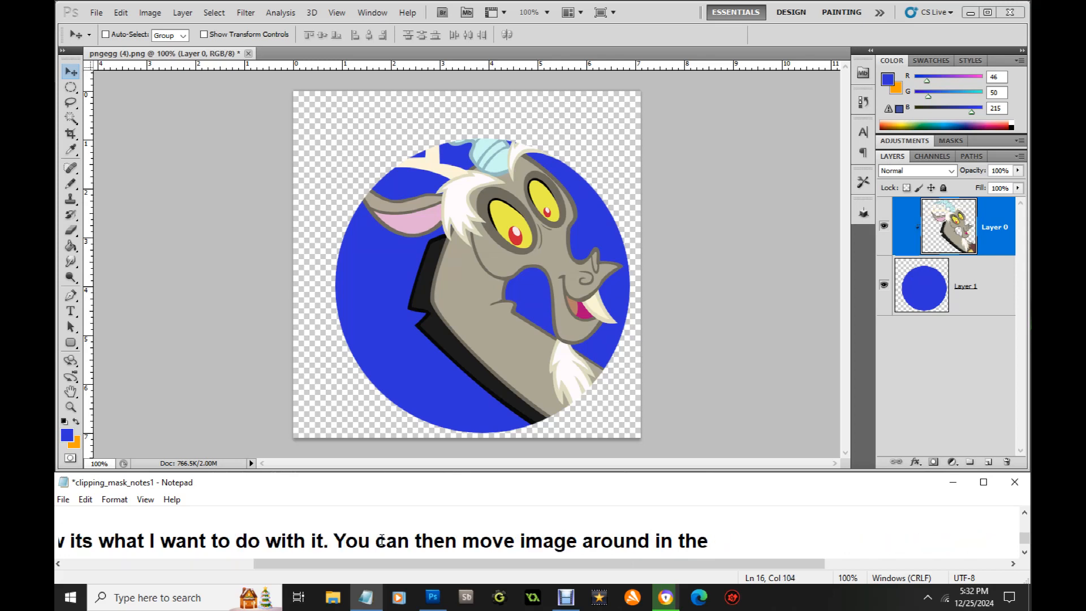
text(circle to get it)
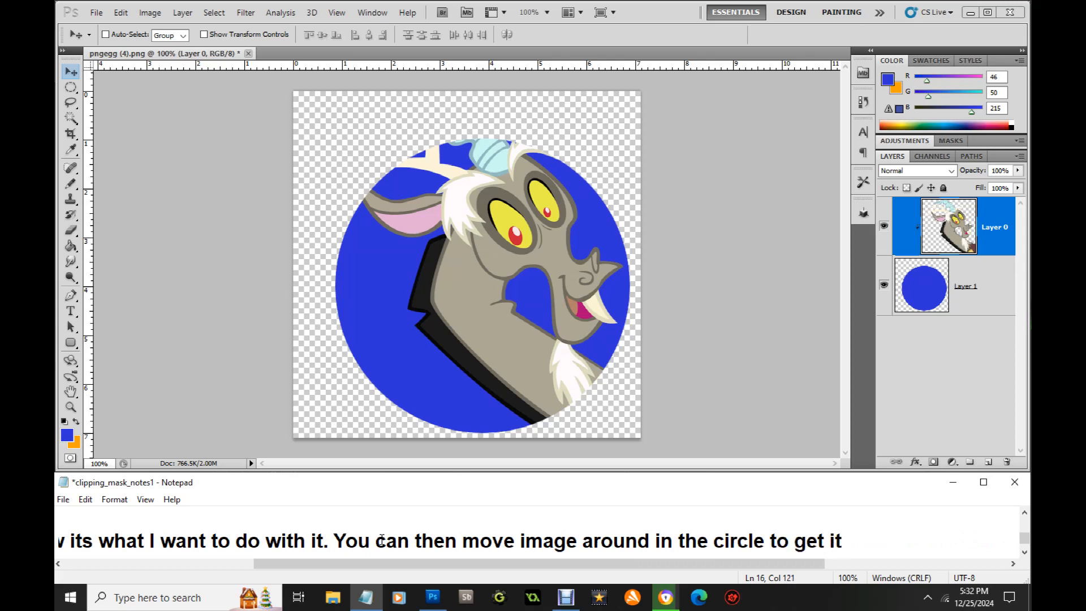
text( what you want)
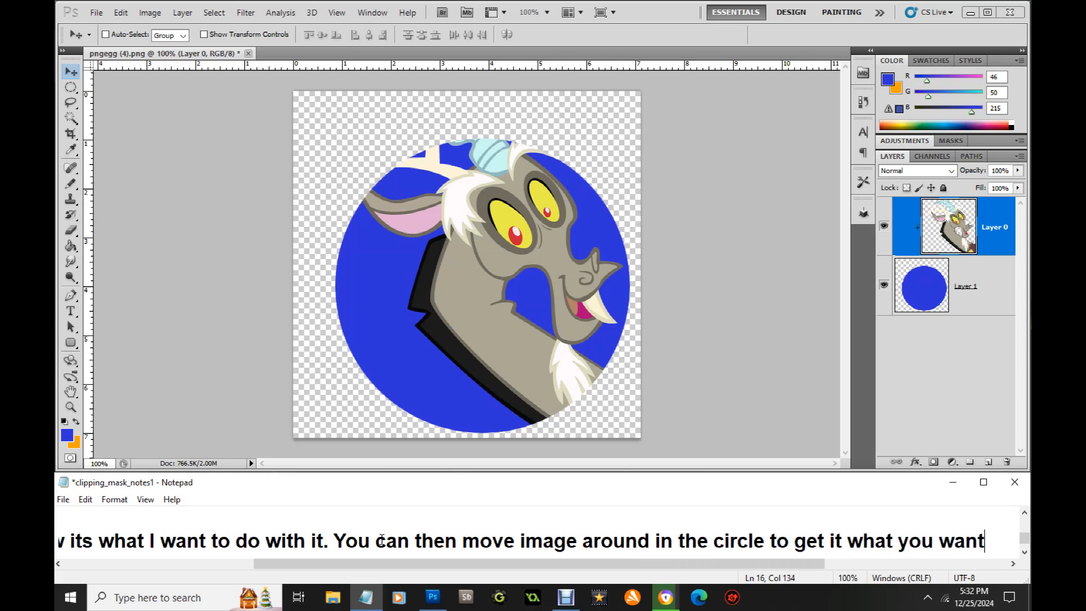
text(.)
- Reposition the clipped image slightly down and left within the circle in Photoshop and return to the end of the eighth note in Notepad
click(571, 221)
mouse_move(507, 231)
mouse_down()
mouse_move(448, 252)
mouse_move(459, 214)
mouse_move(436, 226)
mouse_move(455, 227)
mouse_move(428, 176)
mouse_move(487, 227)
mouse_move(503, 225)
mouse_move(514, 252)
mouse_move(501, 219)
mouse_up()
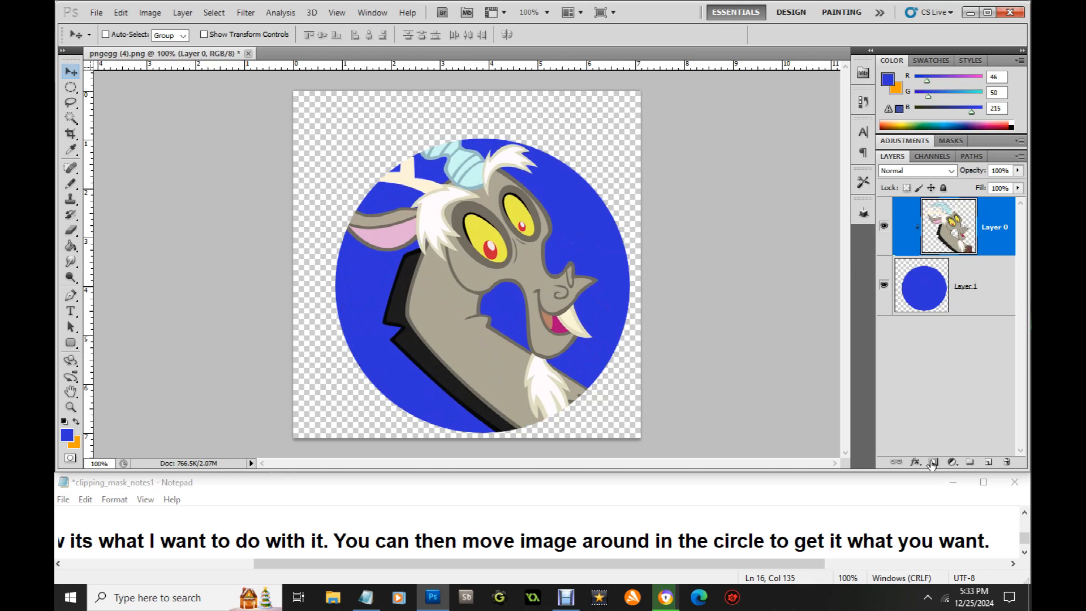
click(1003, 541)
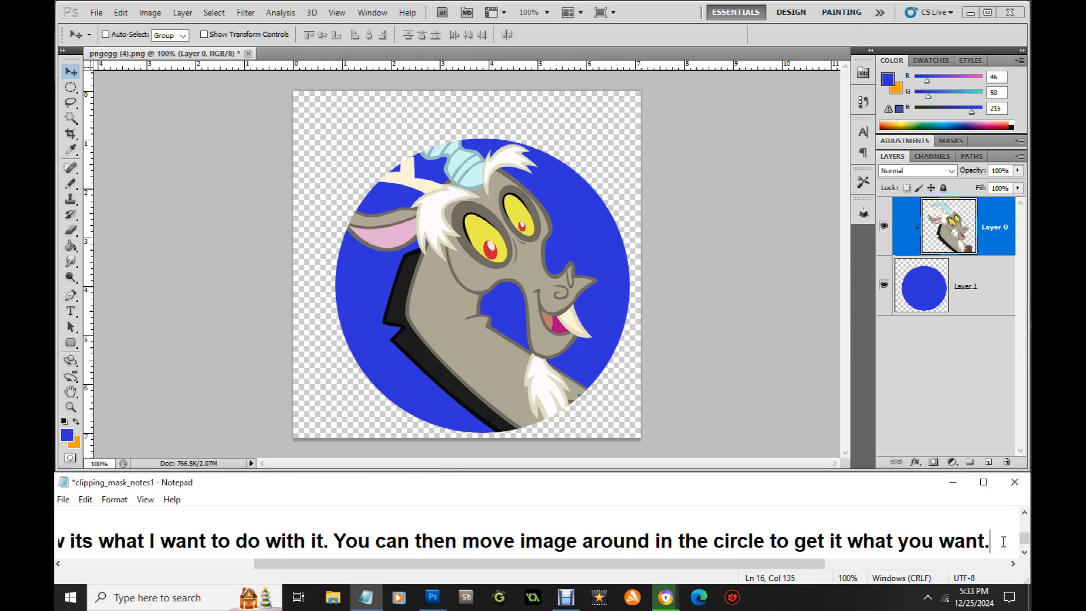
- Start a ninth note after a blank line reading "9. You can even make it a Smart Object"
key(Return)
key(Return)
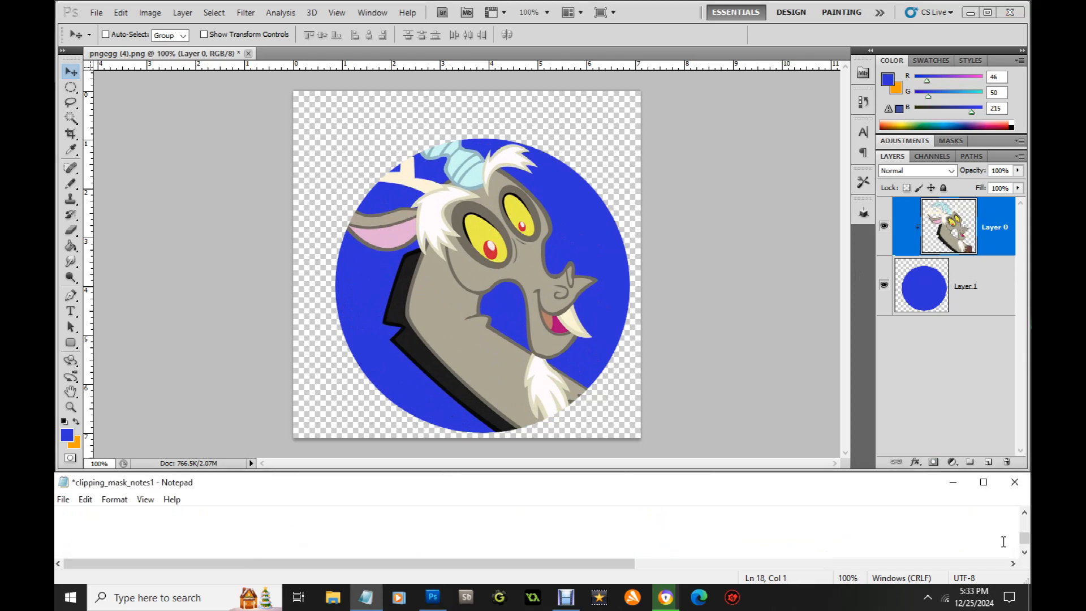
text(9. You can even ma)
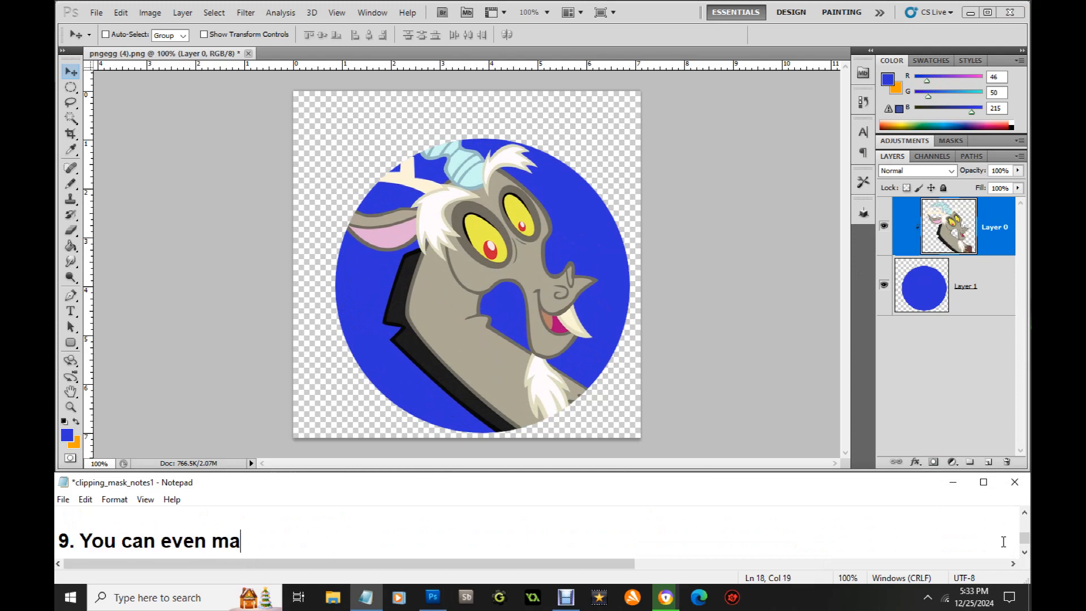
text(ke it a smart)
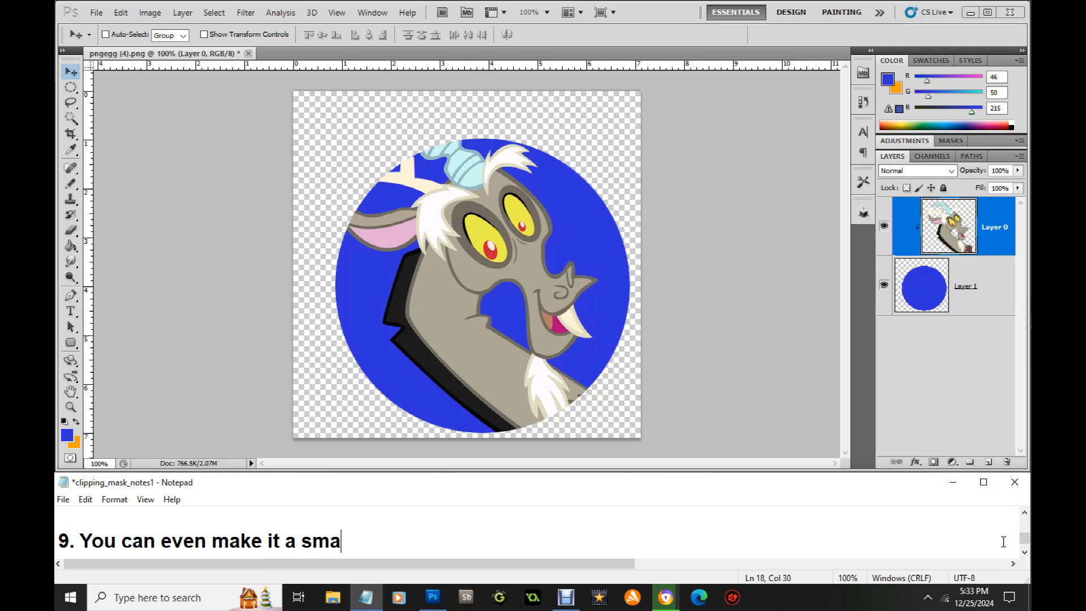
key(BackSpace)
key(BackSpace)
key(BackSpace)
key(BackSpace)
key(BackSpace)
text(Smart Object)
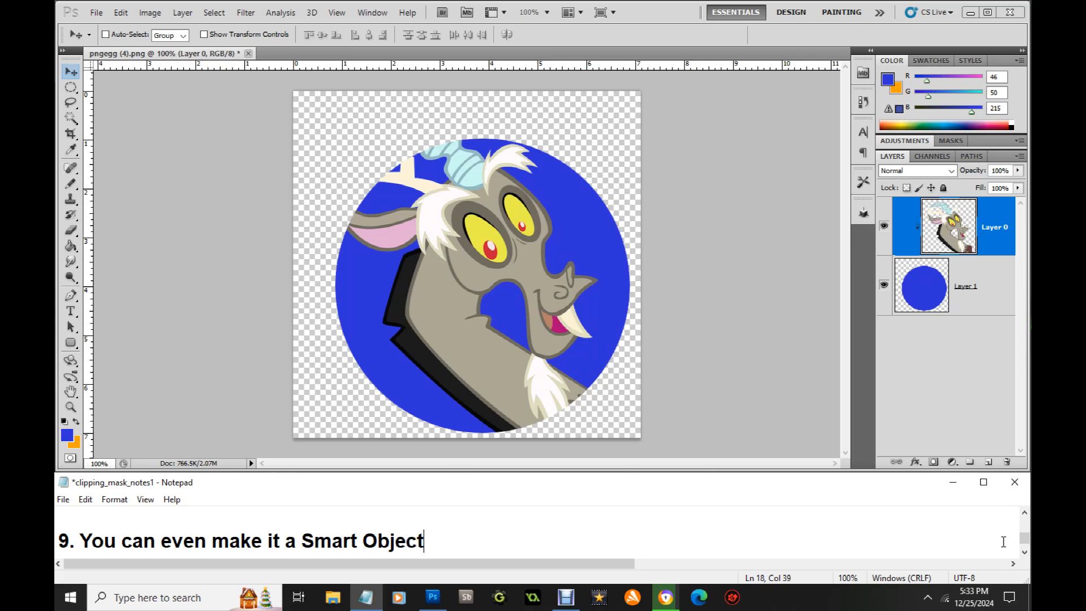
- Convert Layer 0 and Layer 1 together to a Smart Object in Photoshop and return to the end of the ninth note in Notepad
click(991, 278)
shift+click(991, 279)
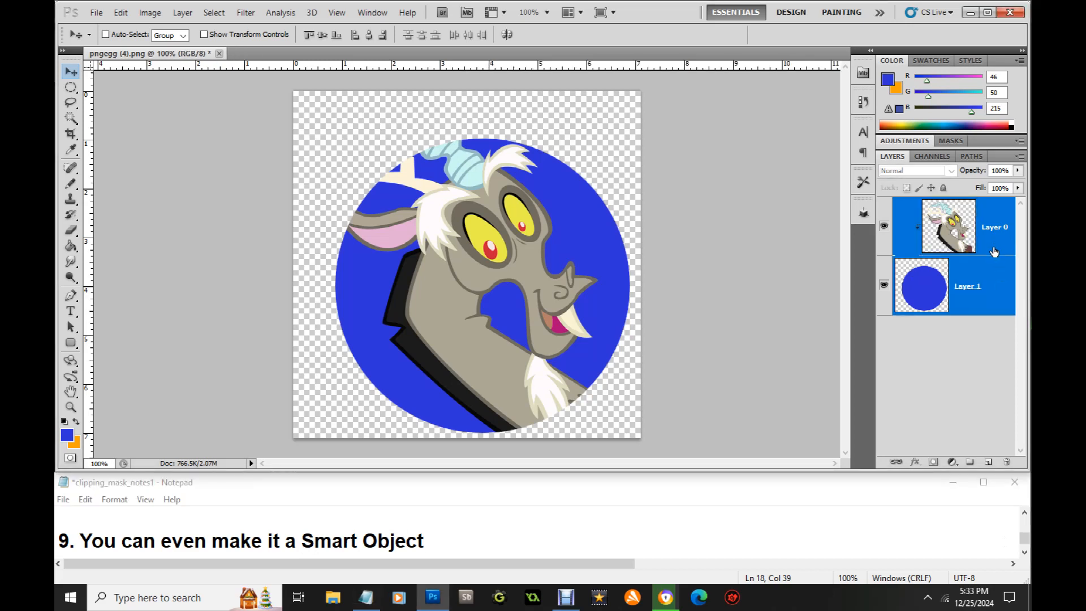
right_click(994, 250)
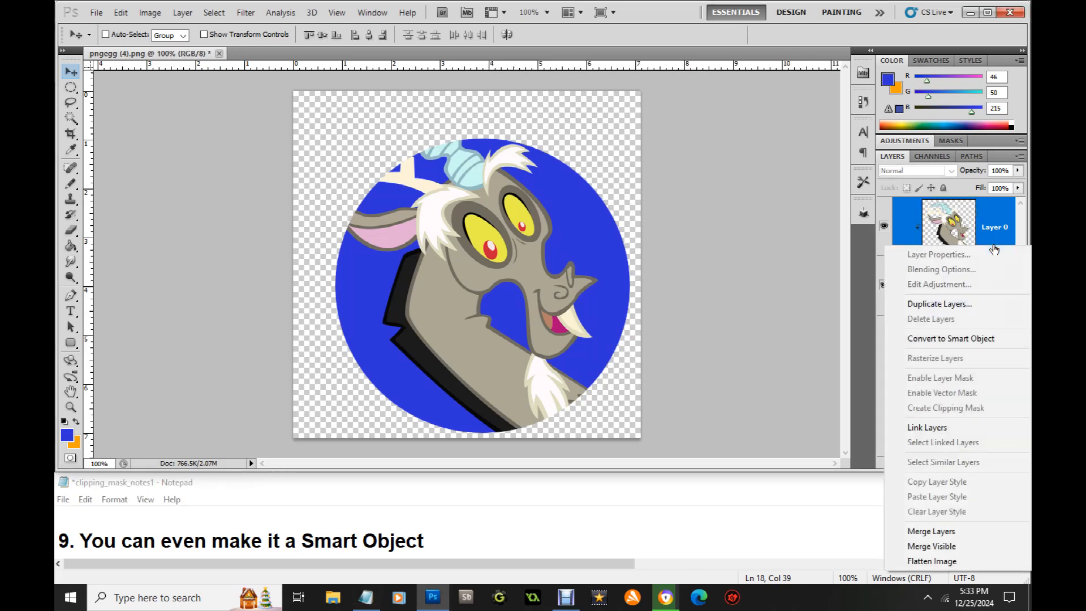
click(964, 338)
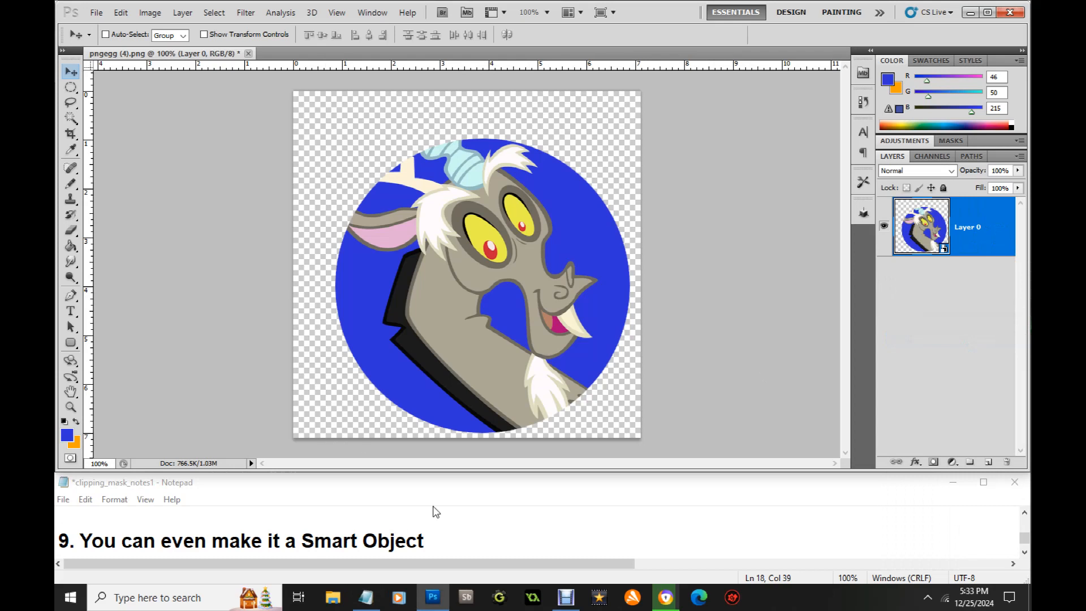
click(435, 534)
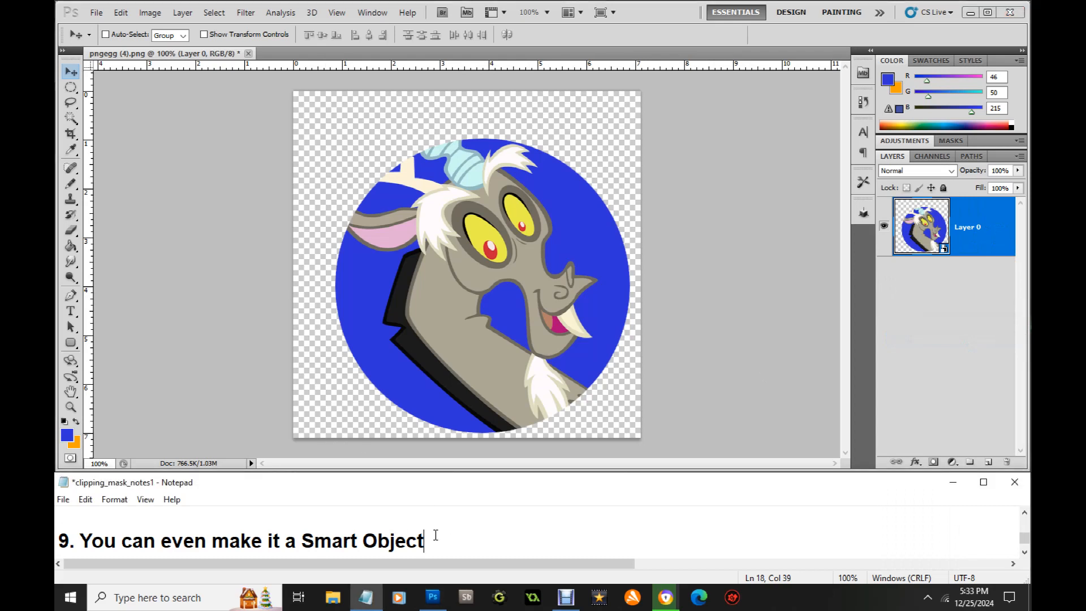
- Continue the ninth note after "Smart Object" with ", hold down Shift and click on the other layer, so both layers are highlighted, right click"
text(, hold down Shift)
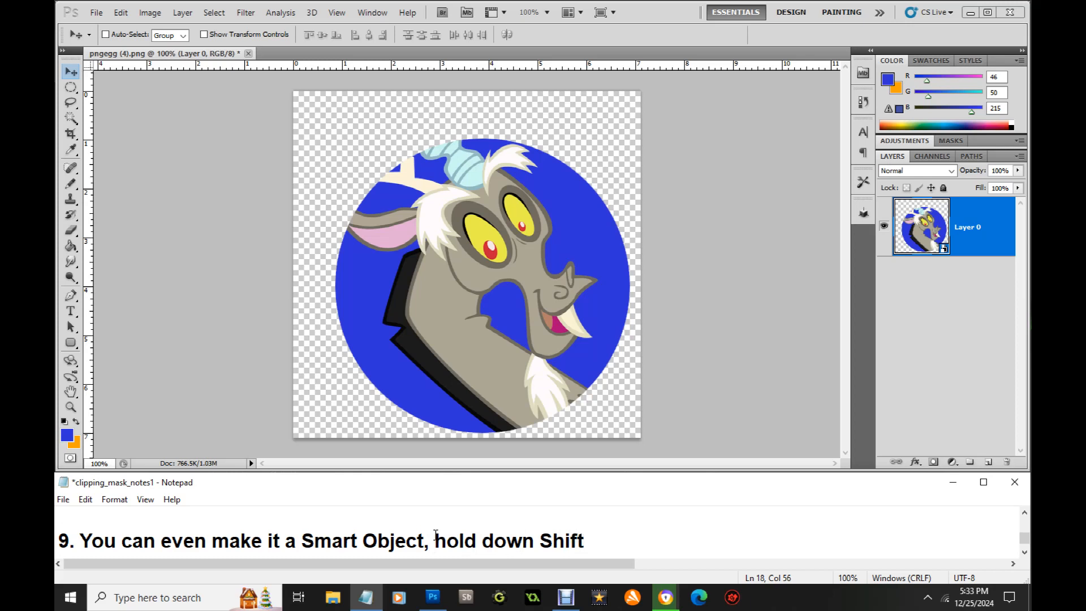
text( and click)
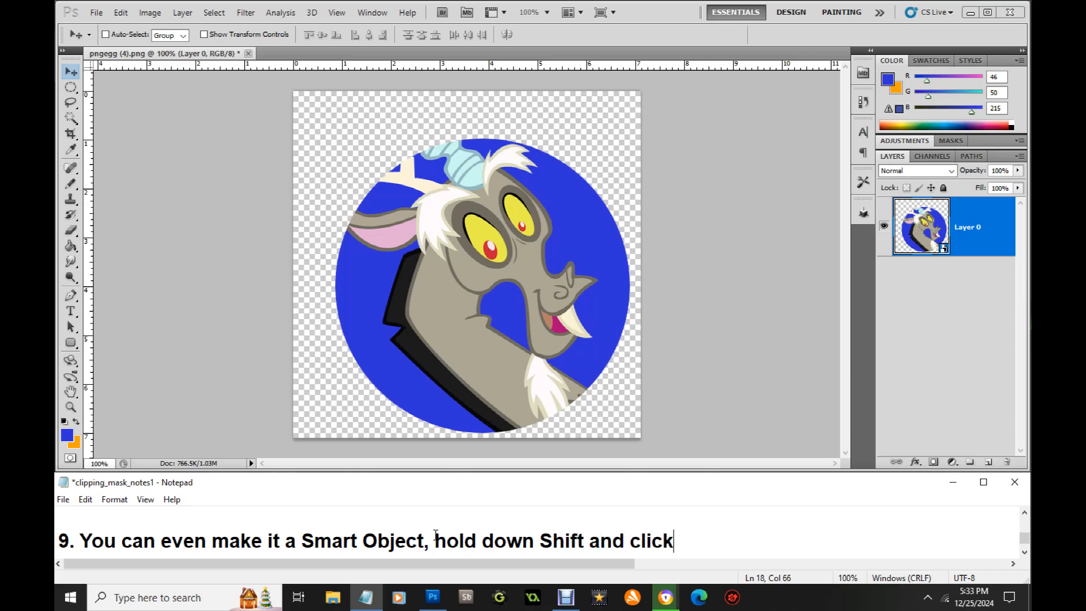
text( on the other layer)
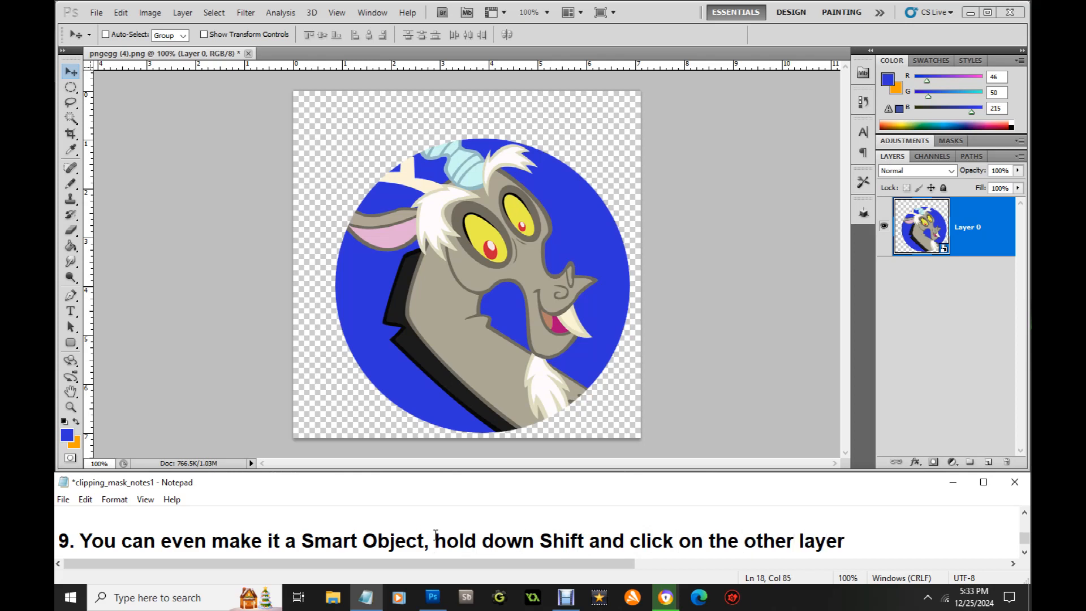
text(, so both)
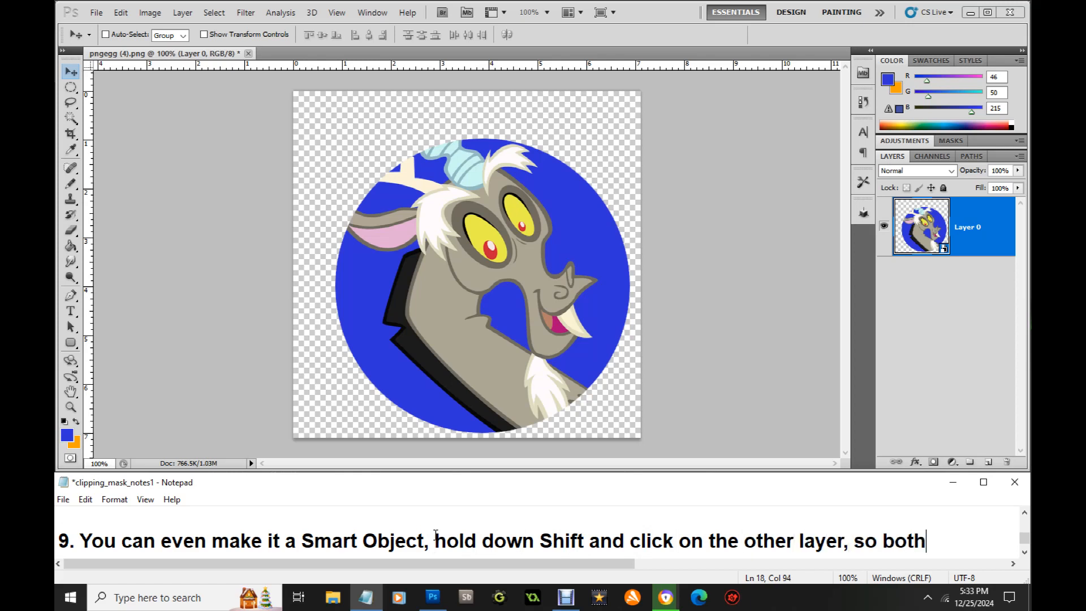
text( layers ar)
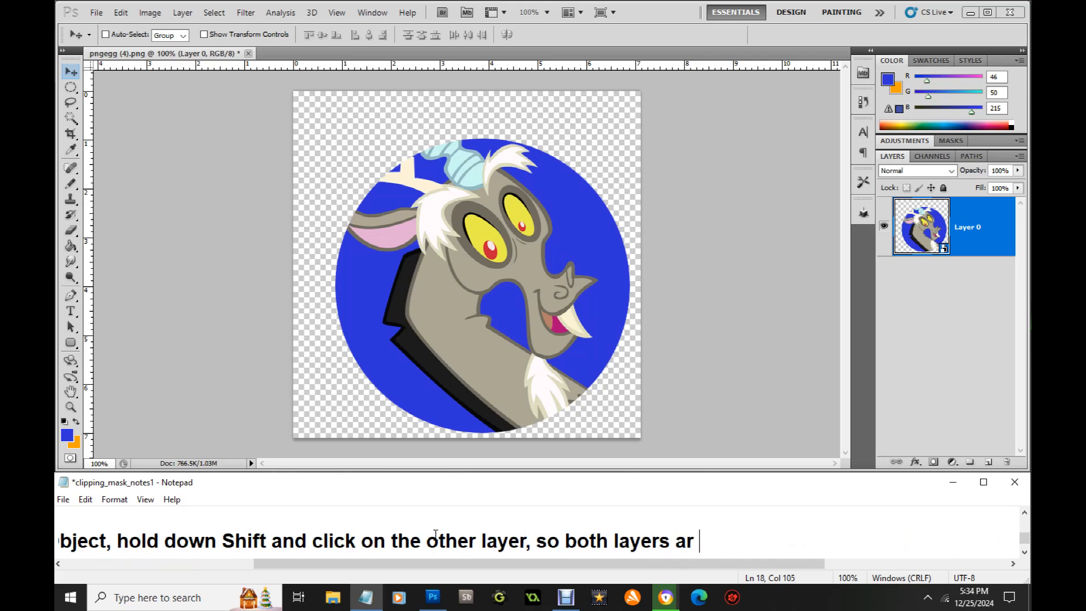
key(BackSpace)
text(e hightl)
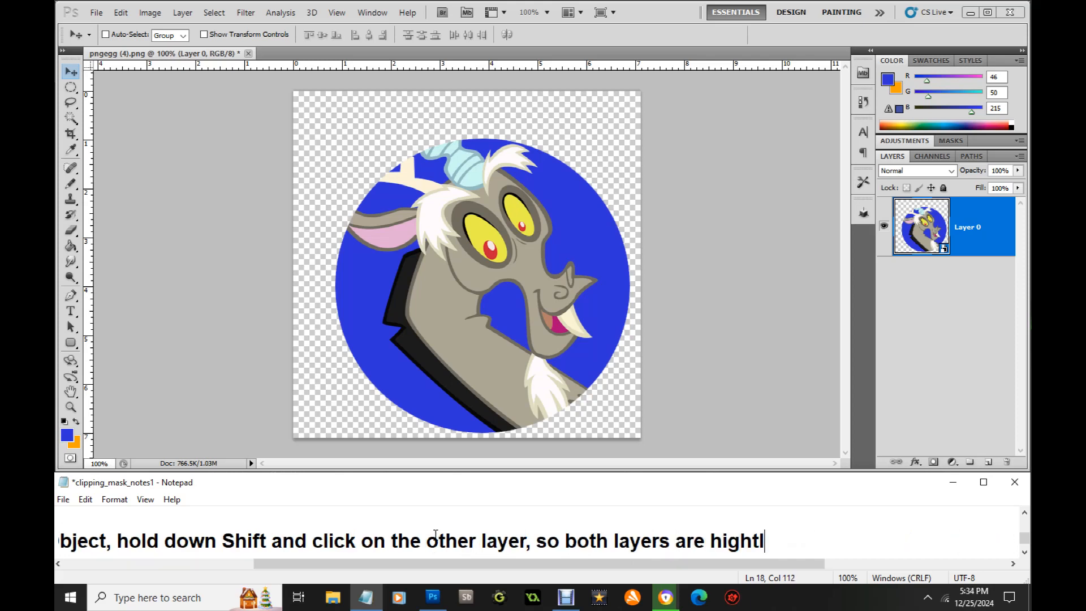
key(BackSpace)
key(BackSpace)
text(lighted)
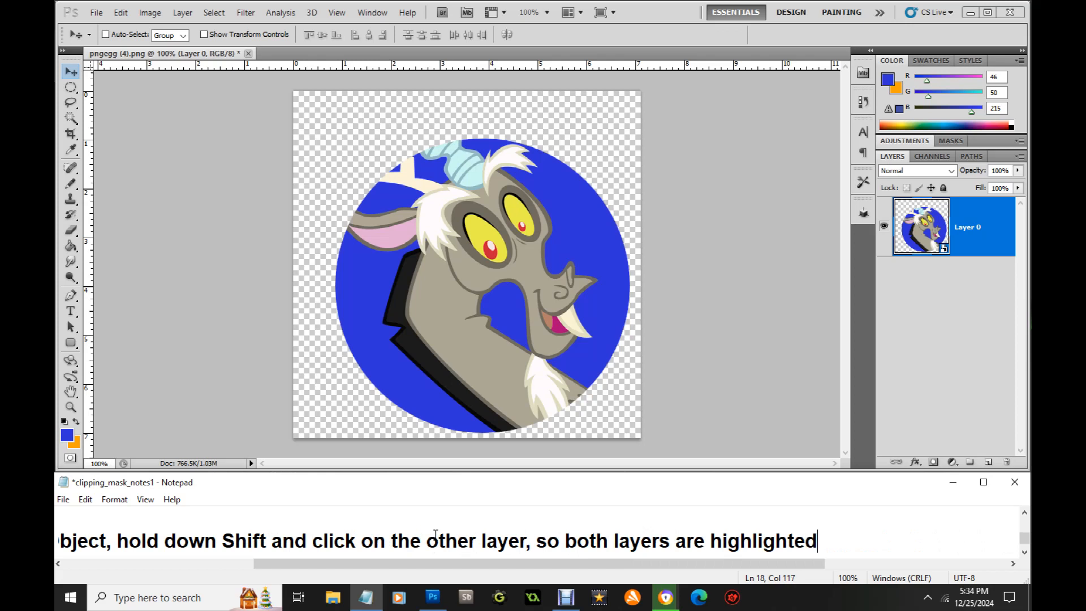
text(, right click)
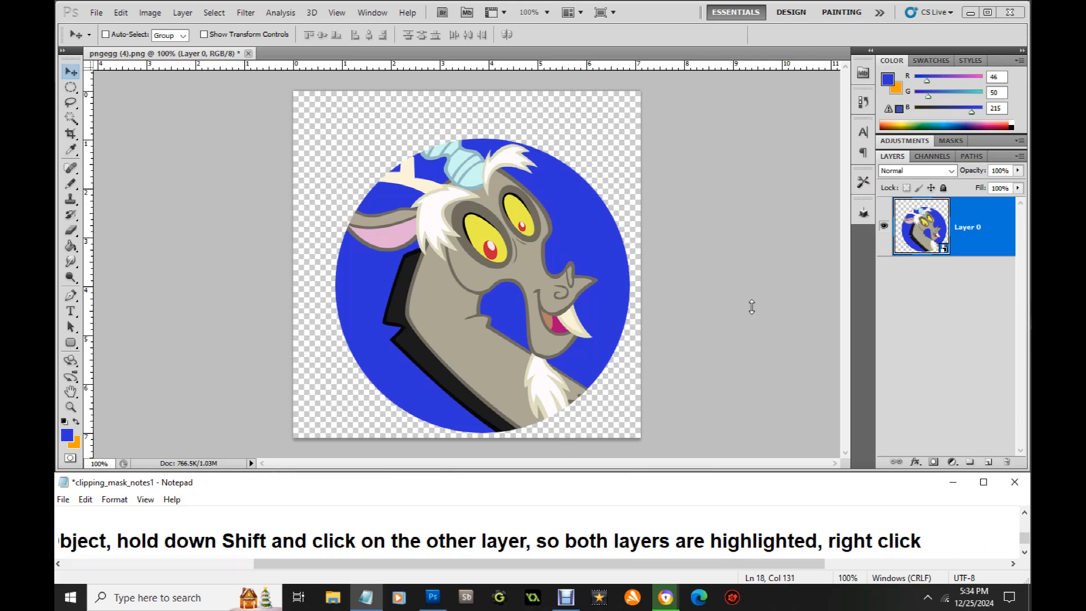
- Check the available commands for Layer 0 in Photoshop and extend the ninth note in Notepad with ", Convert to Smart Object"
click(991, 241)
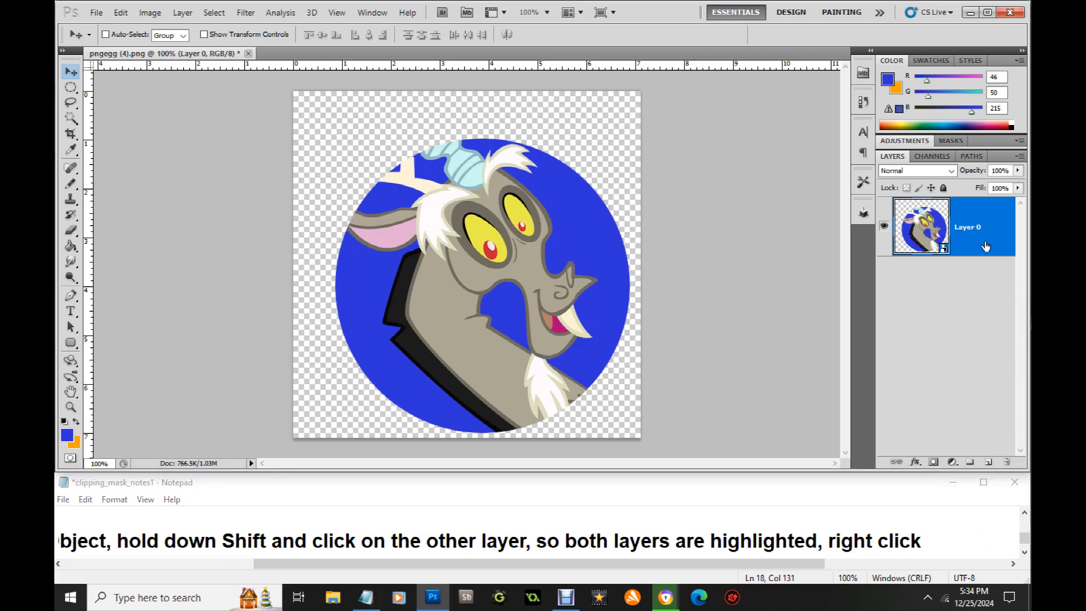
right_click(985, 246)
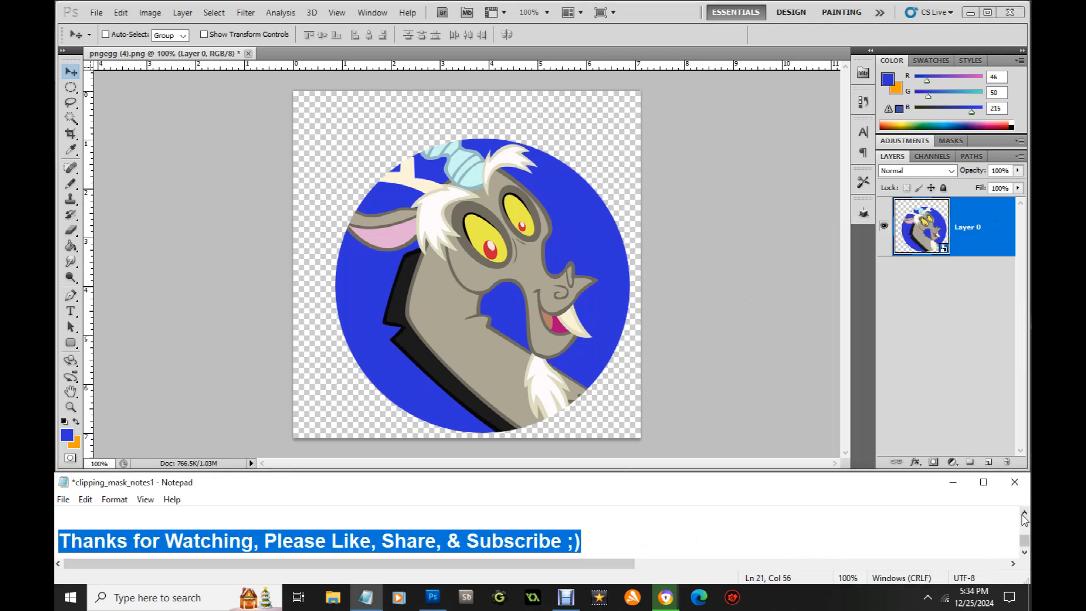
click(1024, 513)
drag(633, 563, 814, 560)
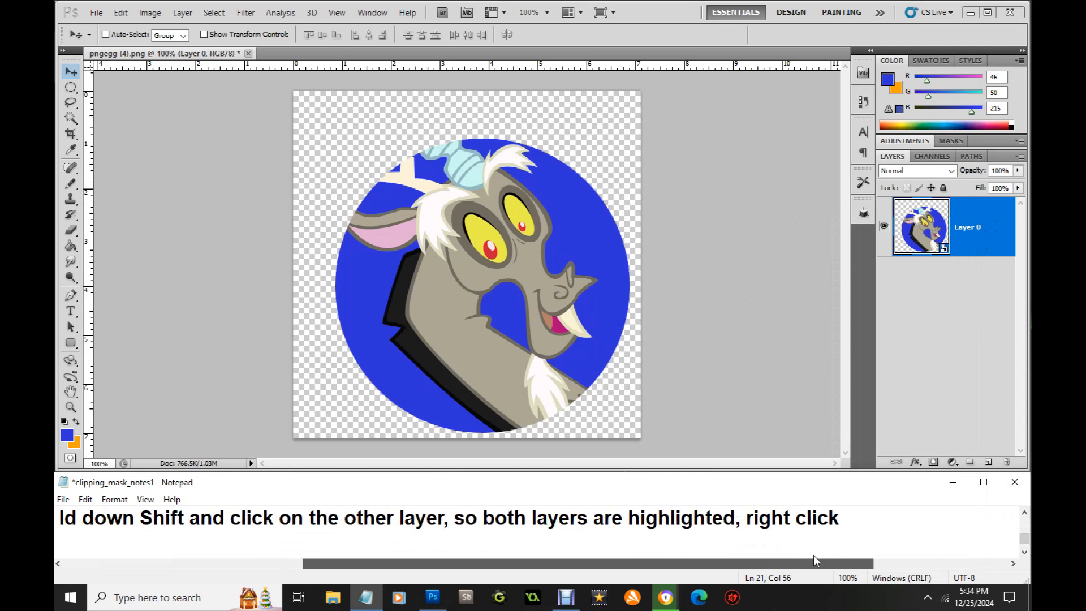
click(841, 513)
text(; )
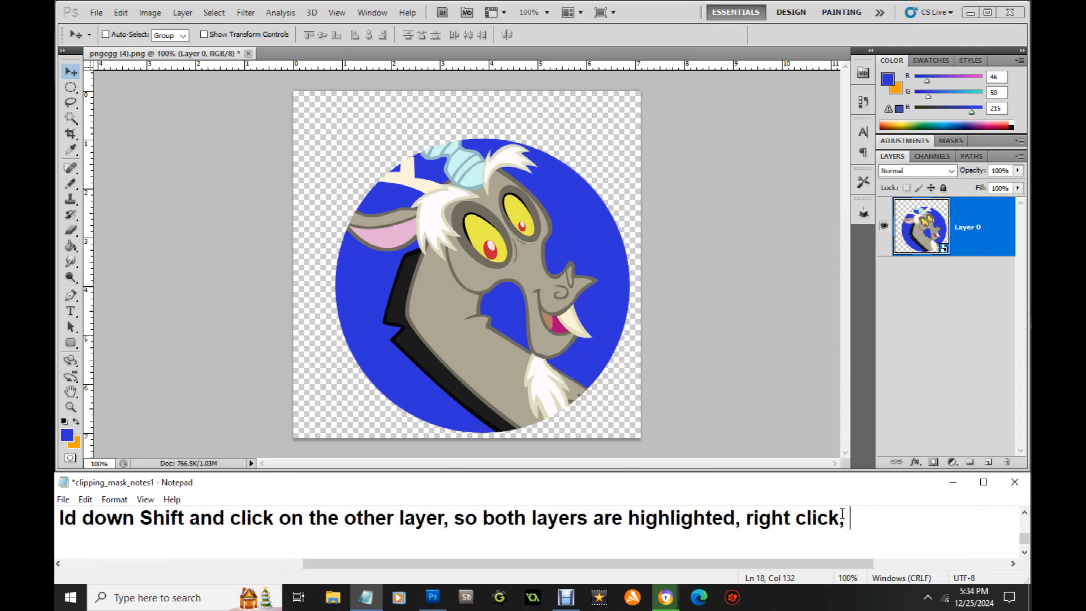
text(Convert to Sma)
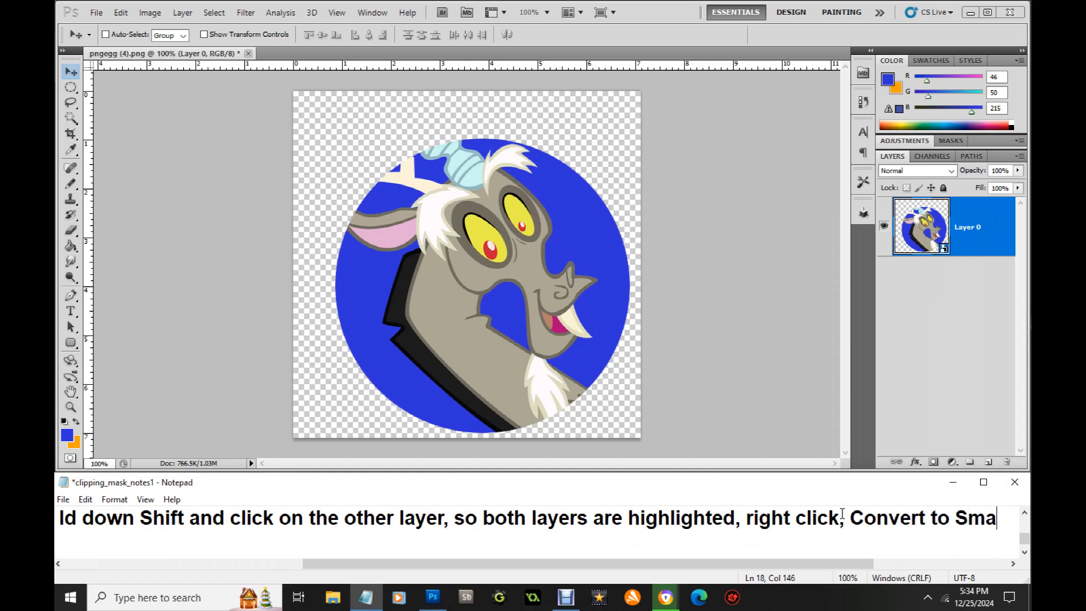
text(rt Ojb)
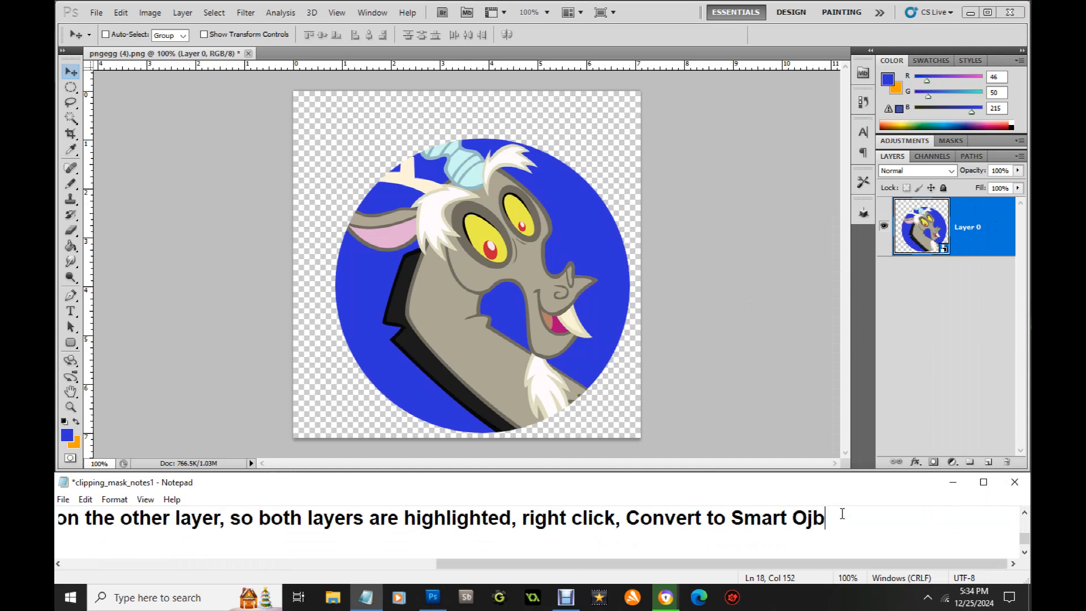
key(BackSpace)
key(BackSpace)
text(bject)
- Move the Smart Object slightly up and left in Photoshop, and extend the ninth note in Notepad with ", you can then move it around"
drag(469, 271, 446, 221)
click(879, 516)
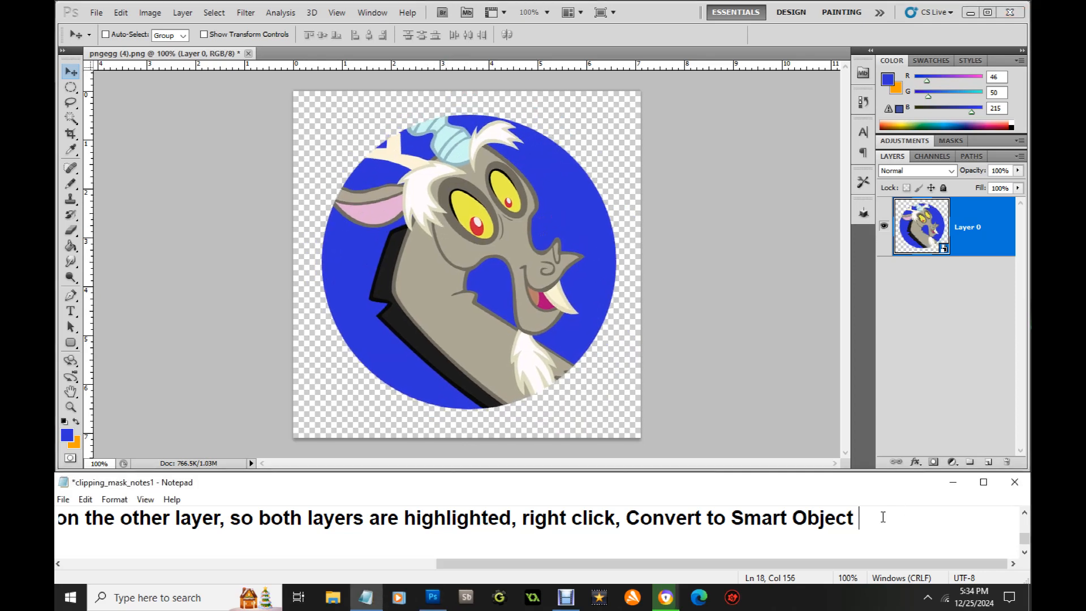
key(BackSpace)
text(, you can move)
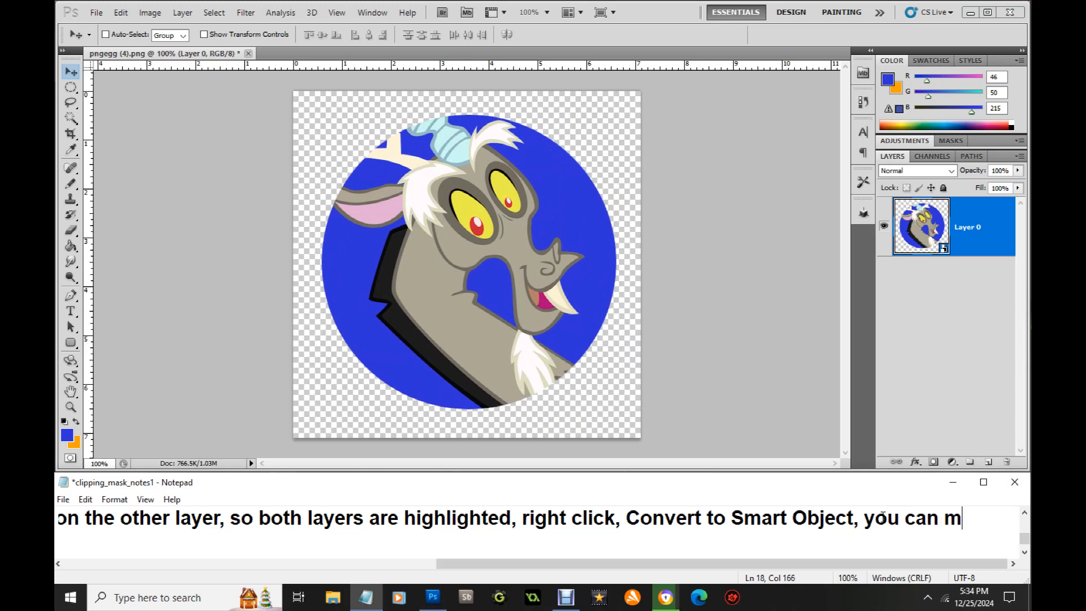
key(BackSpace)
key(BackSpace)
key(BackSpace)
key(BackSpace)
key(BackSpace)
text(then move )
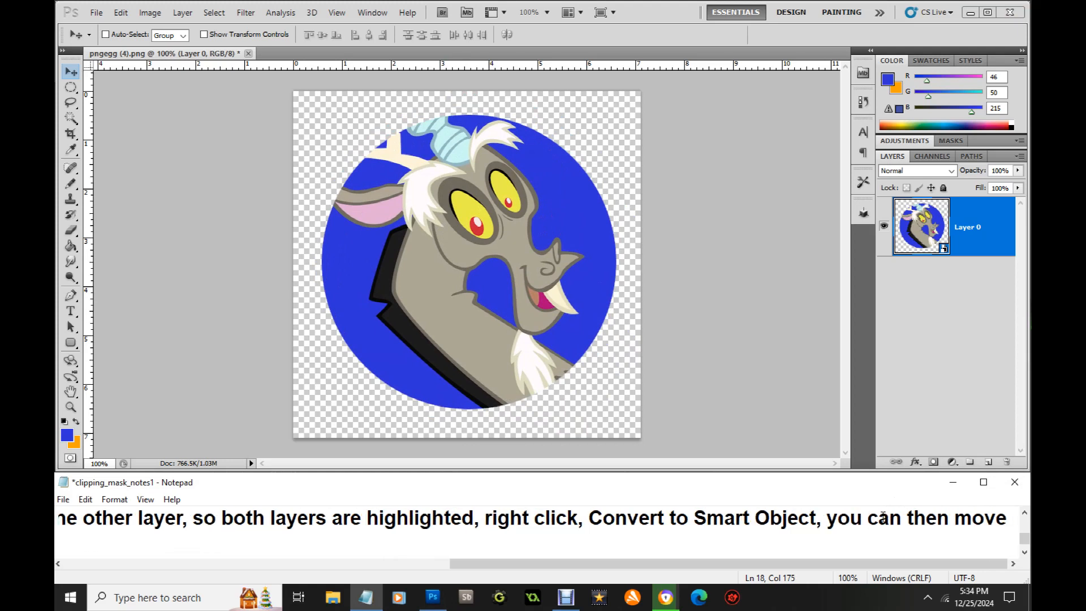
text(it around)
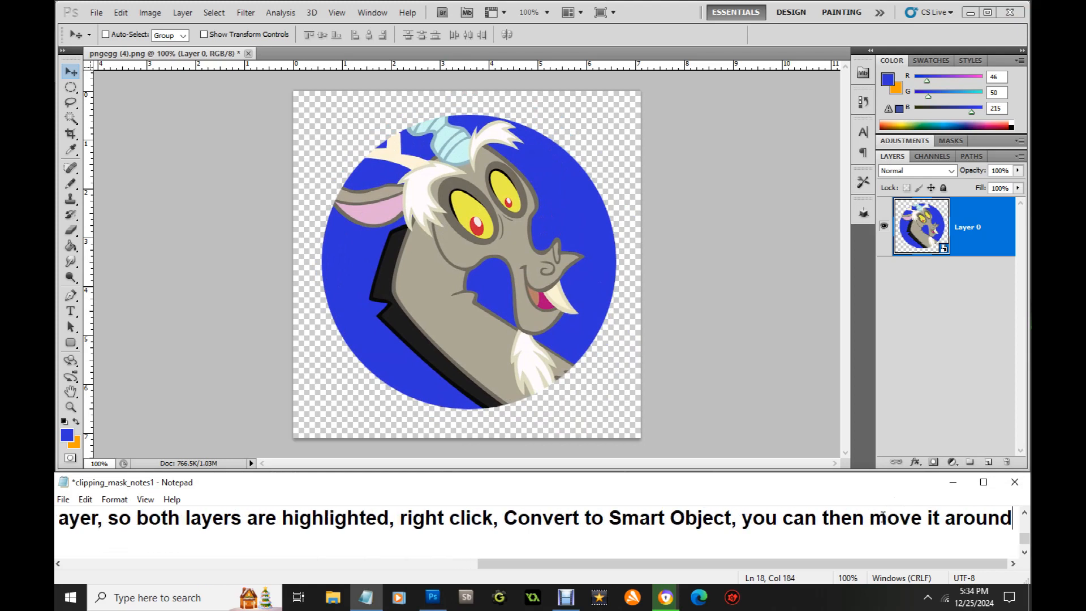
- Start a tenth note after a blank line with the number "10."
key(Return)
key(Return)
text(10.)
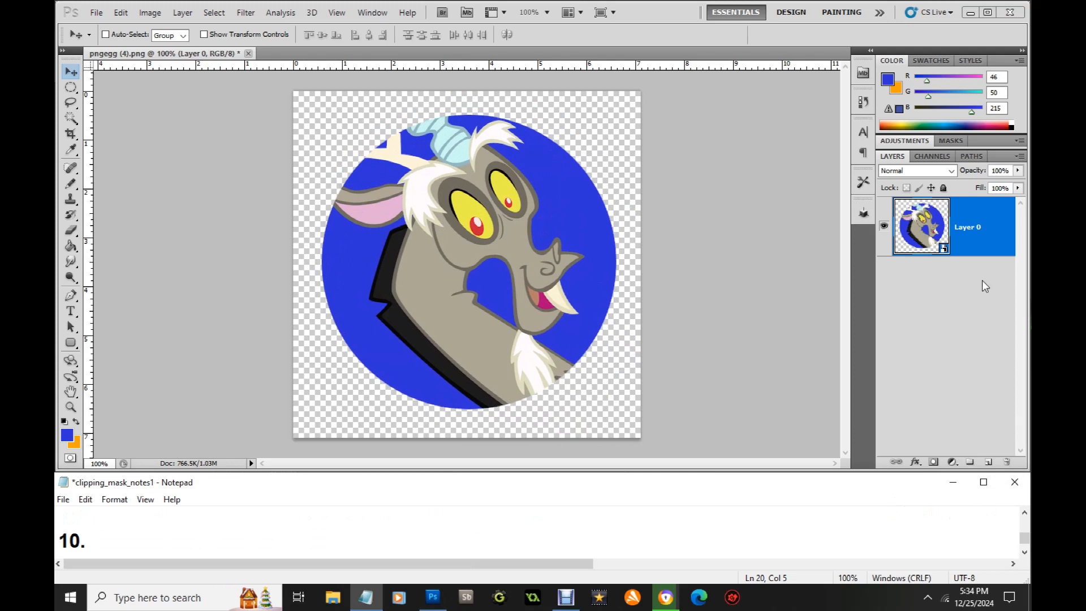
- Open the contents of the Layer 0 Smart Object for editing in Photoshop and accept the save notice
click(945, 249)
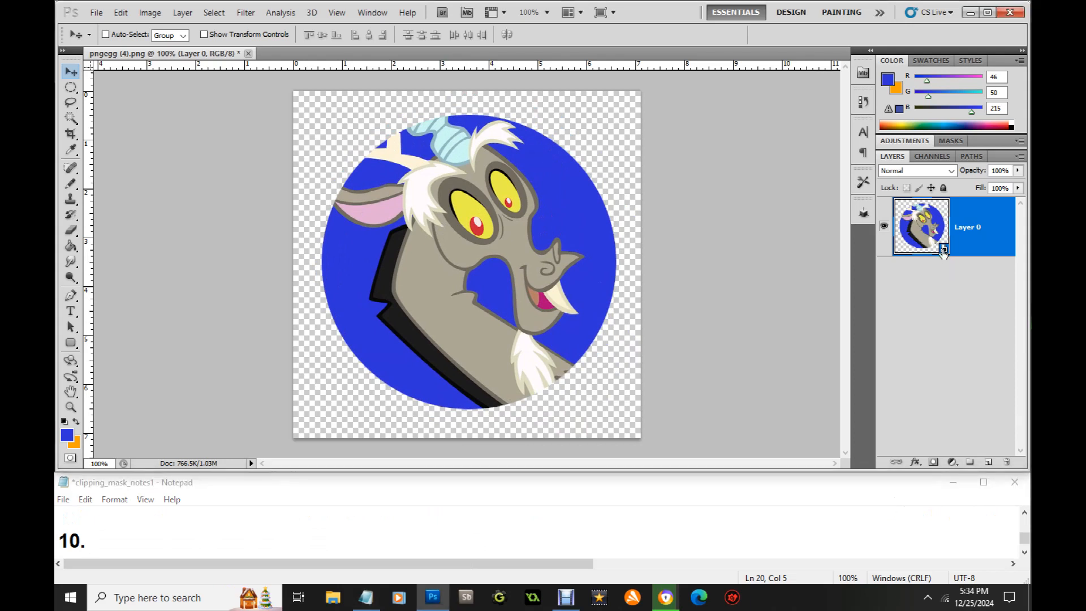
double_click(943, 251)
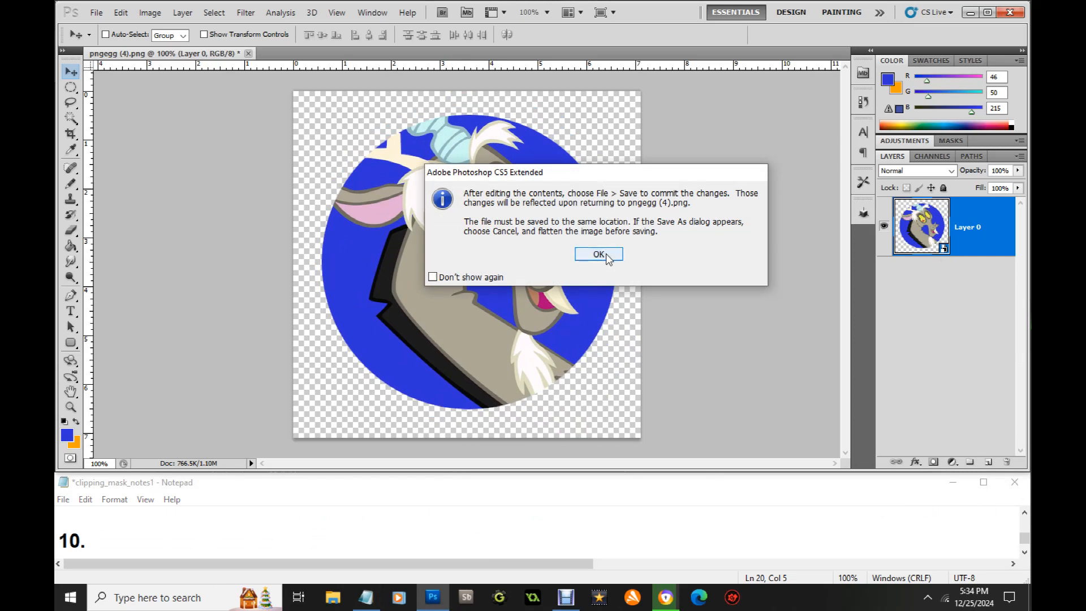
click(606, 254)
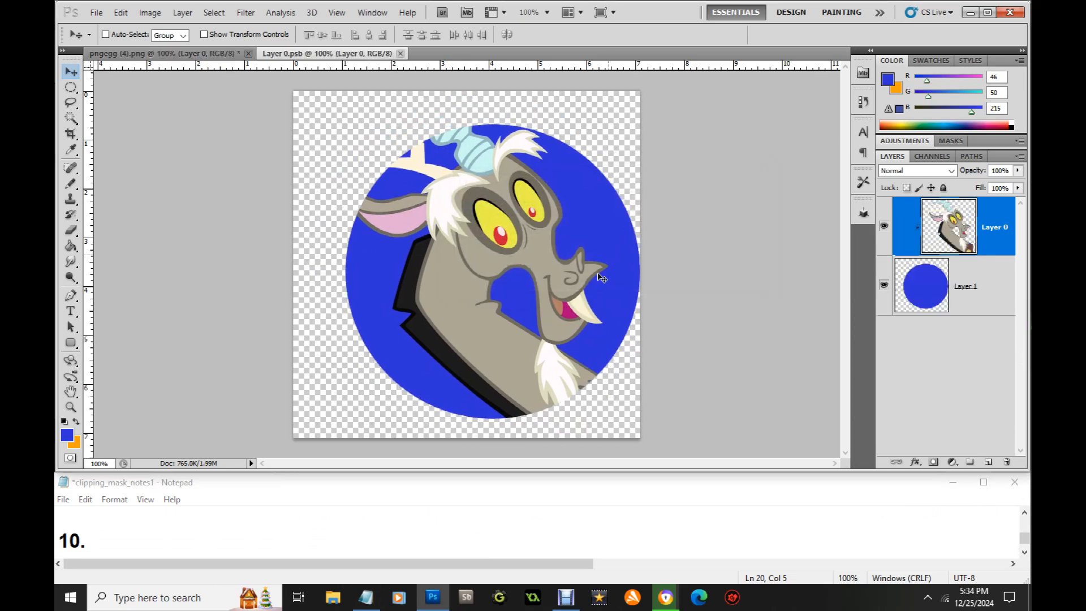
- Write the tenth note in Notepad as "Double click on the Smart Object and you go inside the image and you can modify it"
click(182, 534)
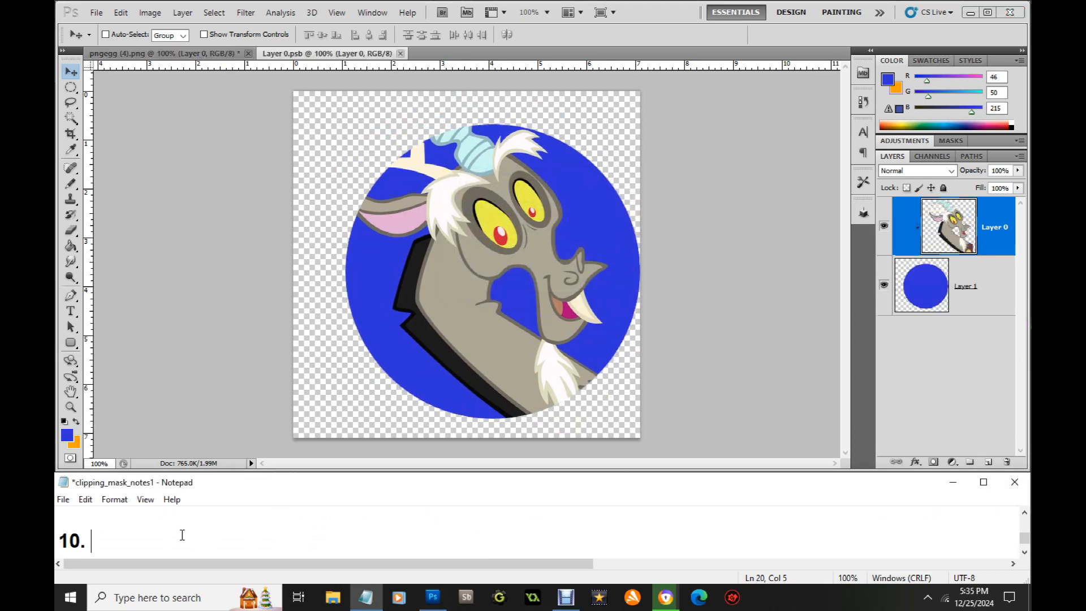
text(Double clic)
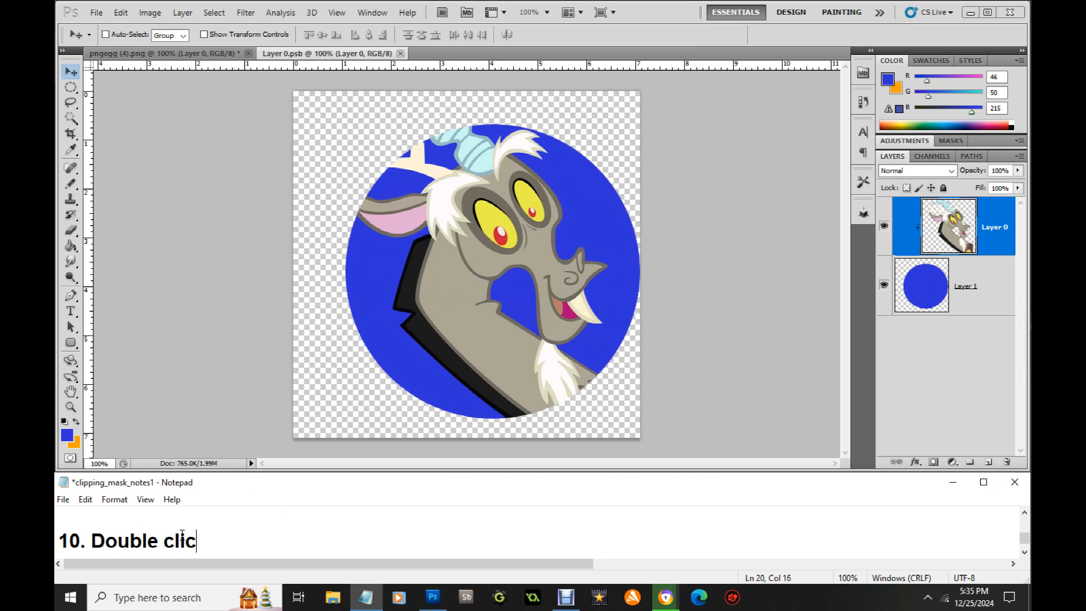
text(k on the Smakr)
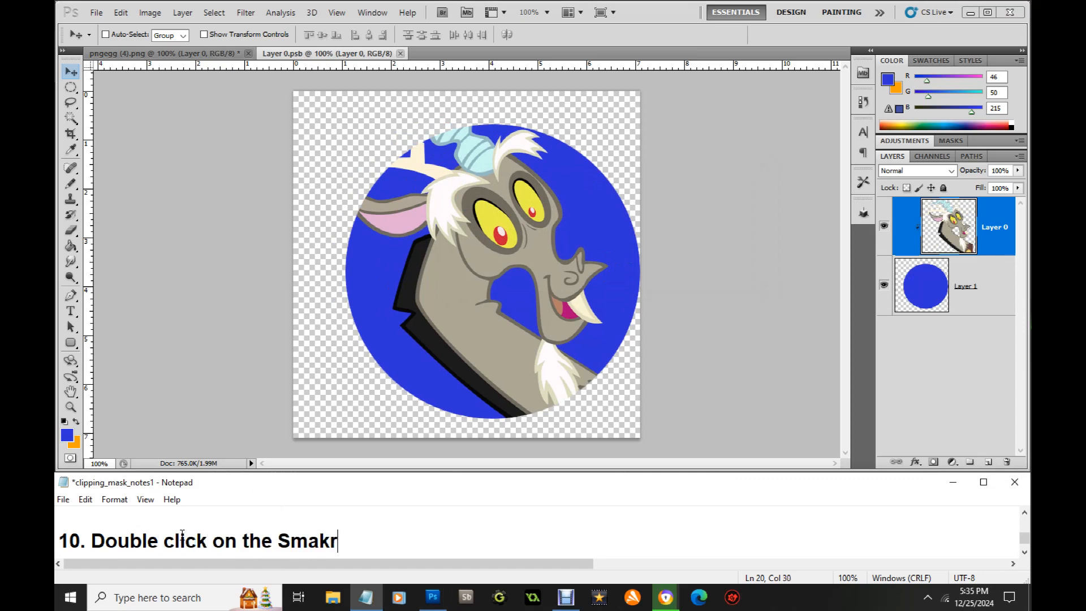
key(BackSpace)
key(BackSpace)
text(rt Object and you)
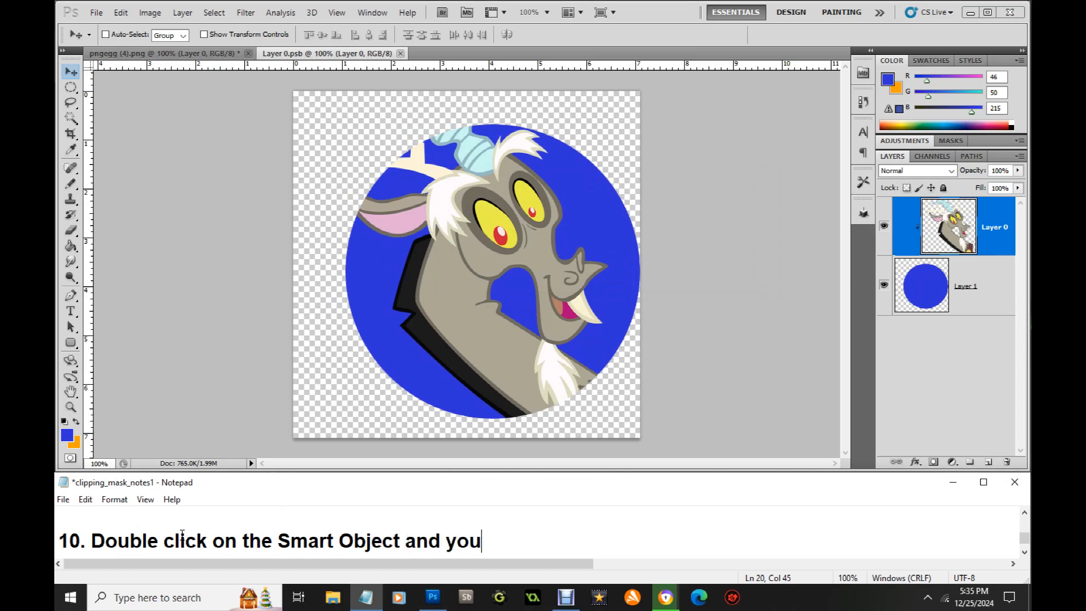
text( go ins)
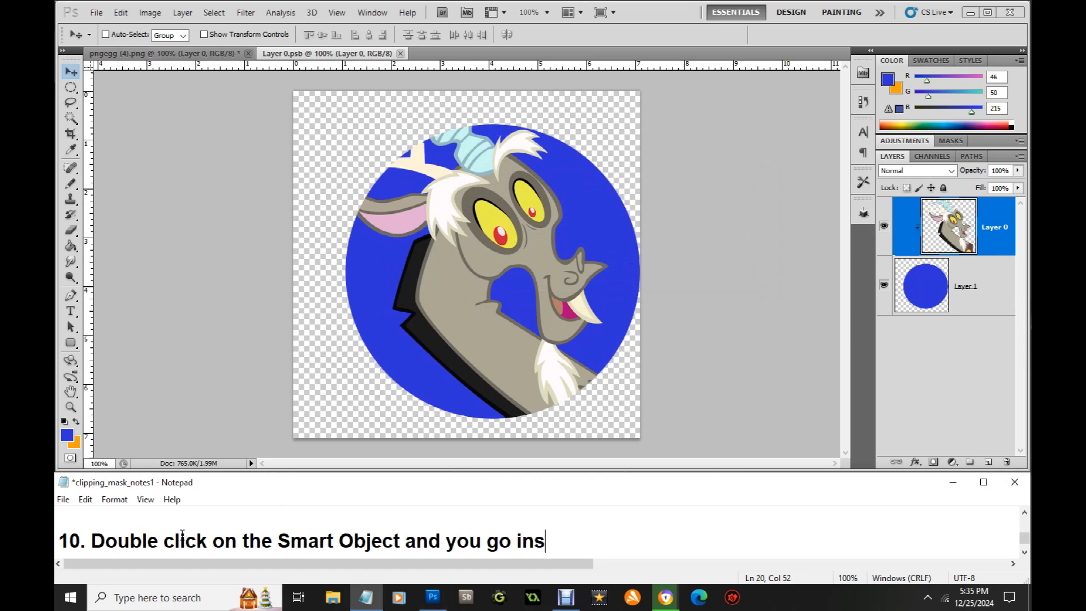
text(ide the imag)
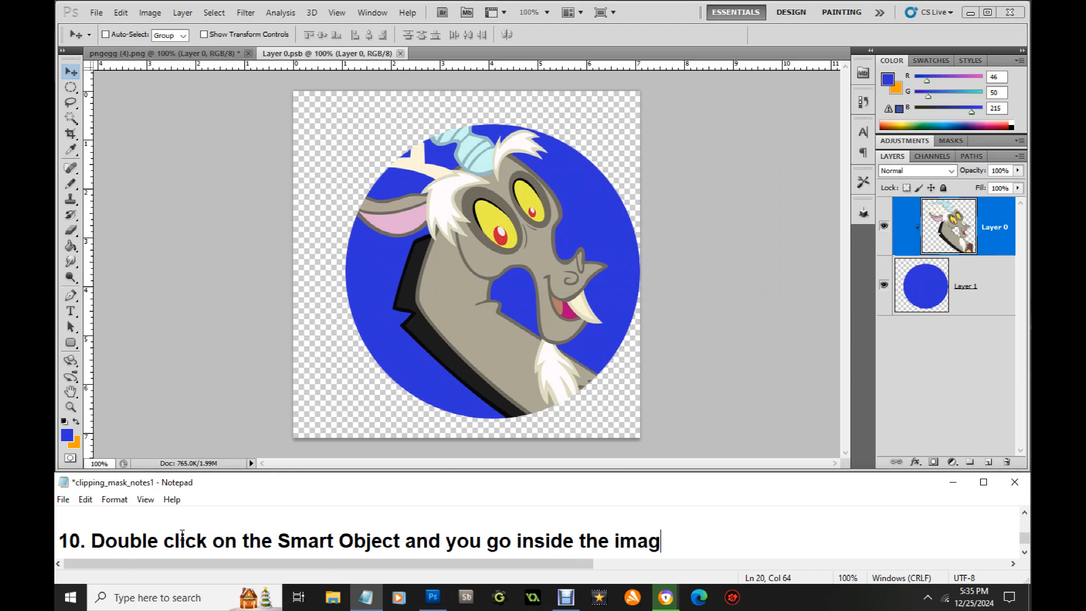
text(e and you can m)
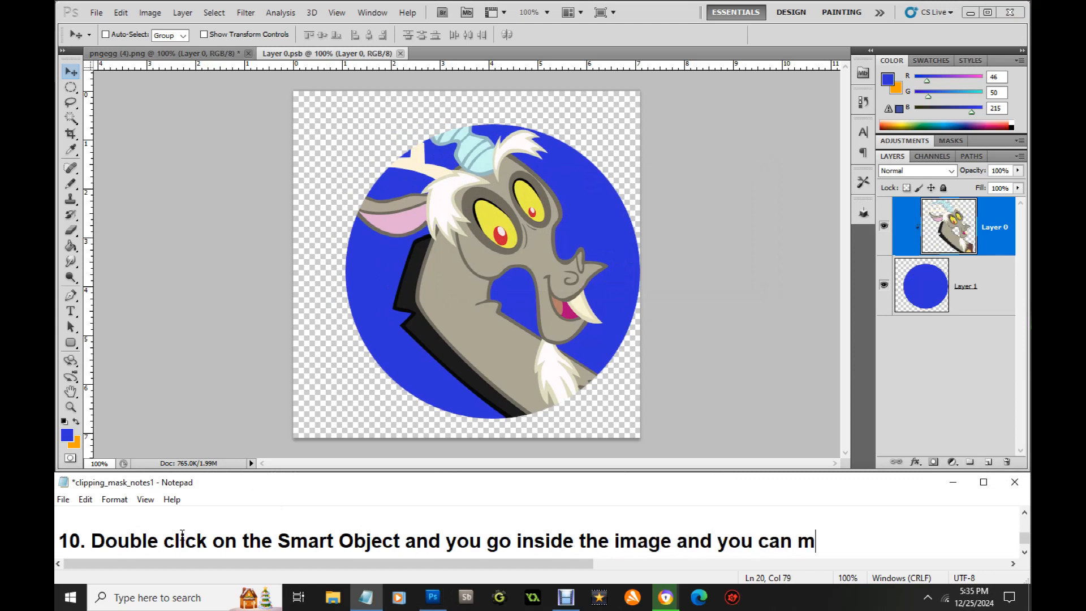
text(odify it)
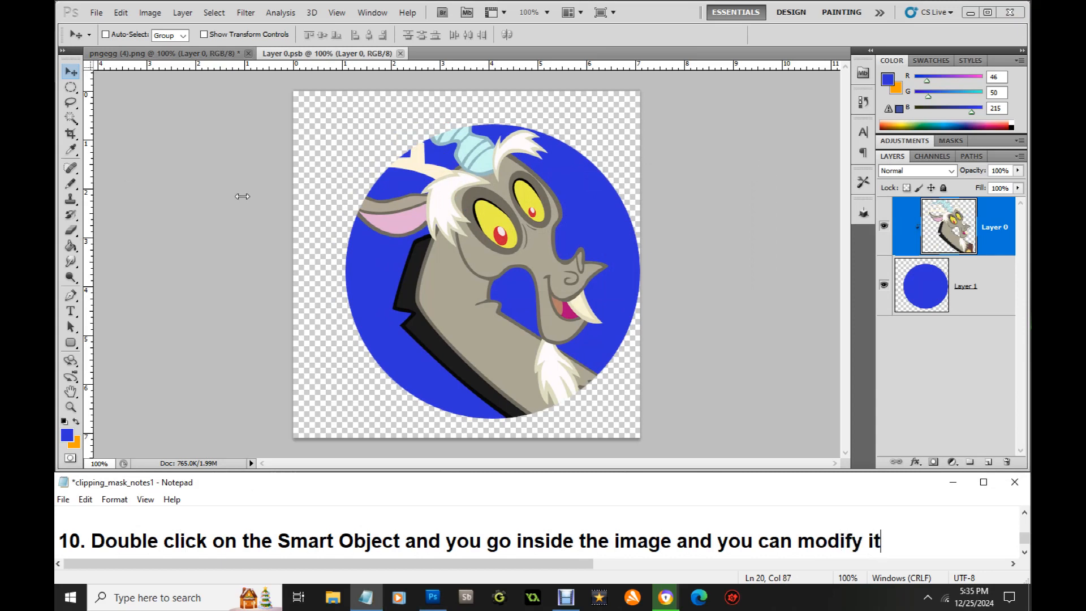
- Shift the character layer left inside Layer 0.psb in Photoshop, save the contents and return to pngegg (4).png
drag(462, 251, 431, 257)
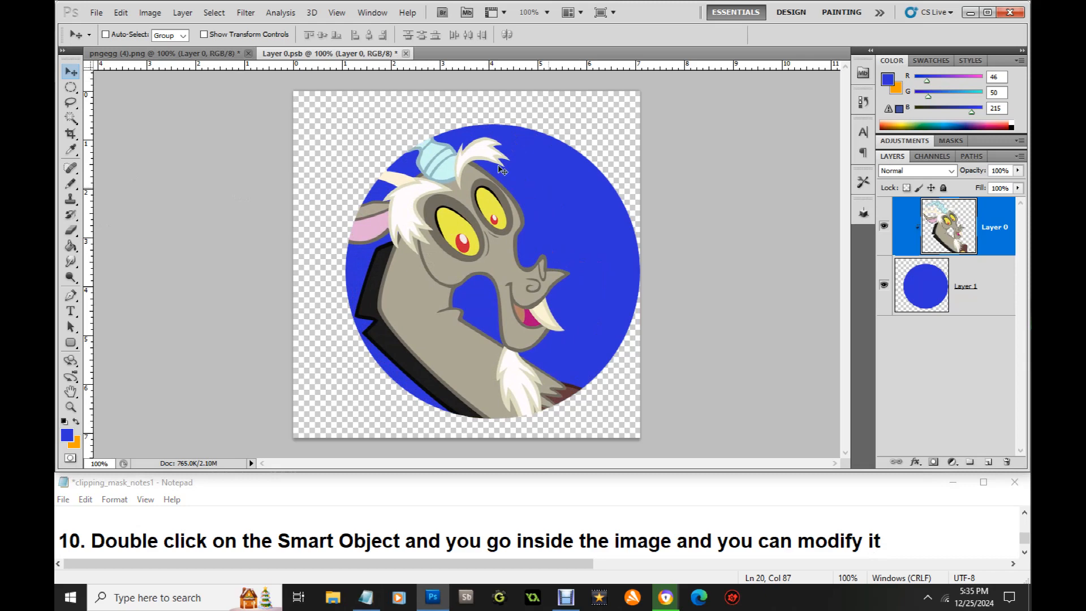
click(99, 14)
click(130, 207)
click(175, 54)
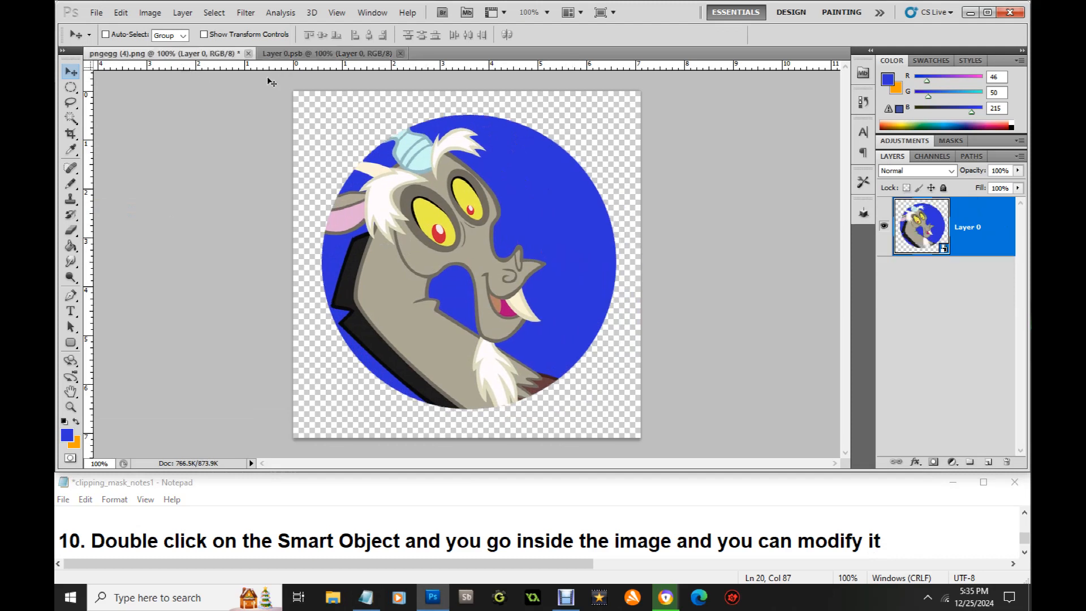
- Review the layers and available file commands of Layer 0.psb, and compare it with pngegg (4).png
click(317, 53)
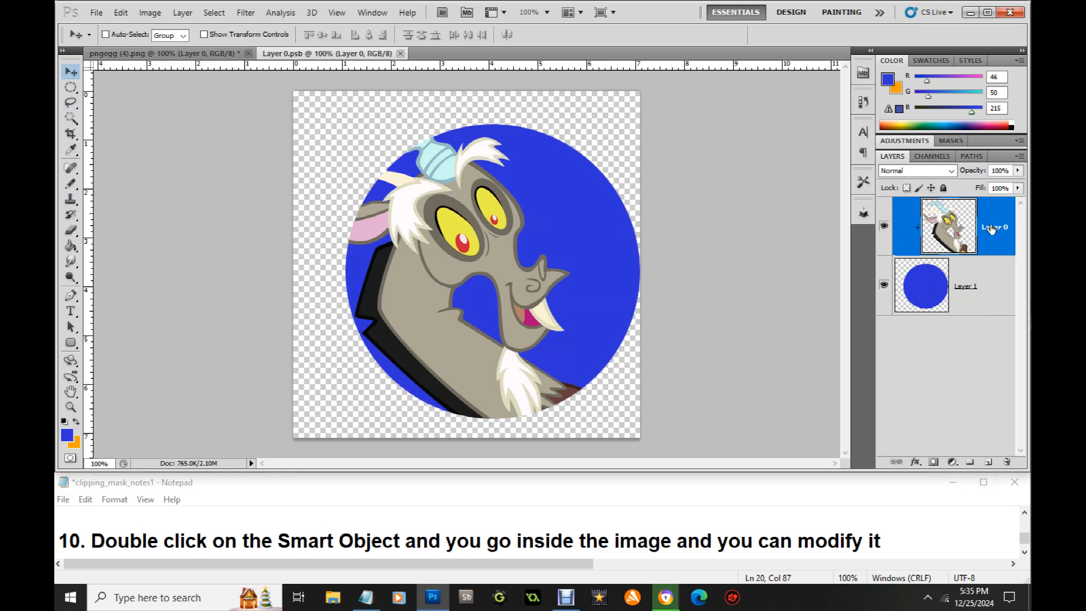
click(96, 13)
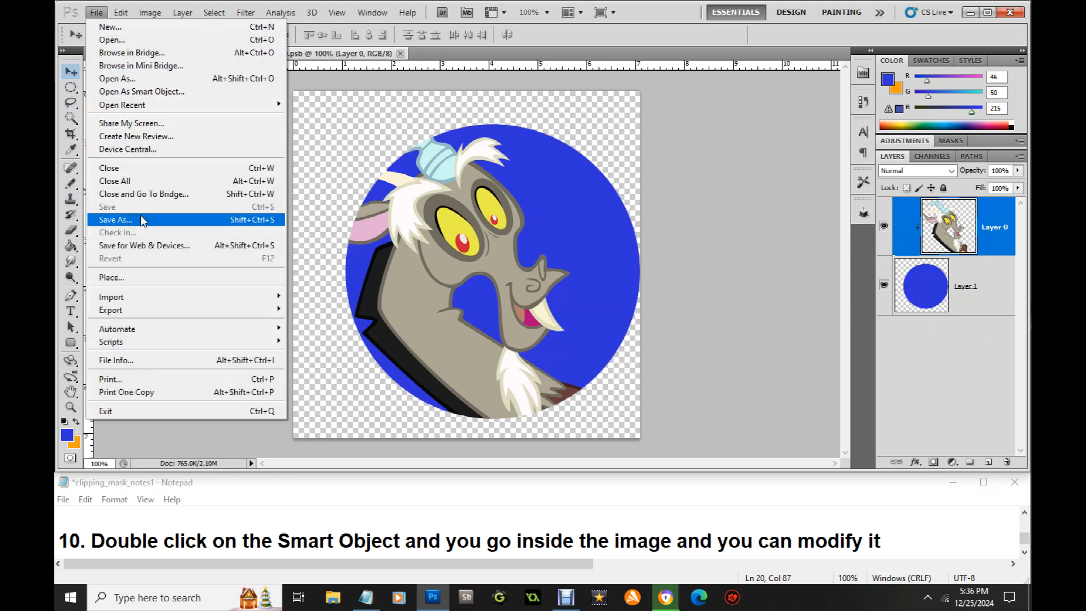
click(354, 124)
click(170, 54)
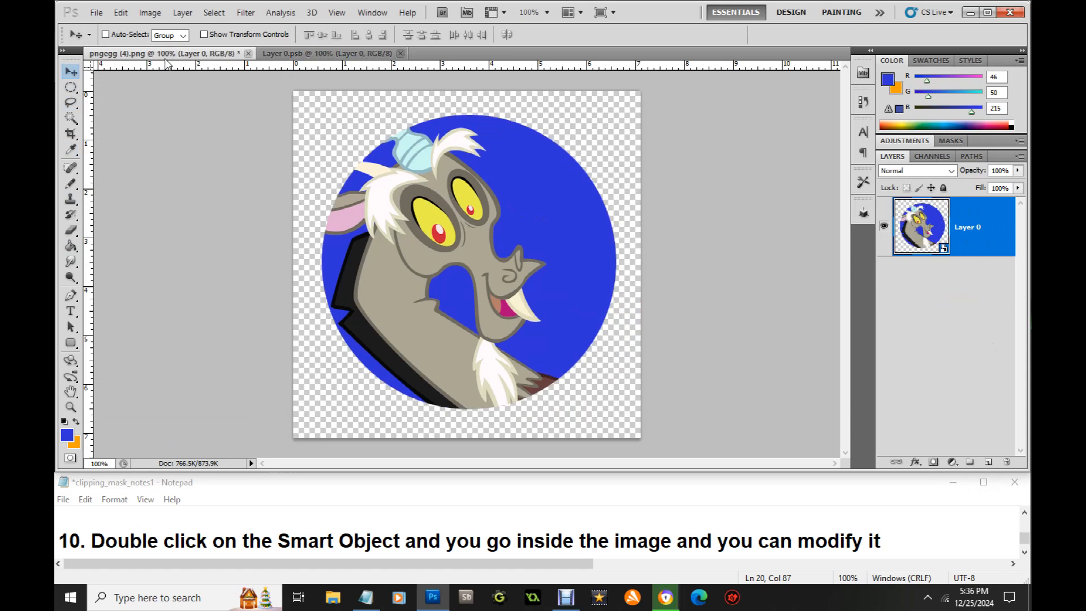
- Shift the character layer to the right within the circle in Layer 0.psb, save it and view the update in pngegg (4).png
click(323, 54)
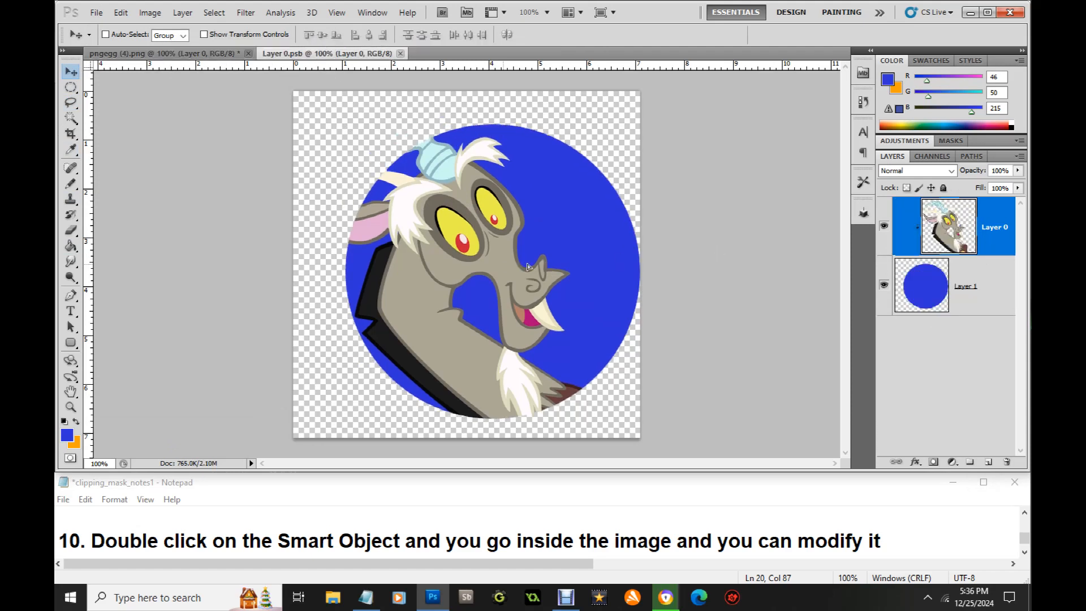
drag(435, 249, 499, 240)
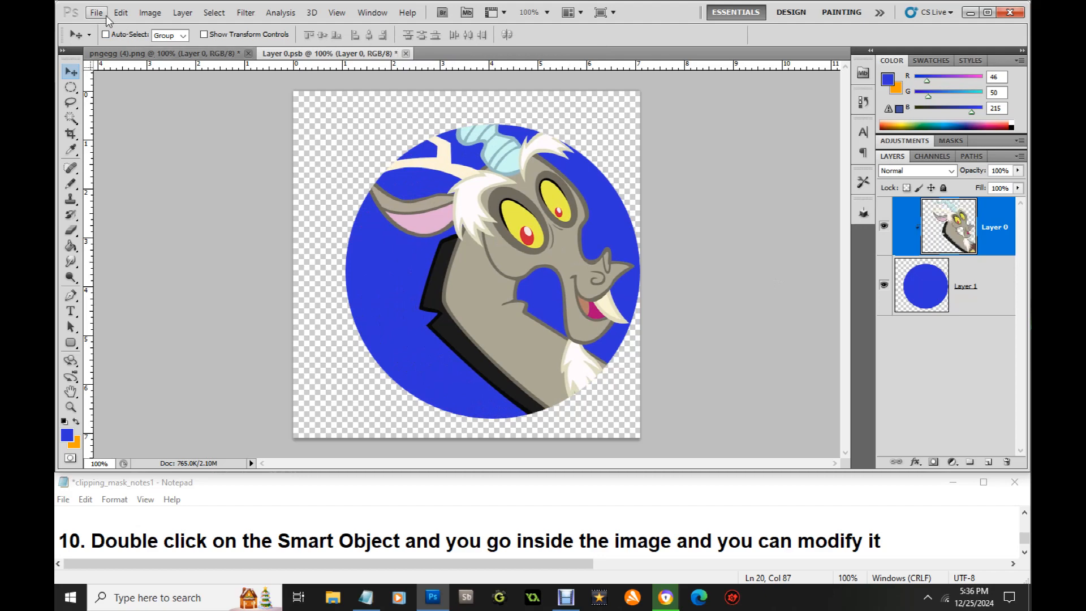
click(98, 13)
click(119, 207)
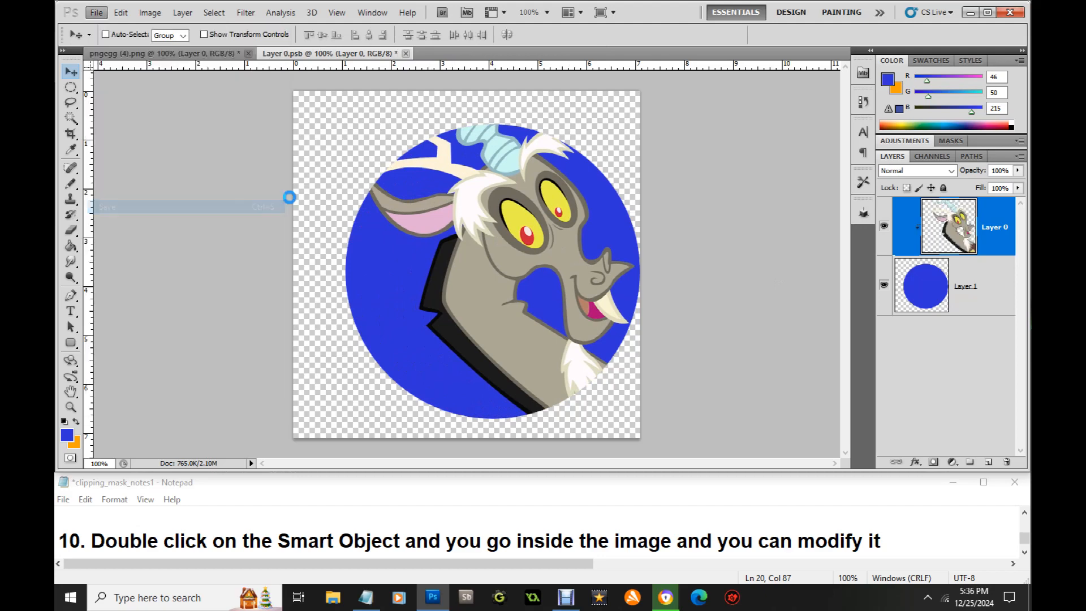
click(174, 53)
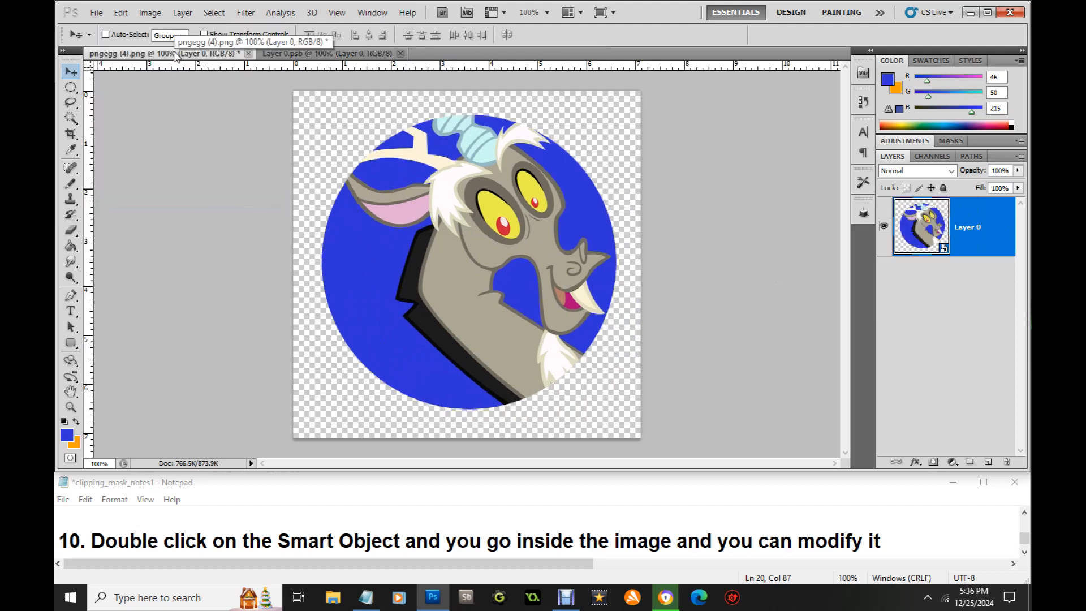
- Shift the character layer back left in Layer 0.psb, compare pngegg (4).png before and after saving the contents
click(359, 59)
drag(477, 195, 398, 208)
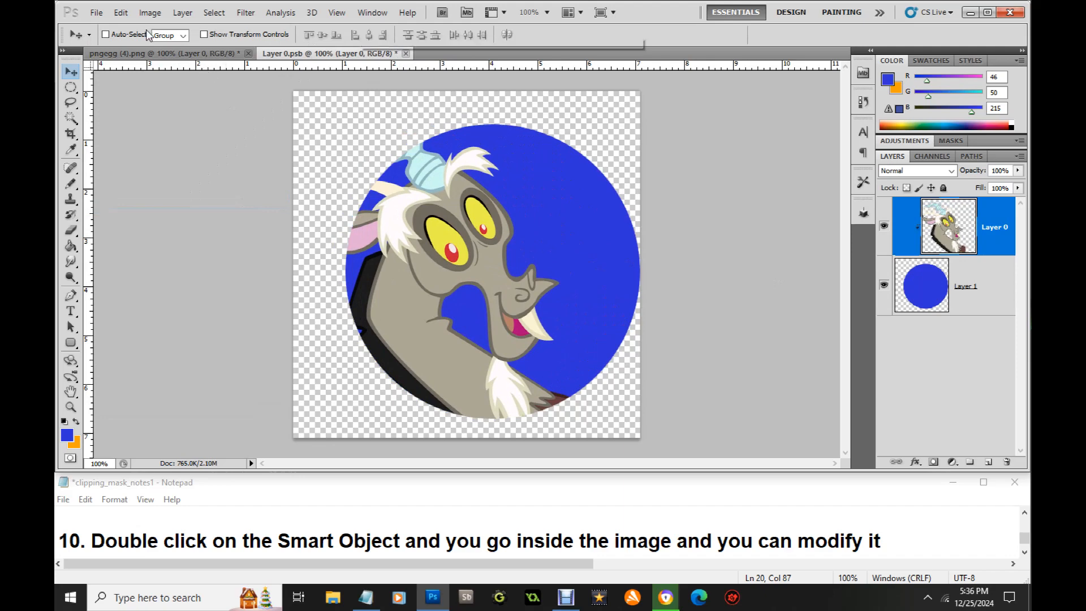
click(125, 55)
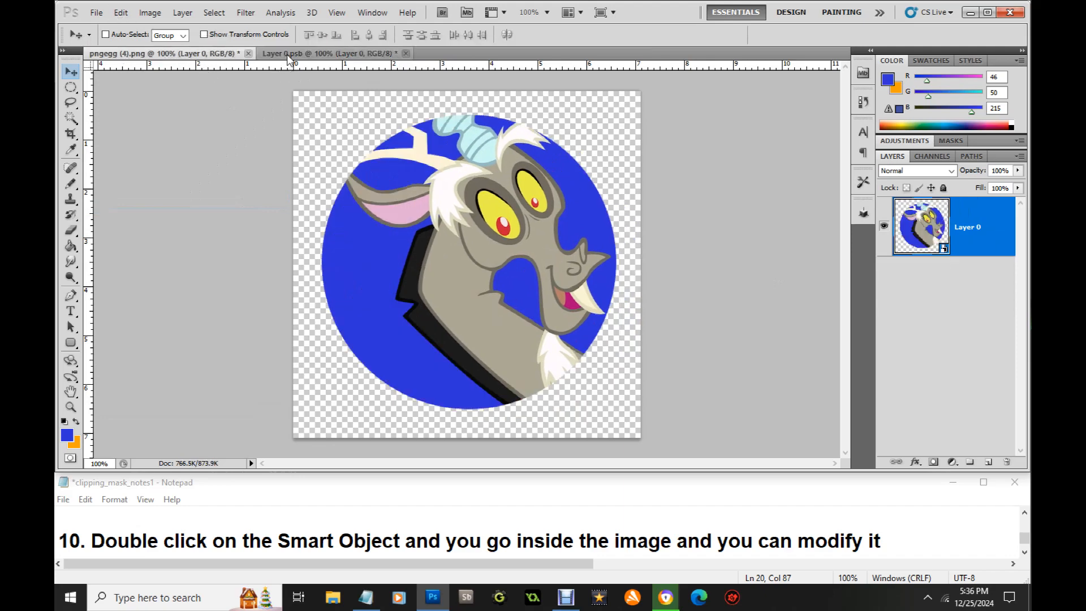
click(287, 54)
click(96, 12)
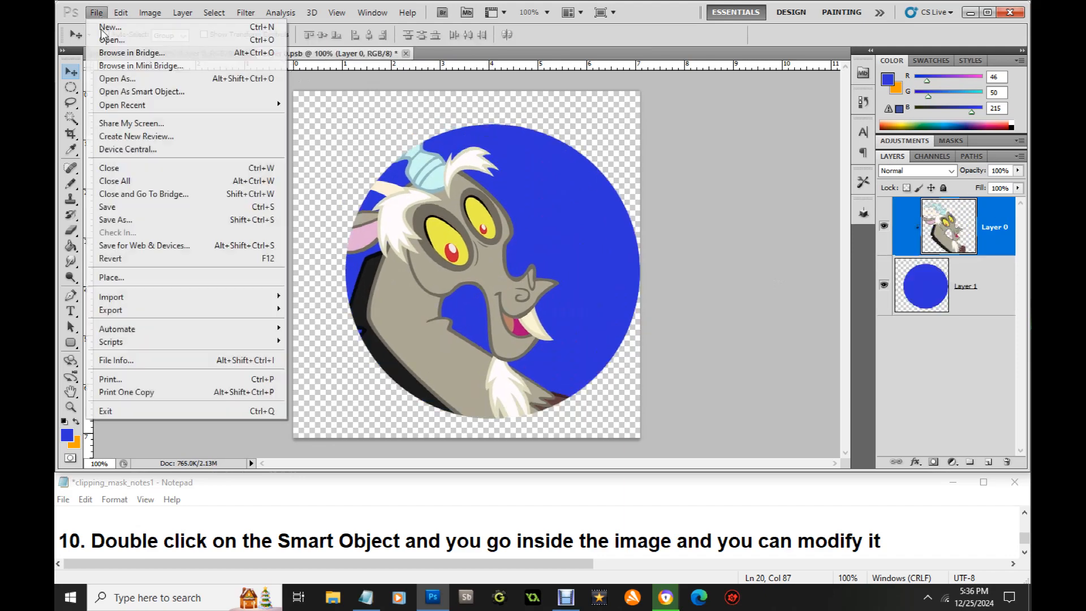
click(135, 206)
click(174, 55)
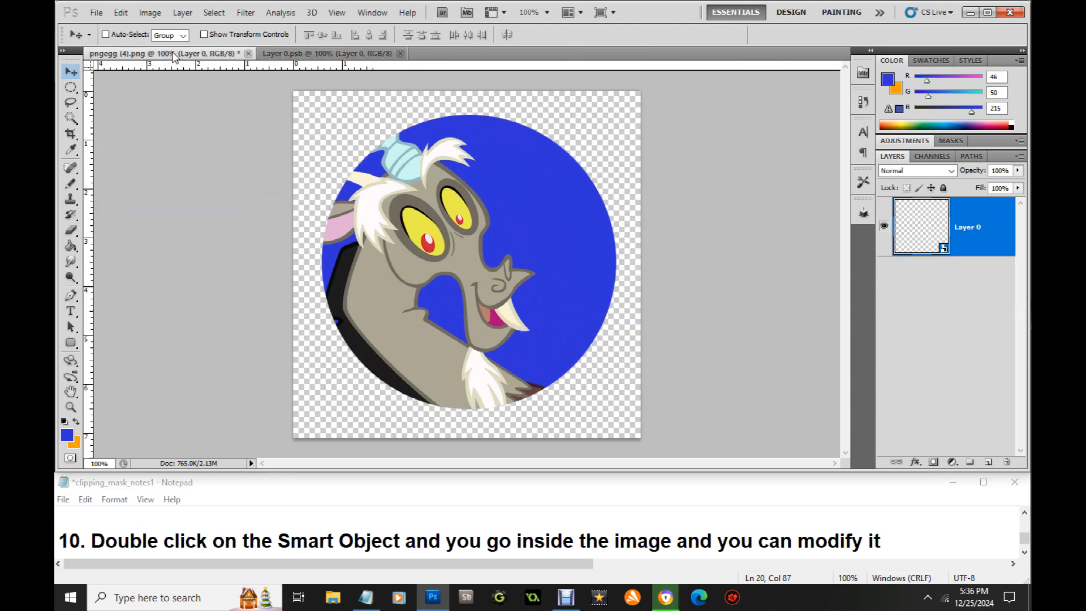
- Extend note 10 in Notepad with ", then Save it, then go back to other tab at the top to see the change"
click(895, 537)
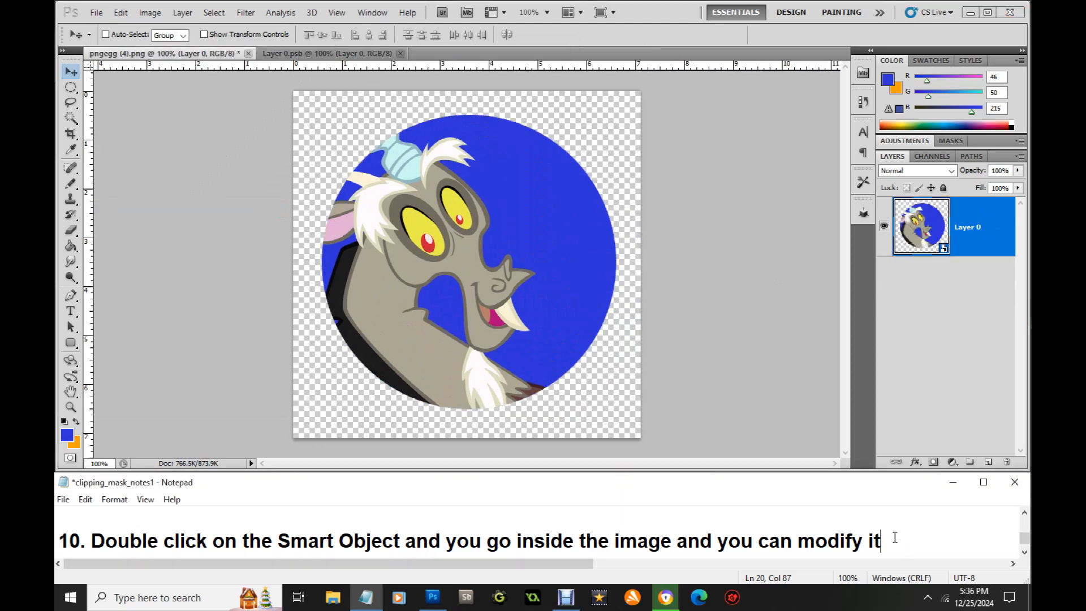
text(, then Save it)
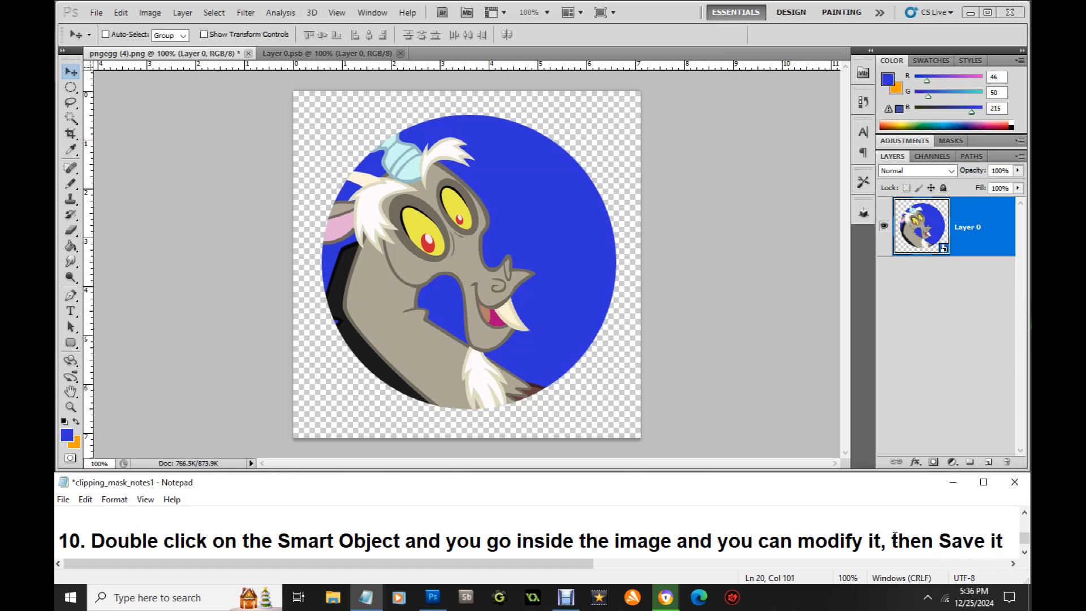
text(, then go)
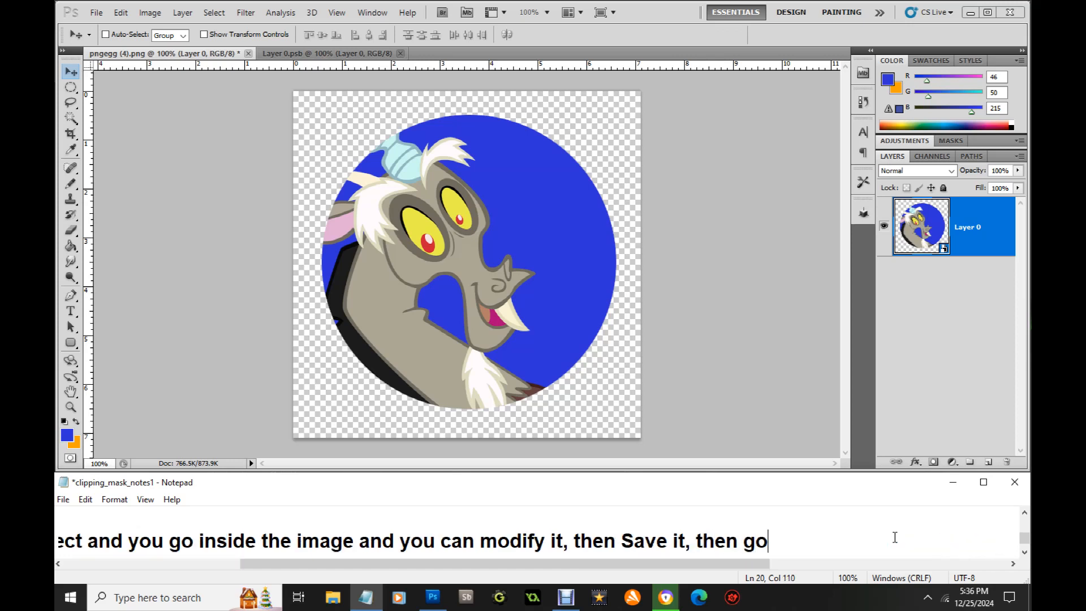
text( back to )
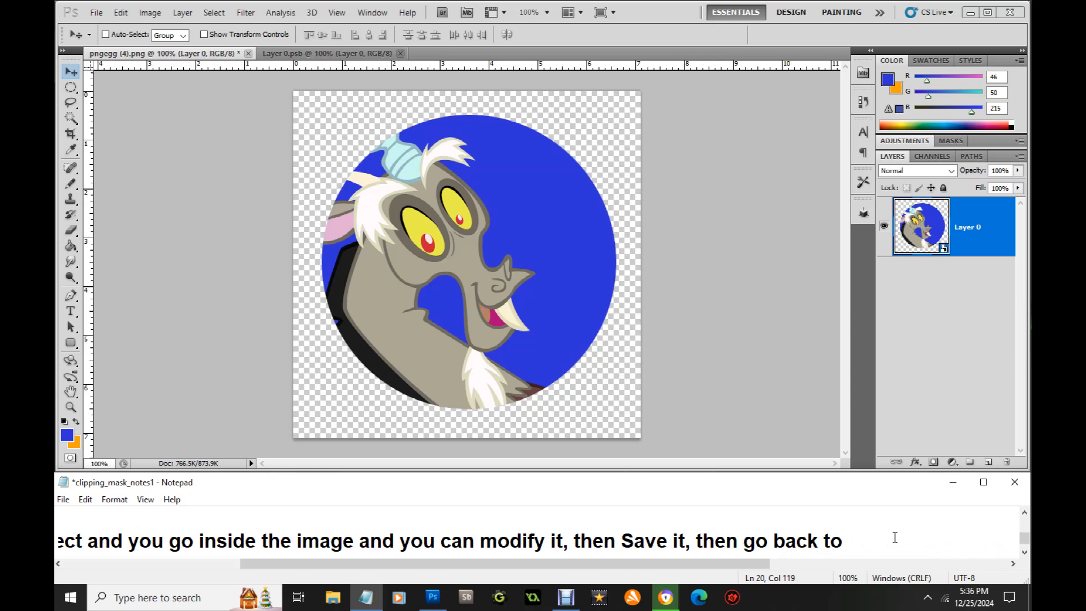
text(other tab )
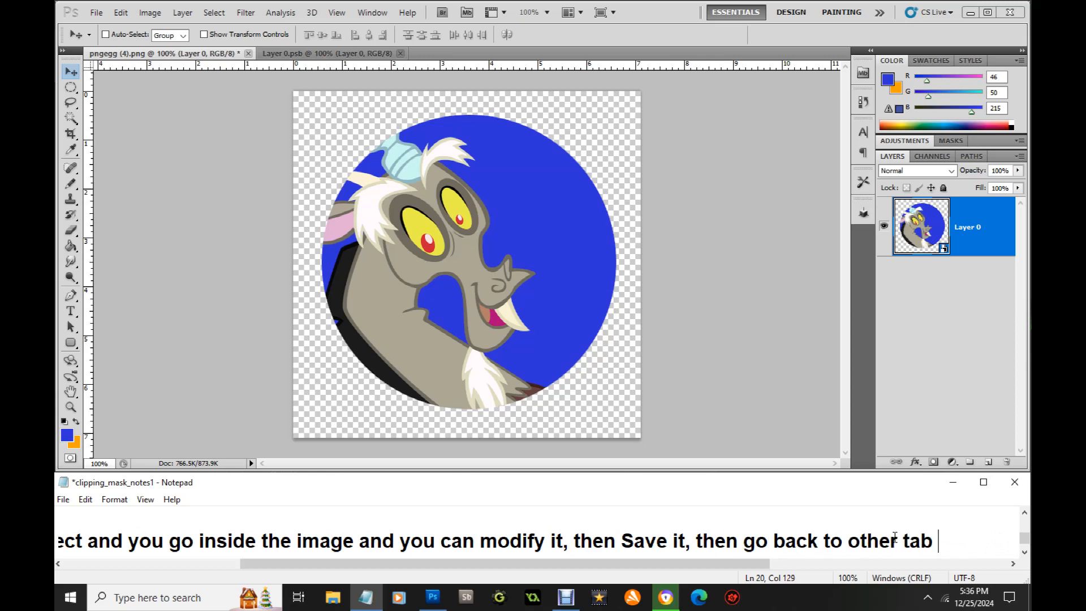
text(at the top to see the )
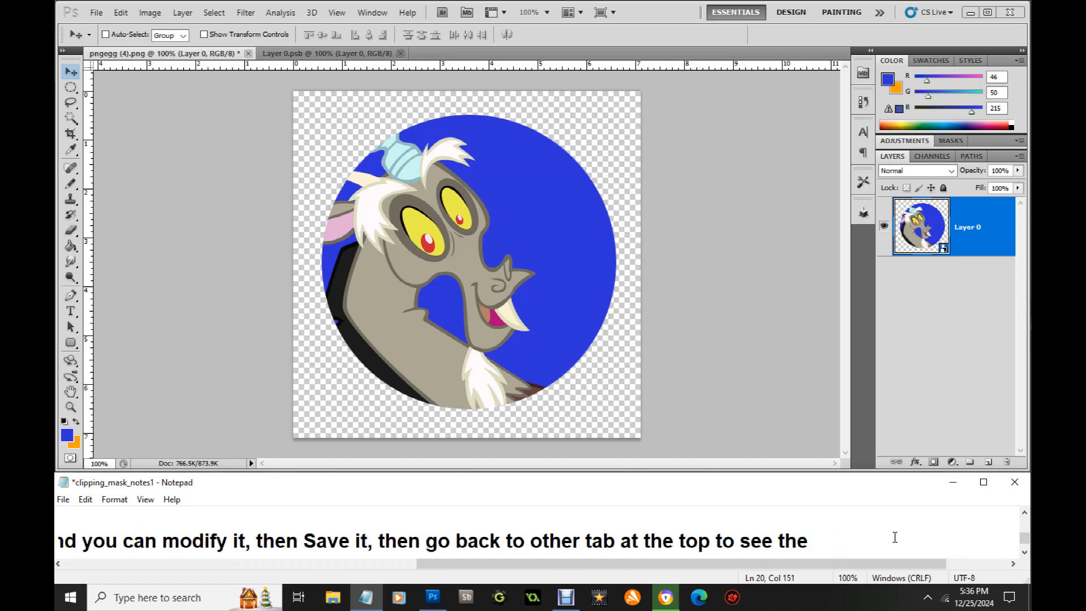
text(change)
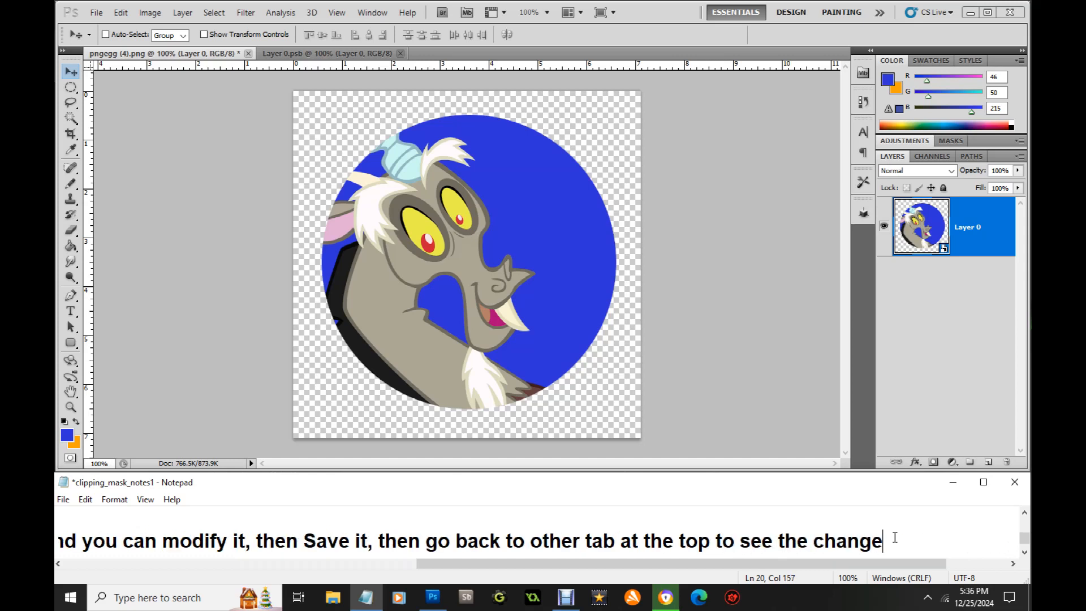
- Finish note 10 with ", and you are also outside of the Smart Object."
text(, and you are a)
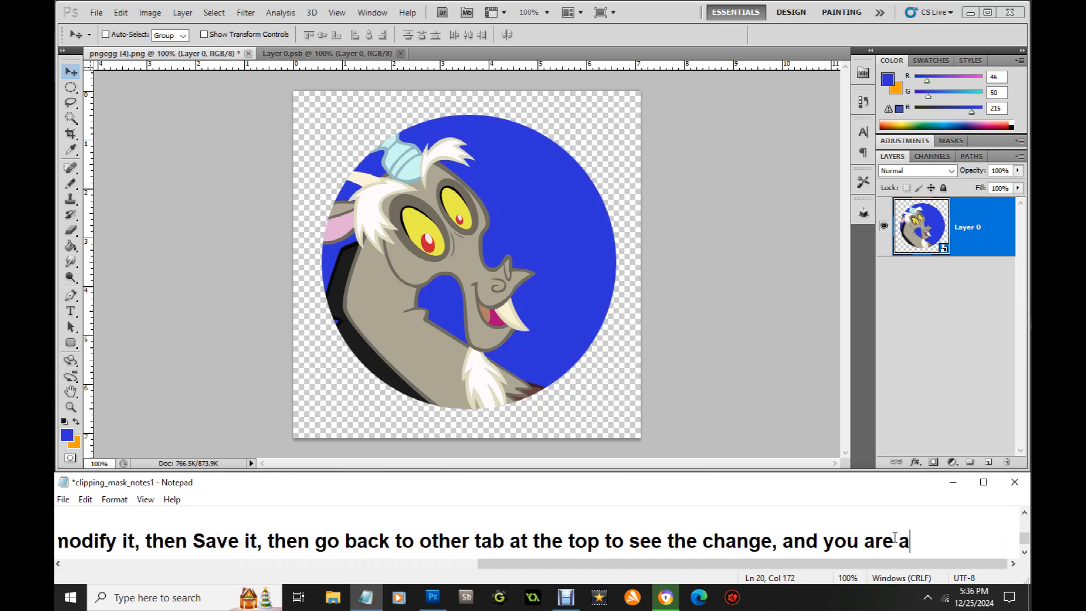
text(lso outli)
key(BackSpace)
key(BackSpace)
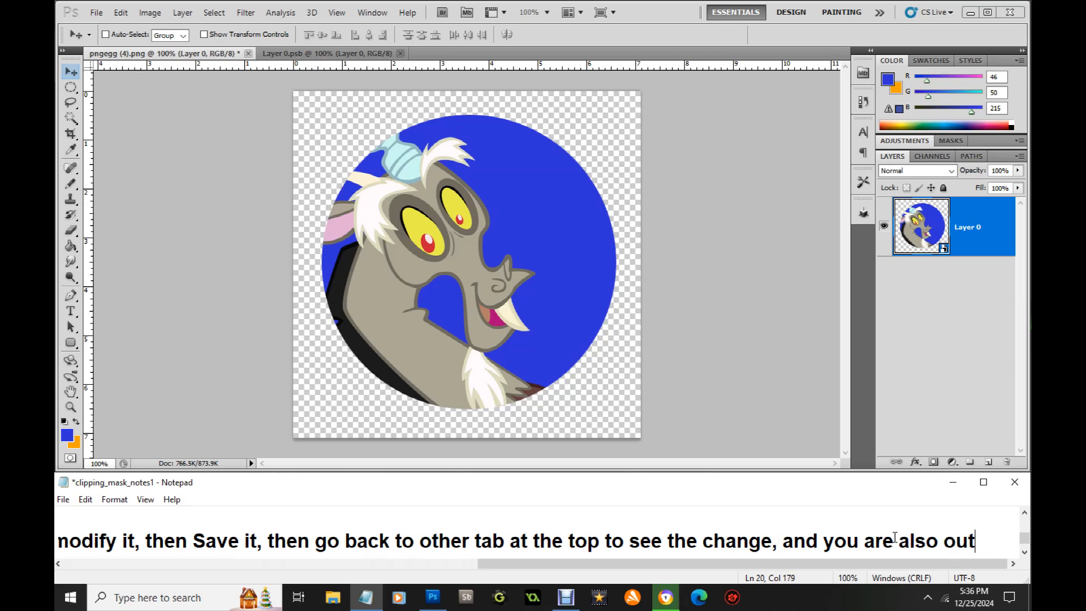
text(tside of the Smart )
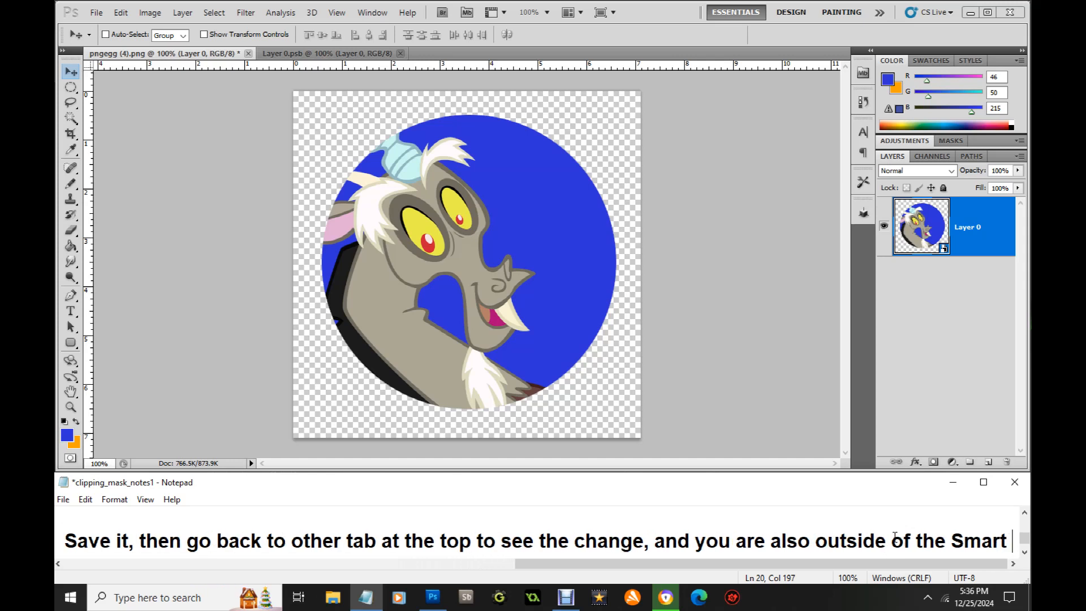
text(Object.)
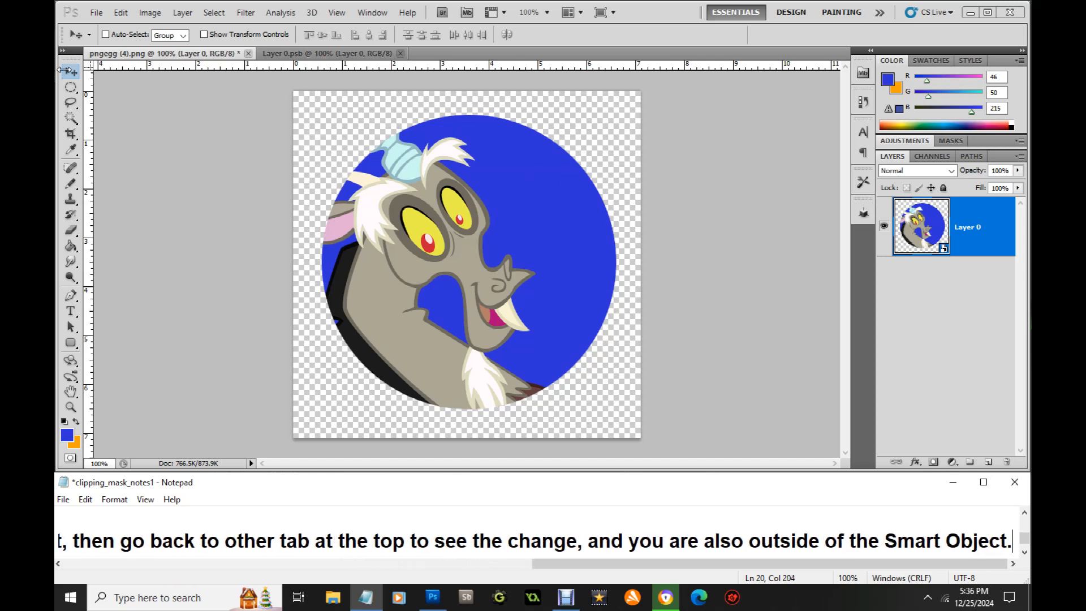
- Bring up Layer 0.psb in Photoshop, and start a new note numbered 11 below note 10 in Notepad
click(67, 70)
click(327, 54)
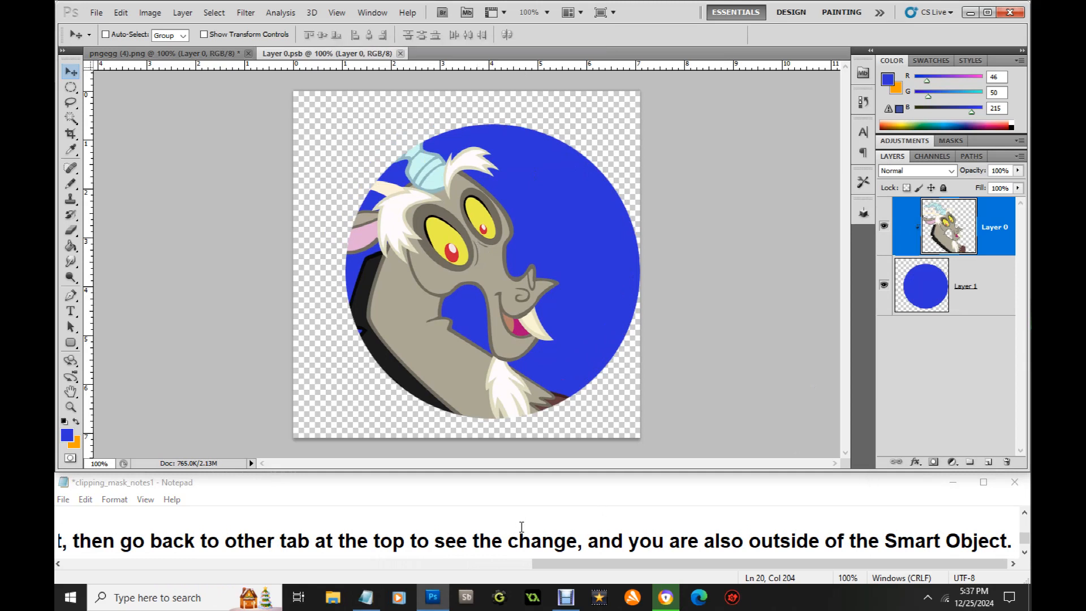
click(575, 563)
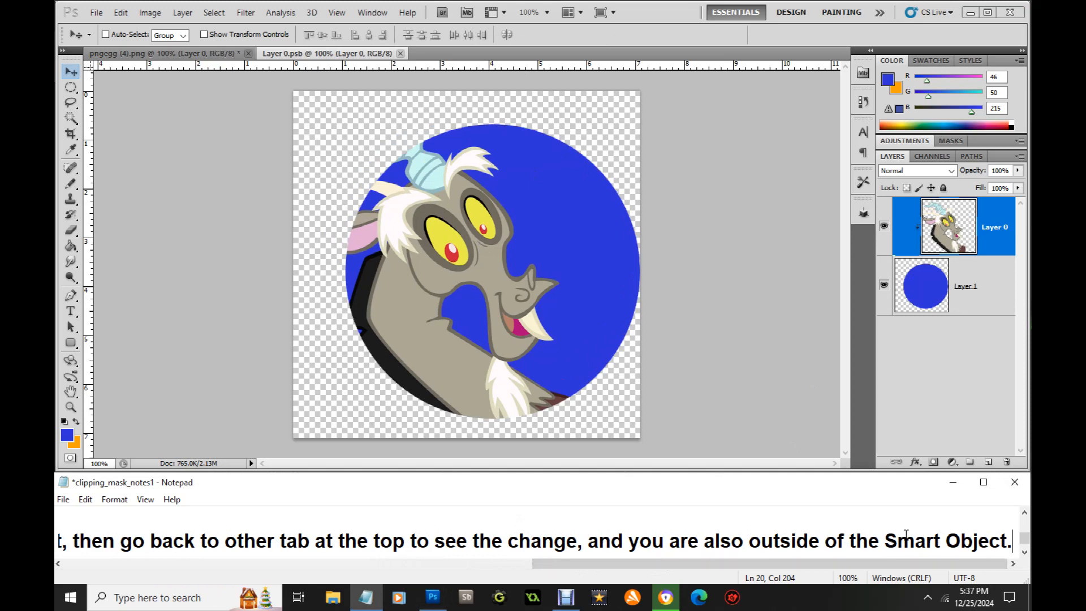
key(Return)
key(Return)
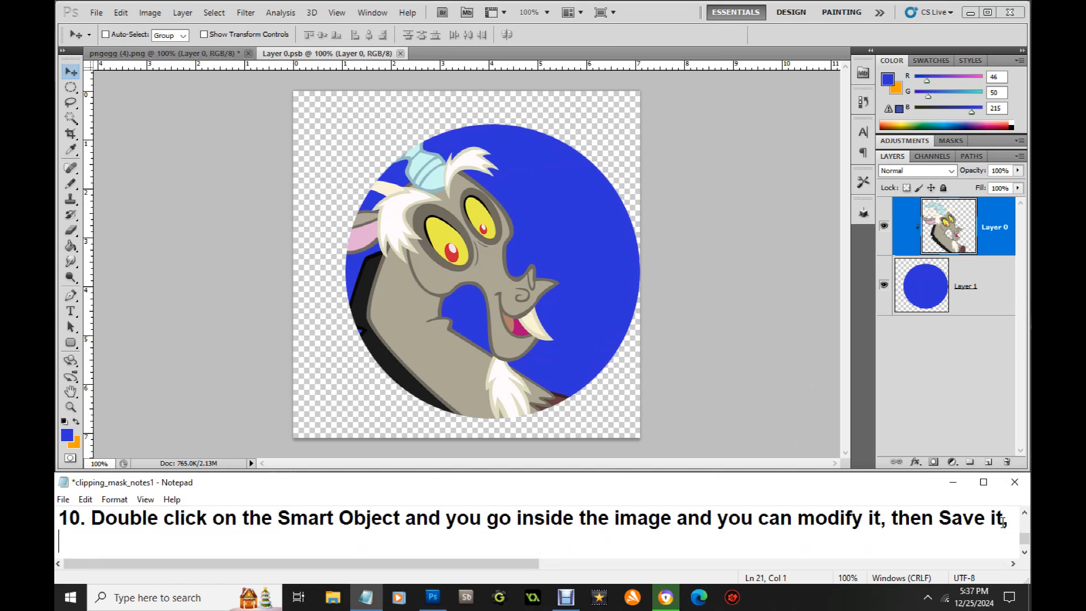
text(1.)
key(BackSpace)
text(1)
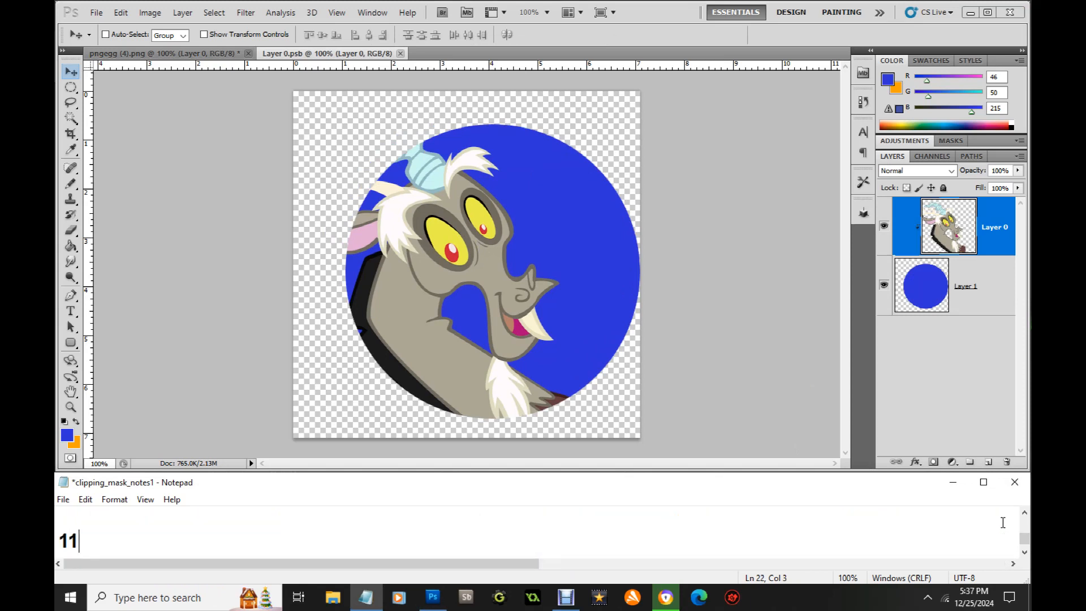
- Write note 11 as ". The second layer you are inside the Smart Object, where you can make the changes"
text(. The second lay)
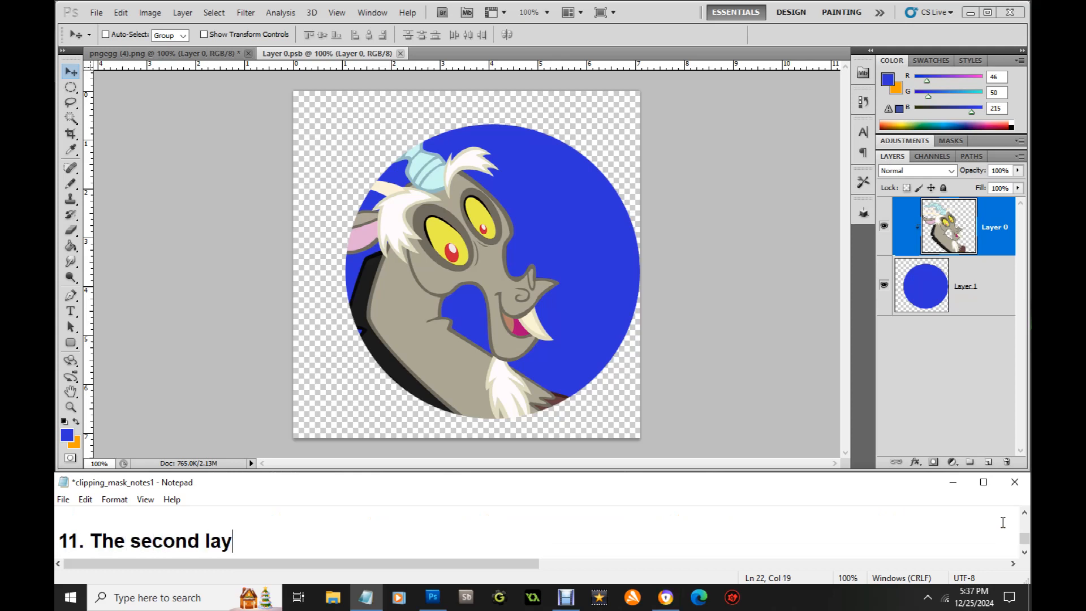
text(er you are in)
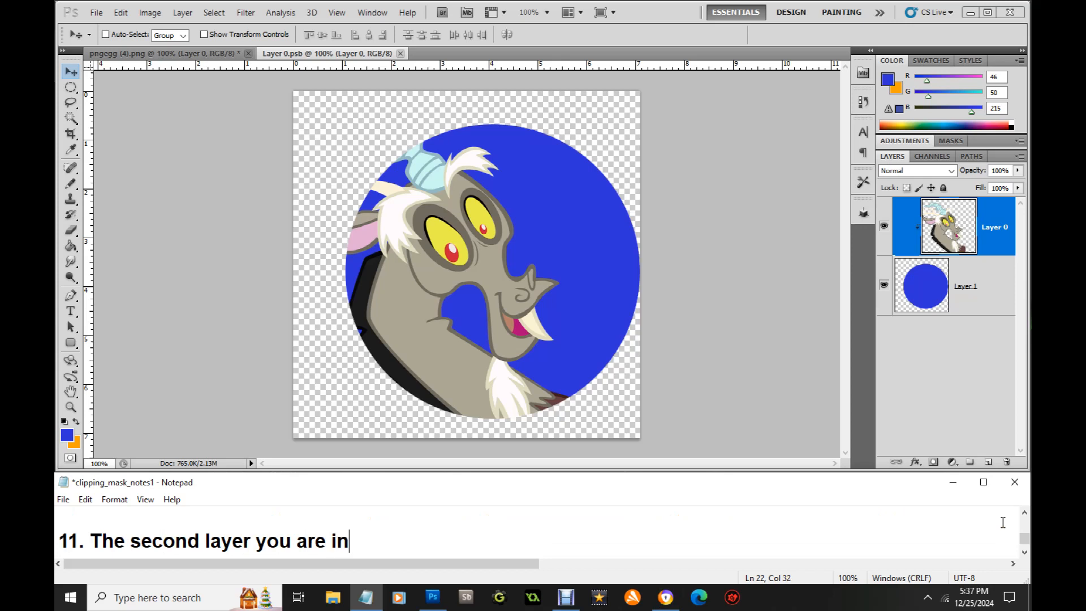
text(side the )
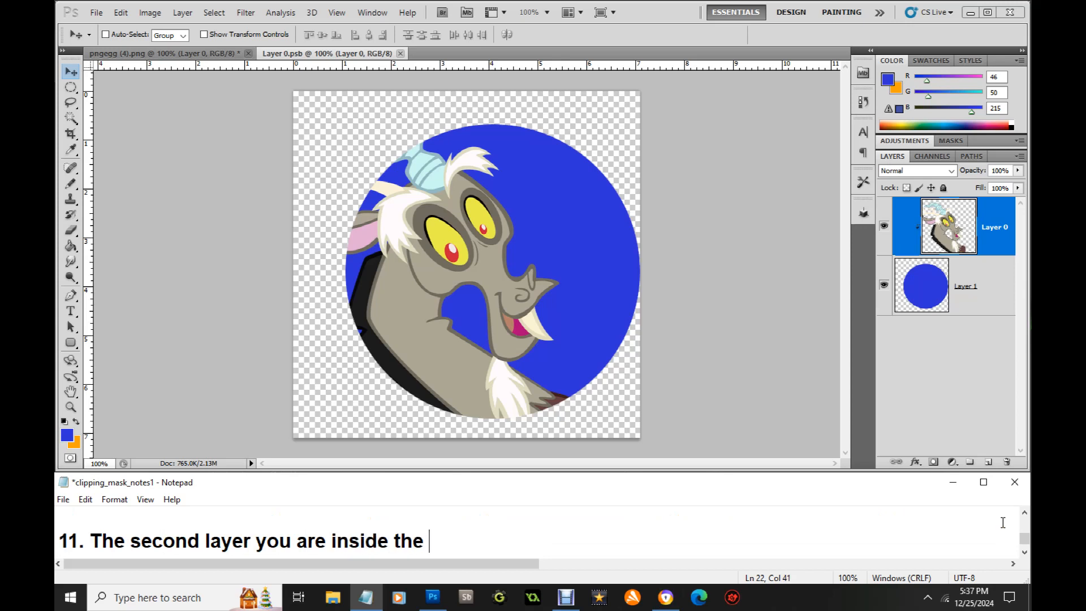
text(Smart Obj)
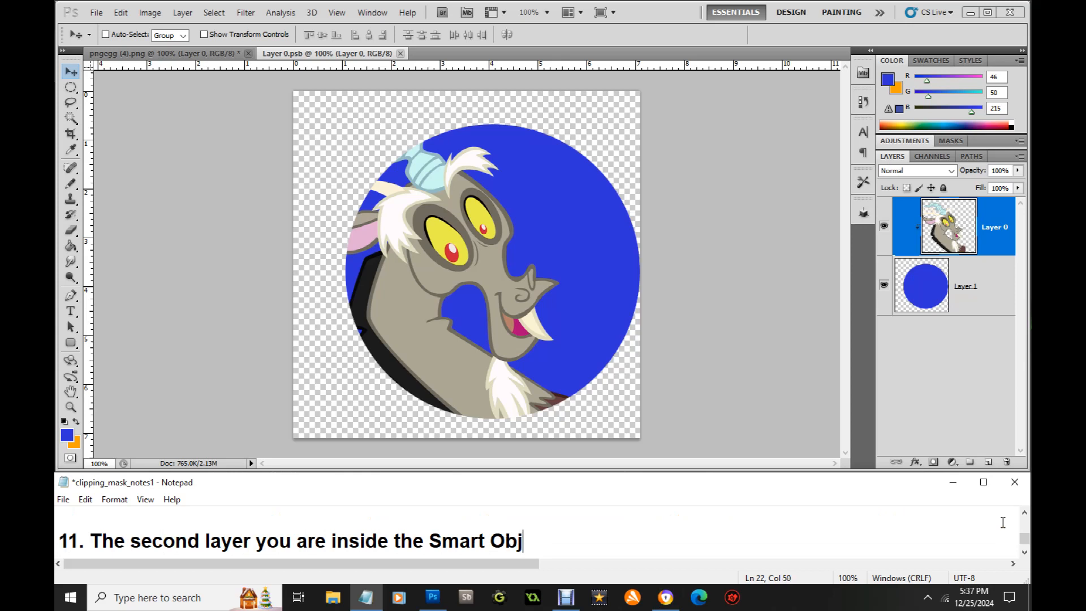
text(ect, wherer)
key(BackSpace)
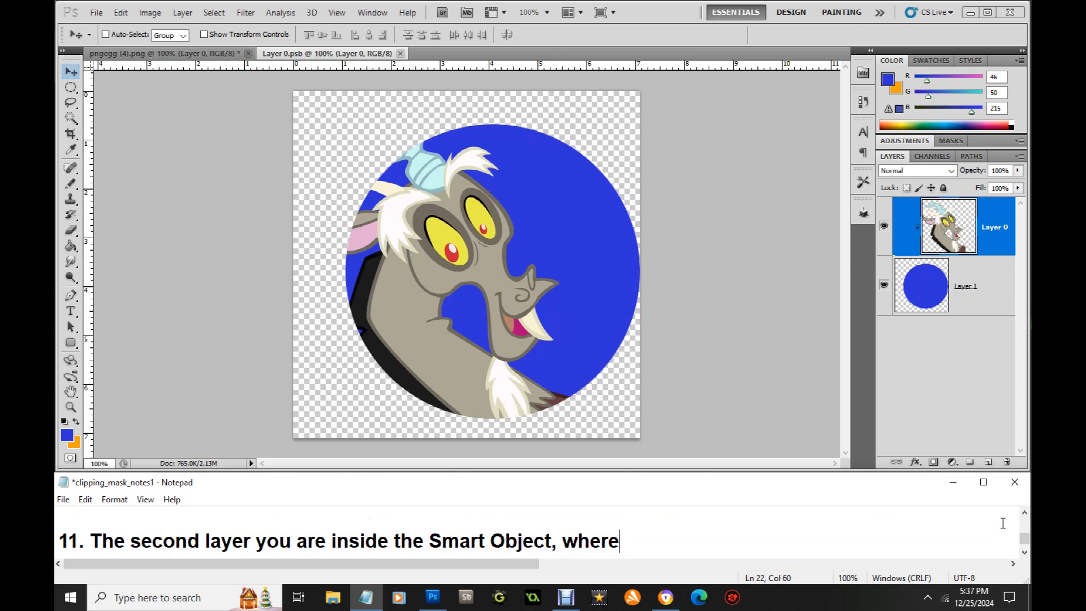
text(you can make)
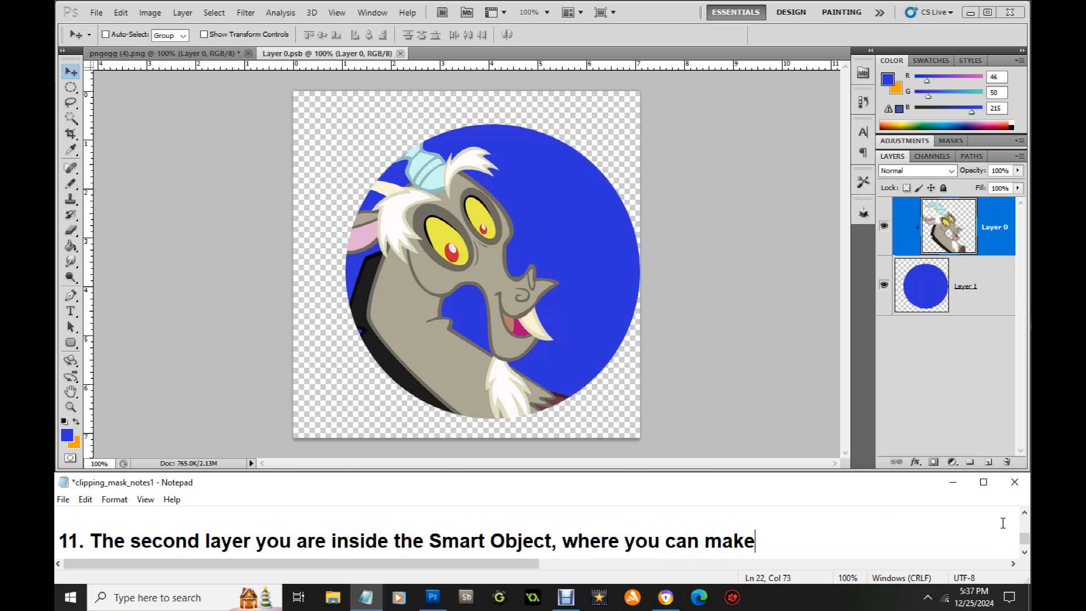
text( the changes)
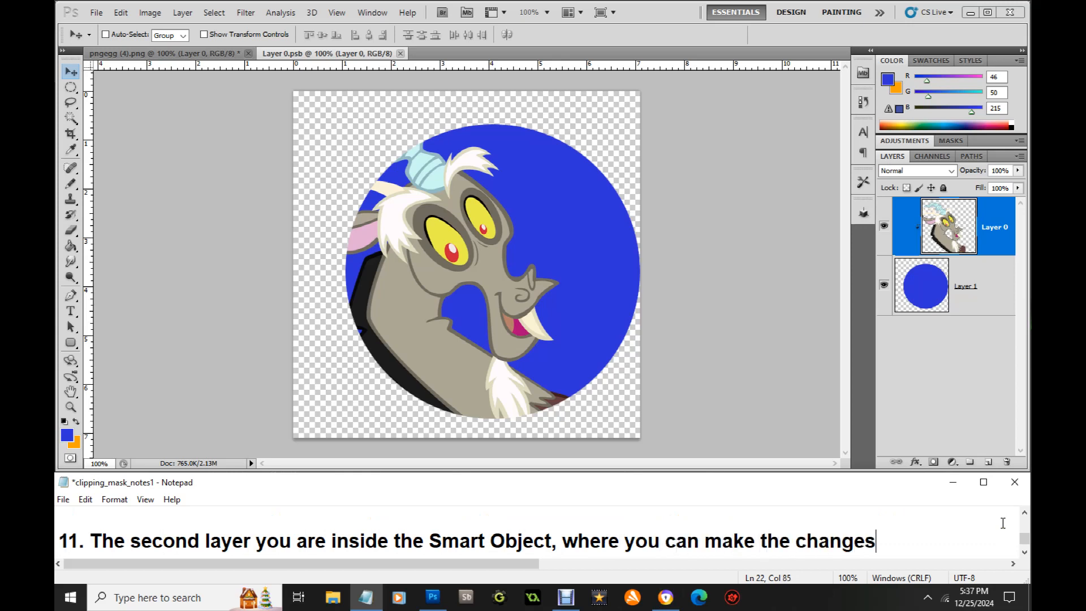
- Complete note 11 with ", then Save it, the first tab is when you are outside of the Smart Object."
text(, the fir)
key(BackSpace)
key(BackSpace)
key(BackSpace)
text(n Save i)
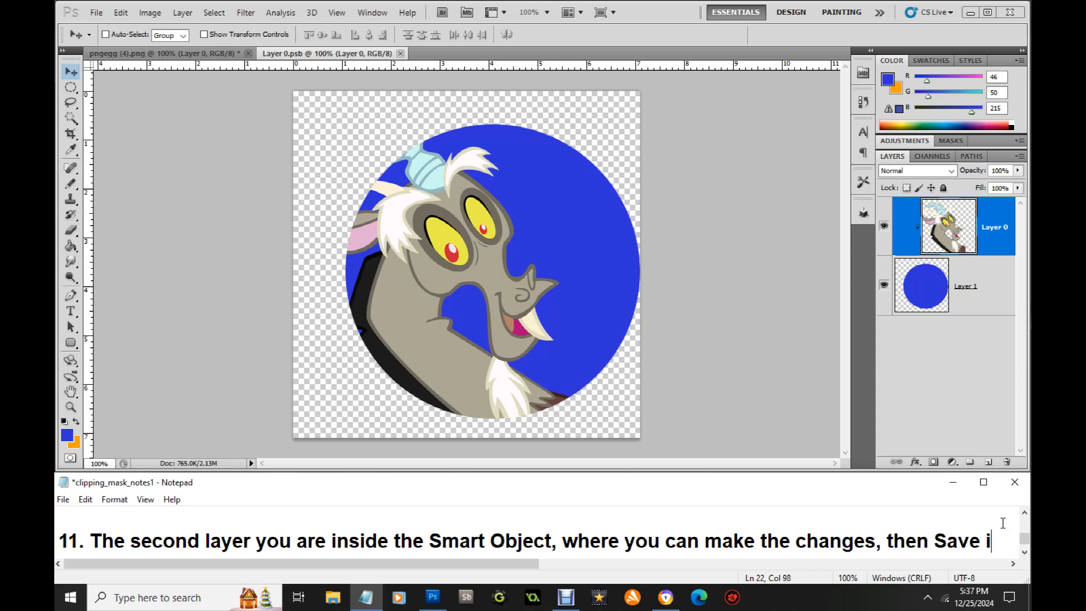
text(t, th )
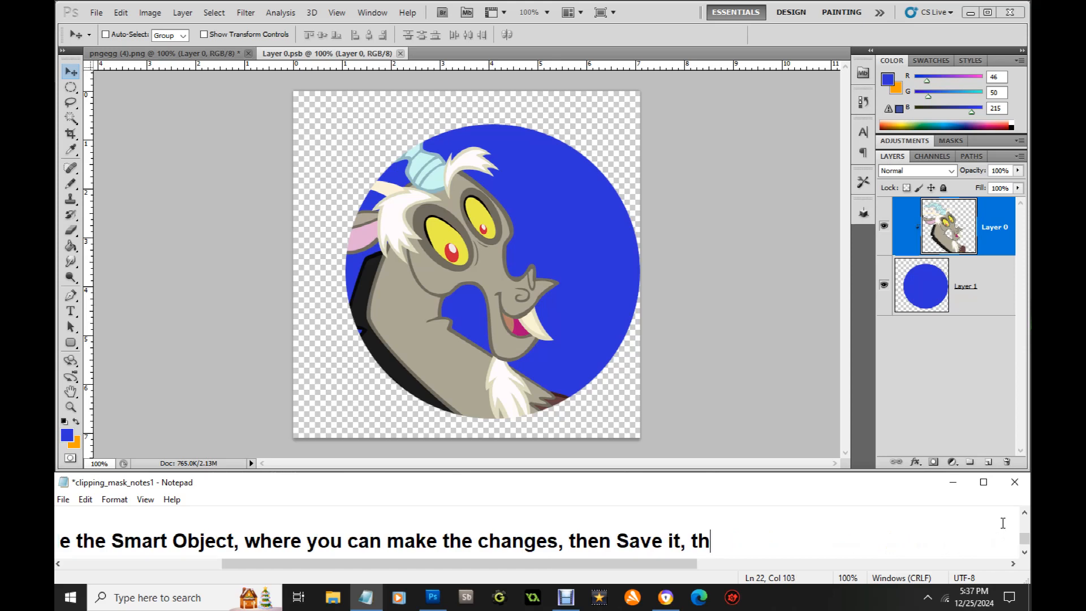
text(e first tab i)
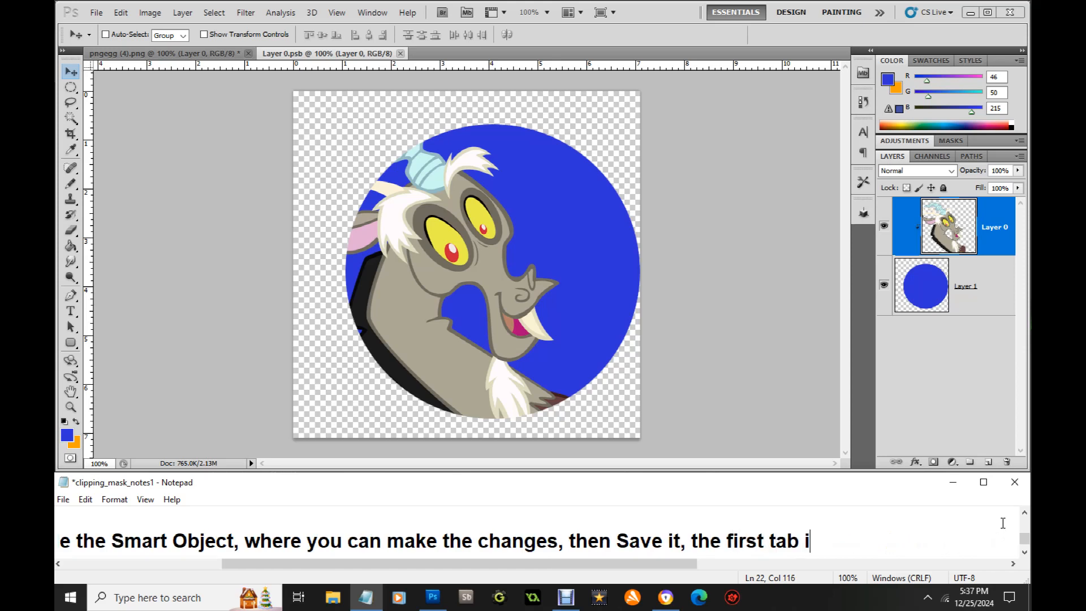
text(s when )
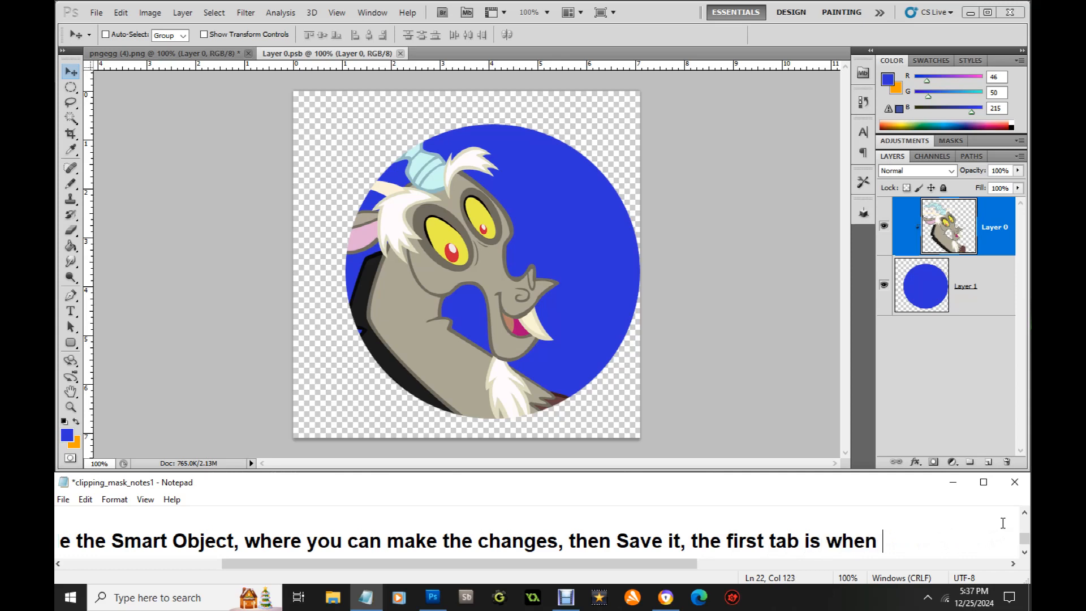
text(you are )
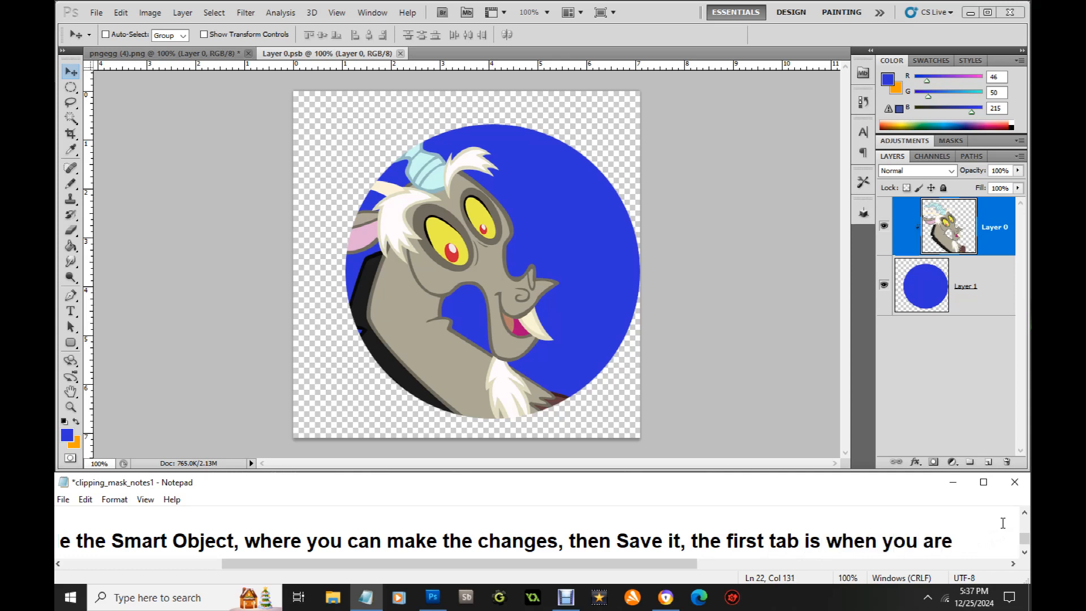
text(outside )
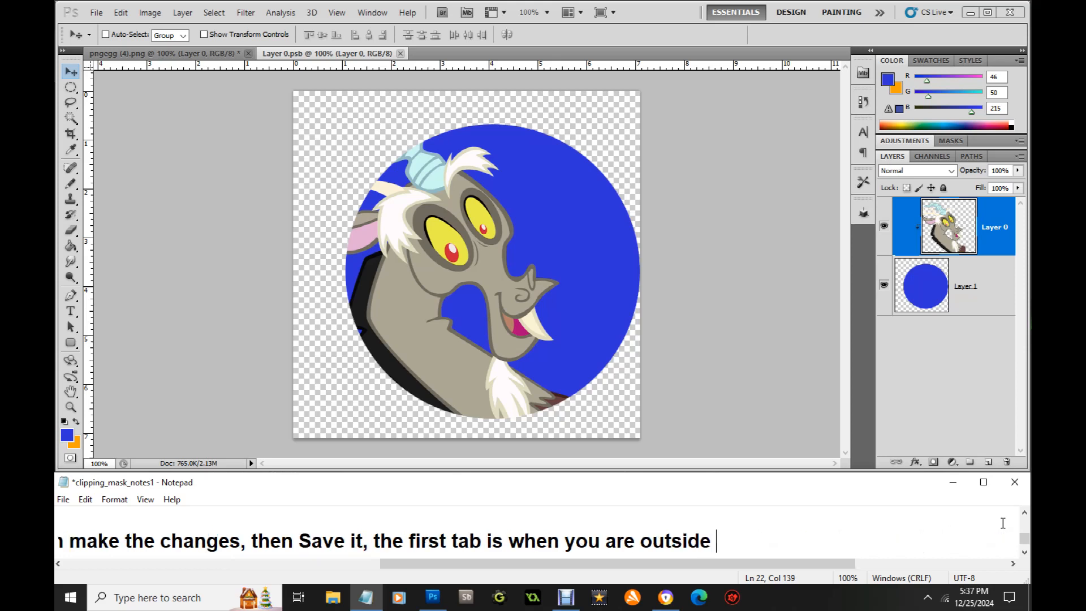
text(of the Sma)
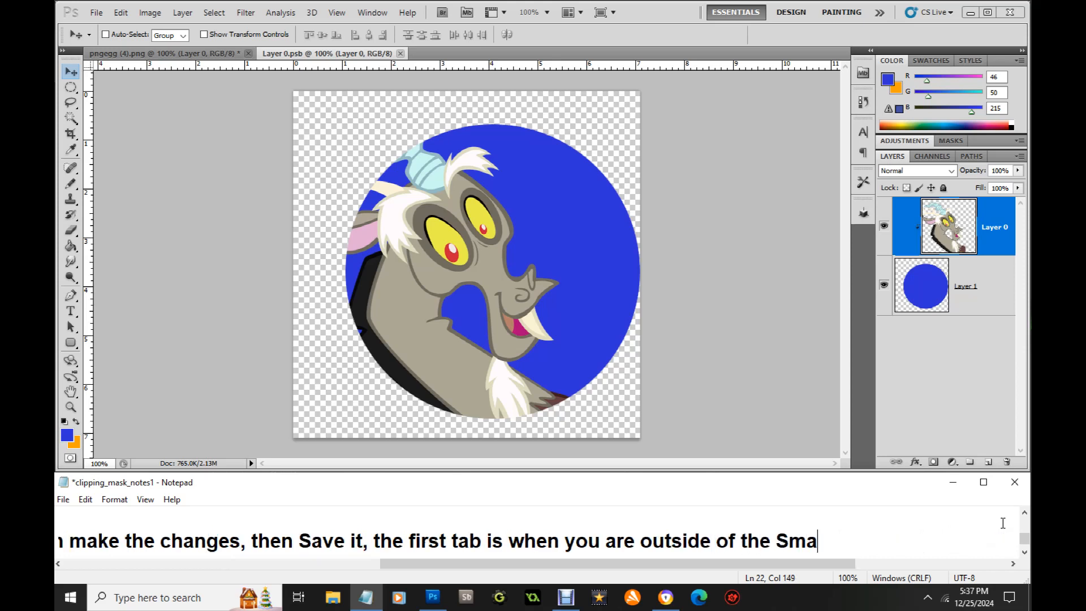
text(rt Object.)
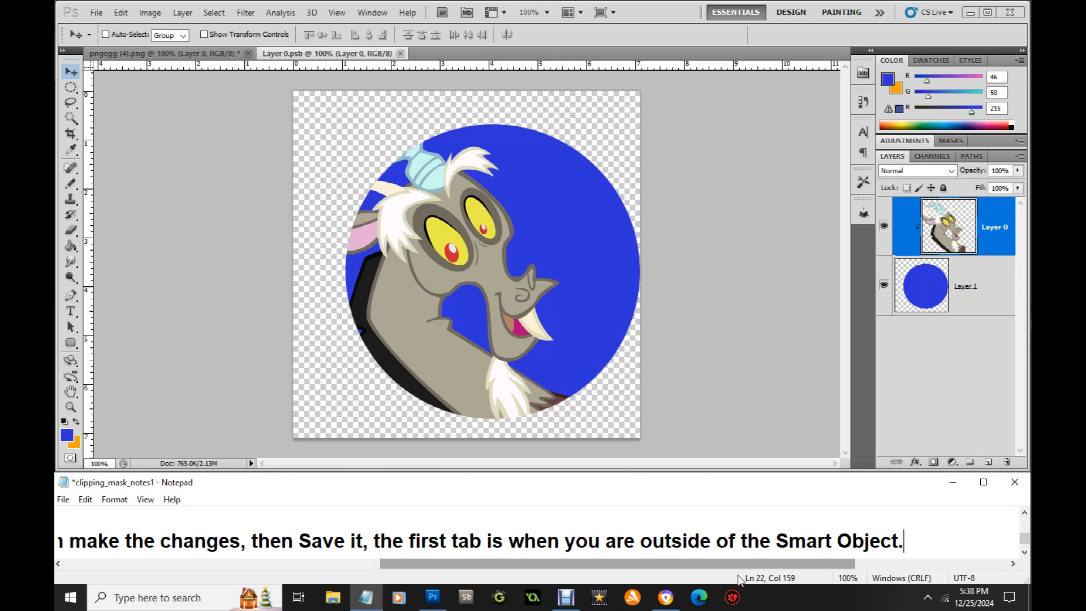
- Review the beginning of note 11 and the closing thank-you line below it
drag(699, 562, 369, 565)
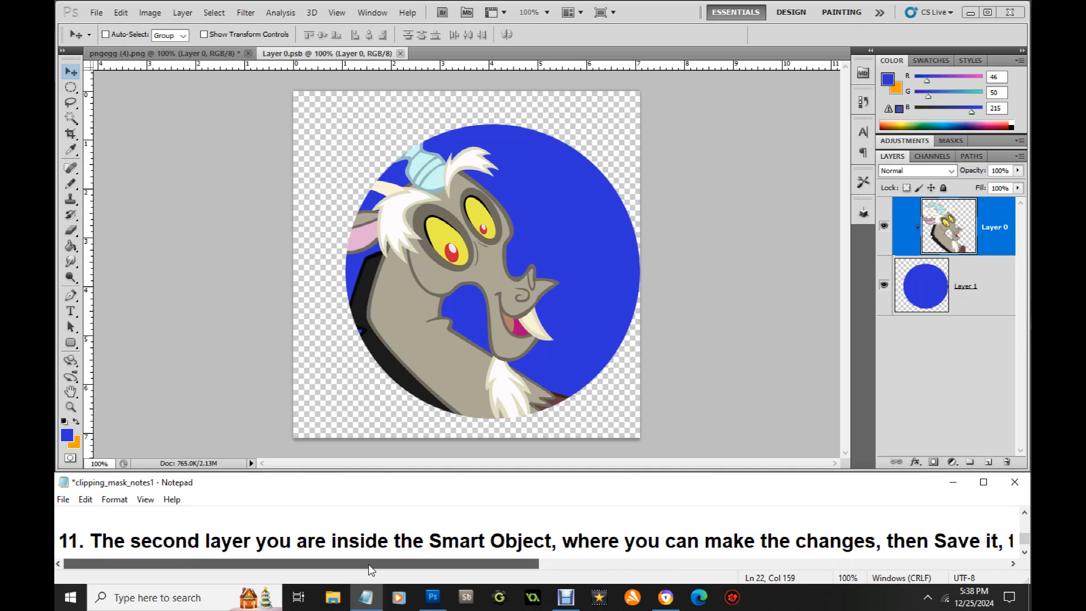
click(1025, 552)
click(1025, 553)
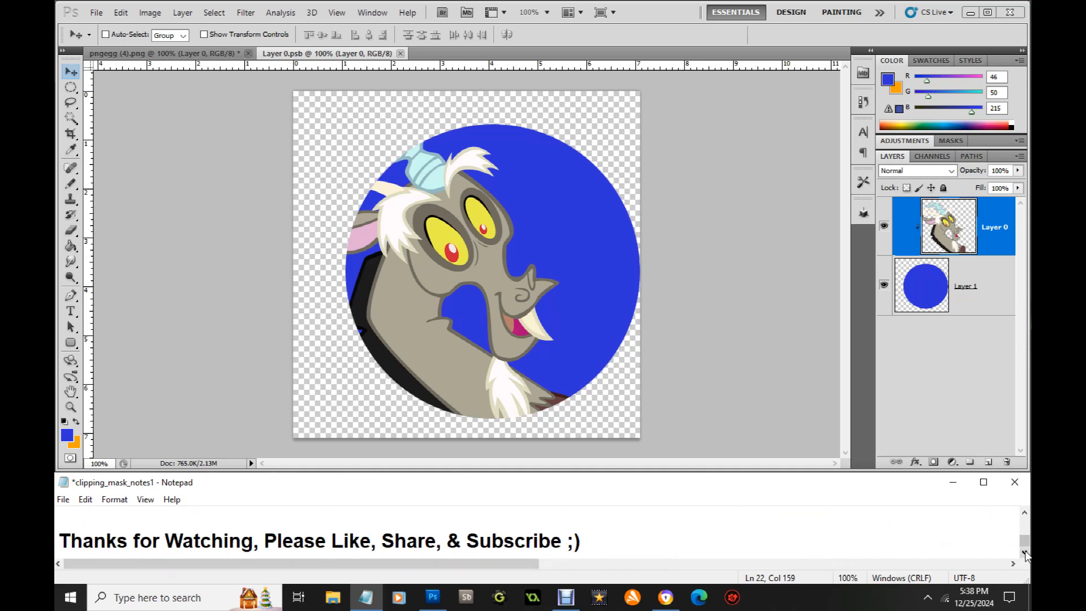